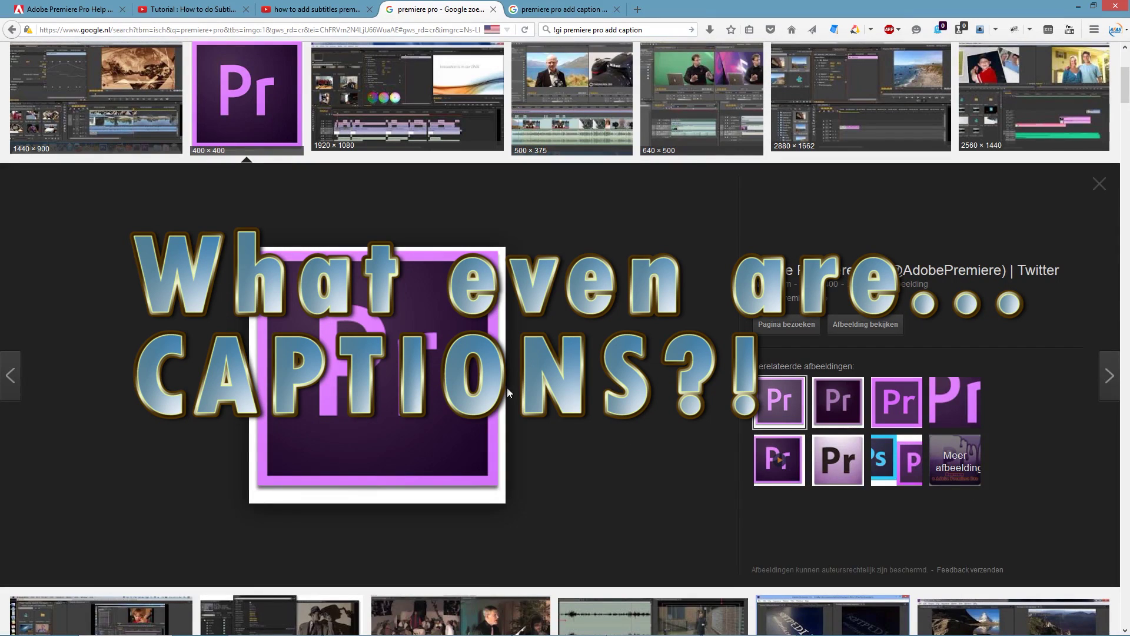
Step: Open several 'premiere pro add caption' search results in background tabs
left_click(541, 12)
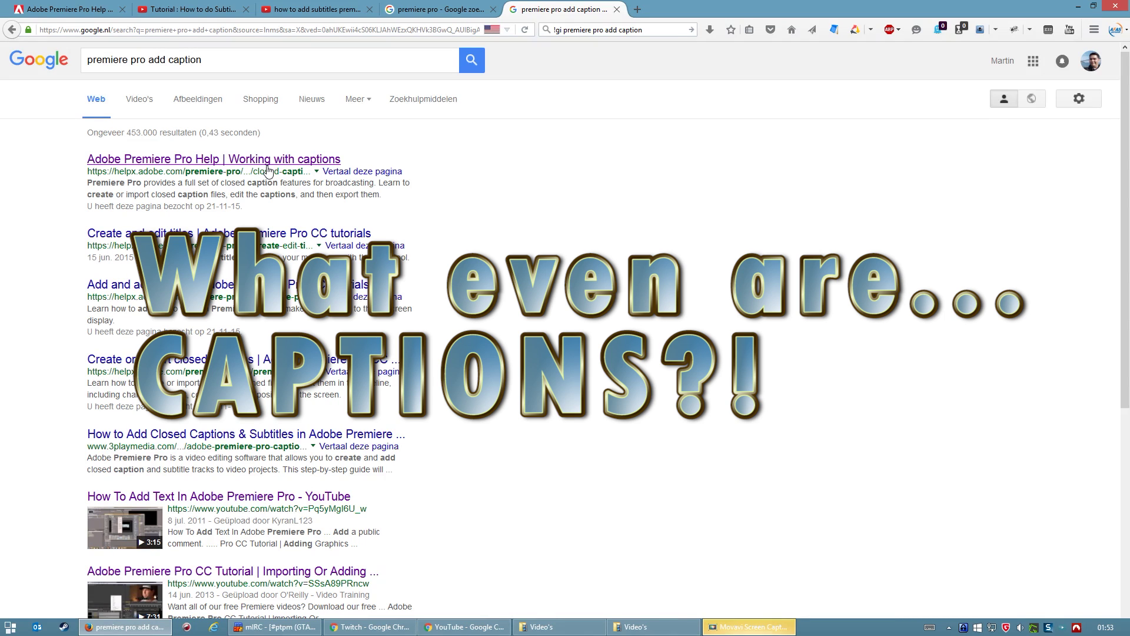
scroll(538, 242, "down", 2)
middle_click(539, 259)
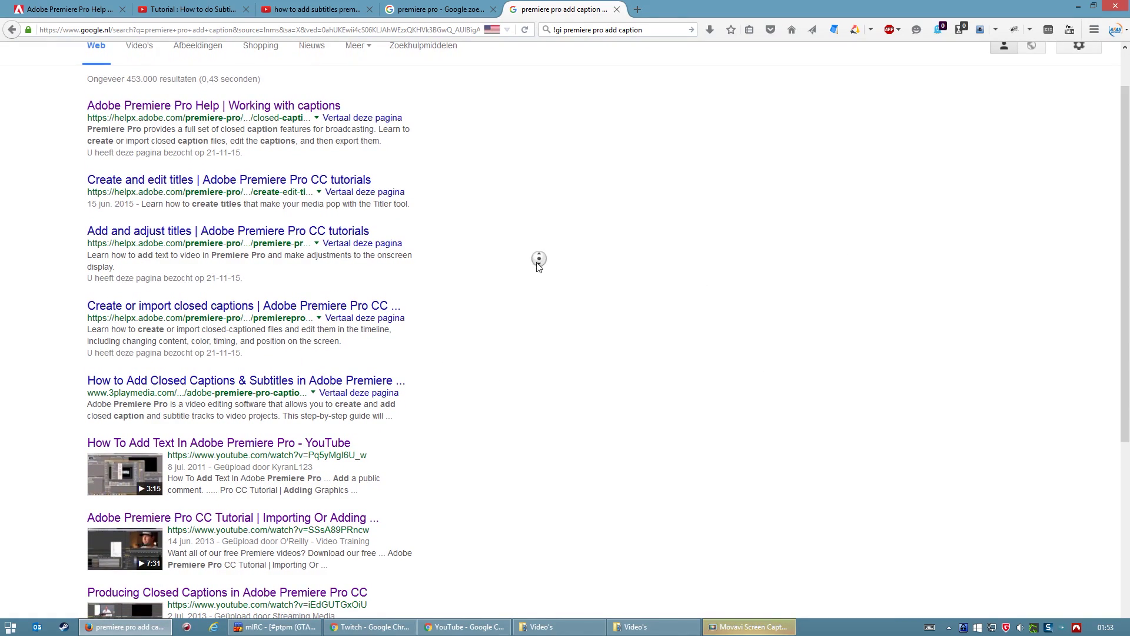
middle_click(534, 301)
middle_click(531, 337)
middle_click(527, 354)
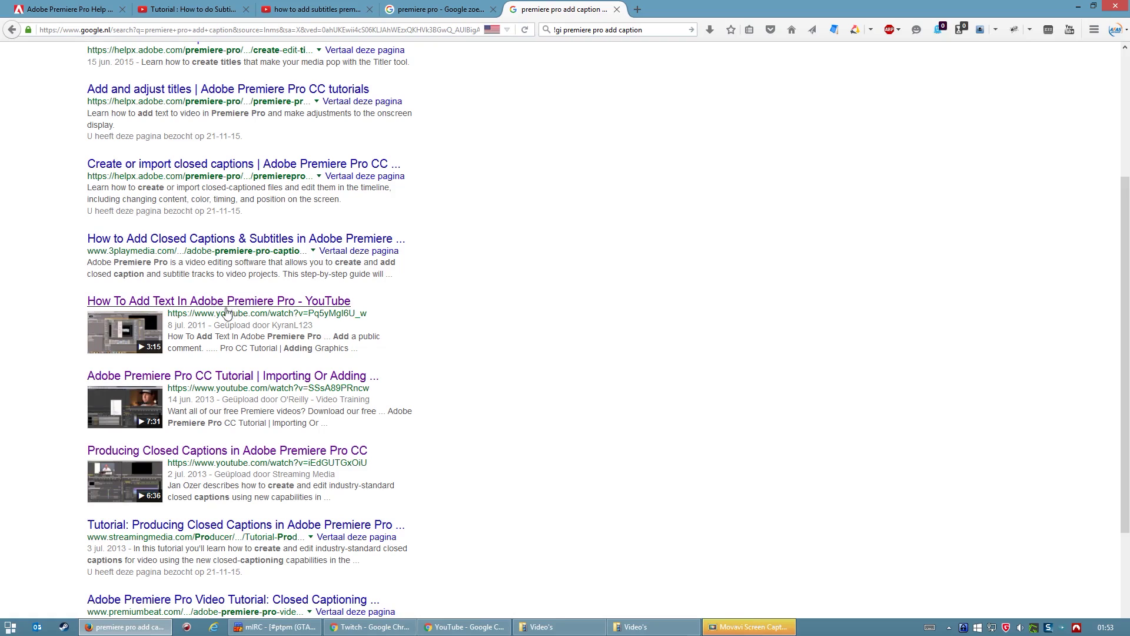
Step: Browse the subtitle tutorial and video result tabs, return to the caption results, then bring up the Start menu
left_click(189, 10)
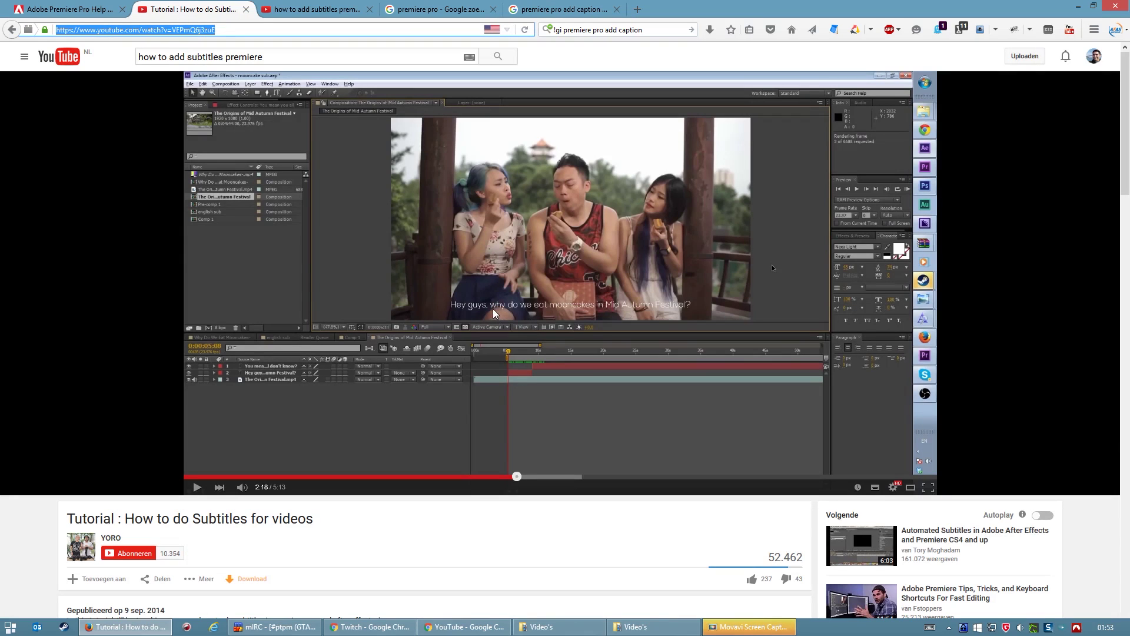
left_click(318, 9)
scroll(482, 329, "up", 2)
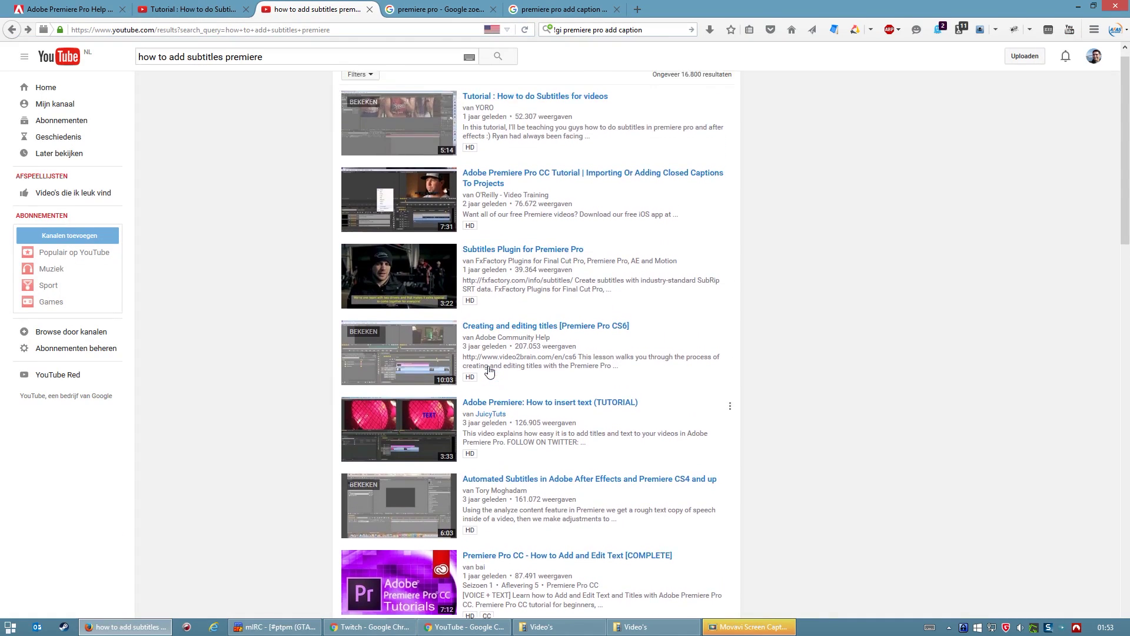
left_click(468, 9)
left_click(589, 9)
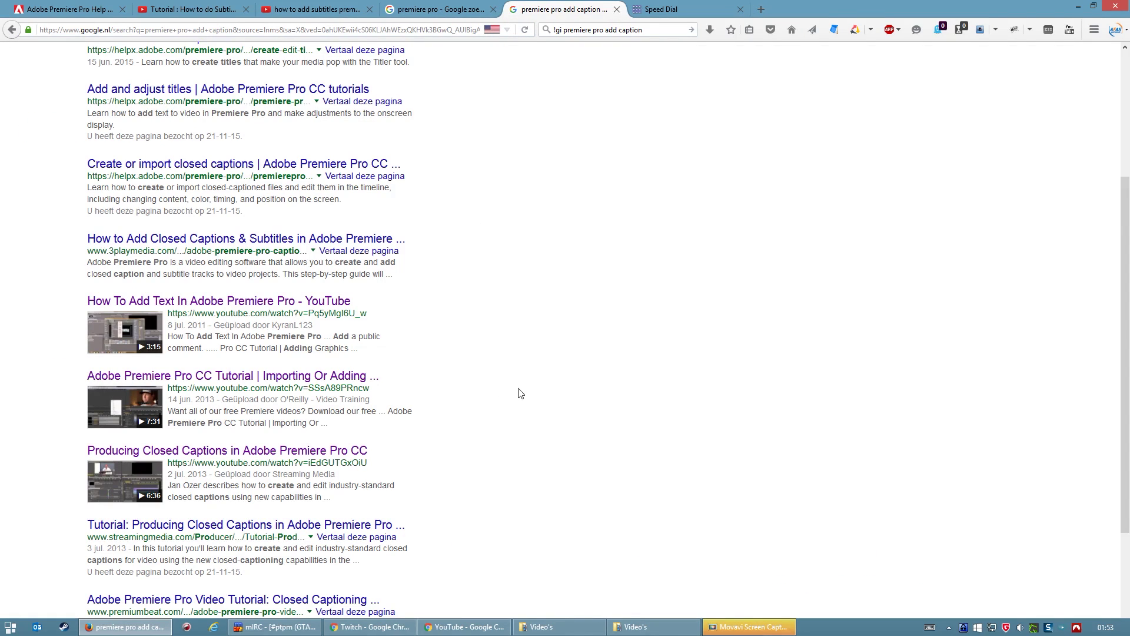
key("super")
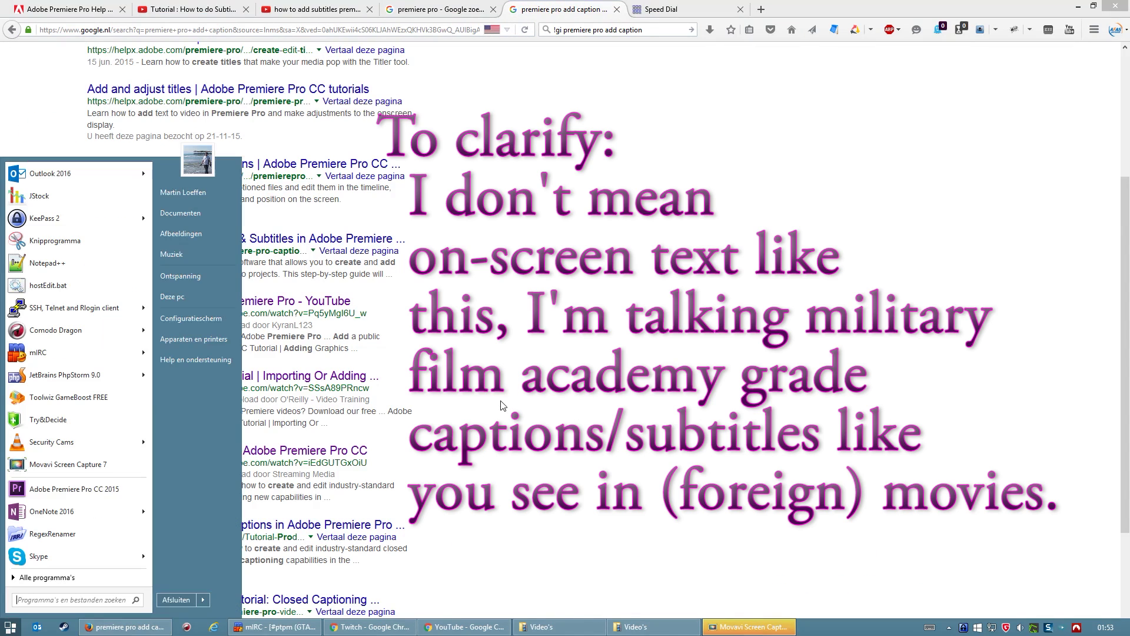
Step: Launch Premiere Pro CC 2015 and create a new project named CCC in E:\Video bewerking
left_click(141, 501)
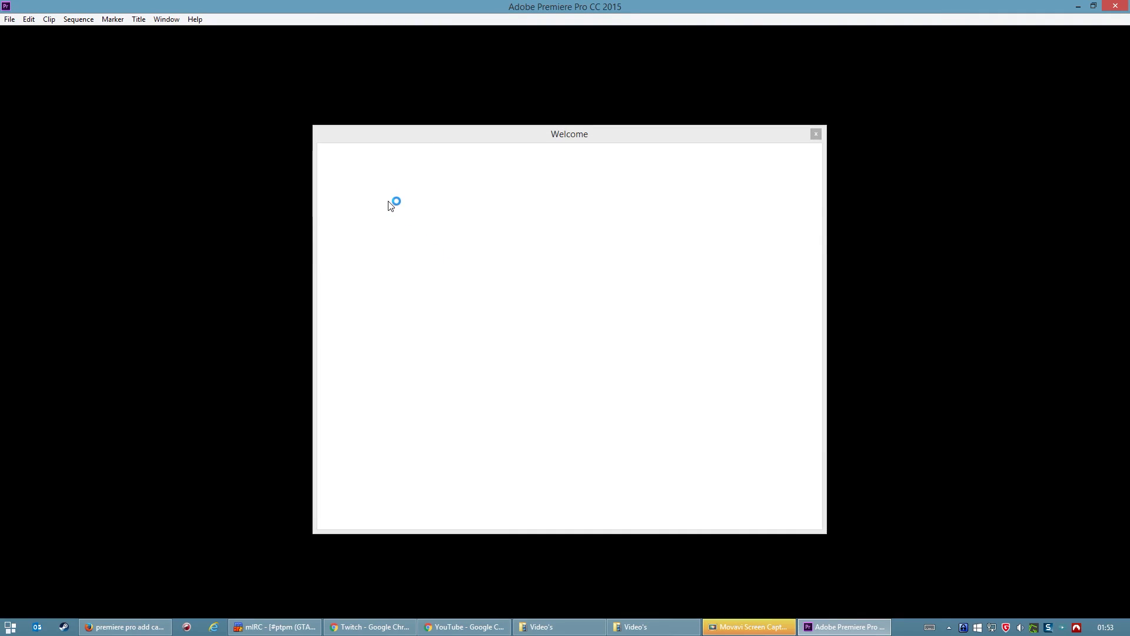
left_click(360, 228)
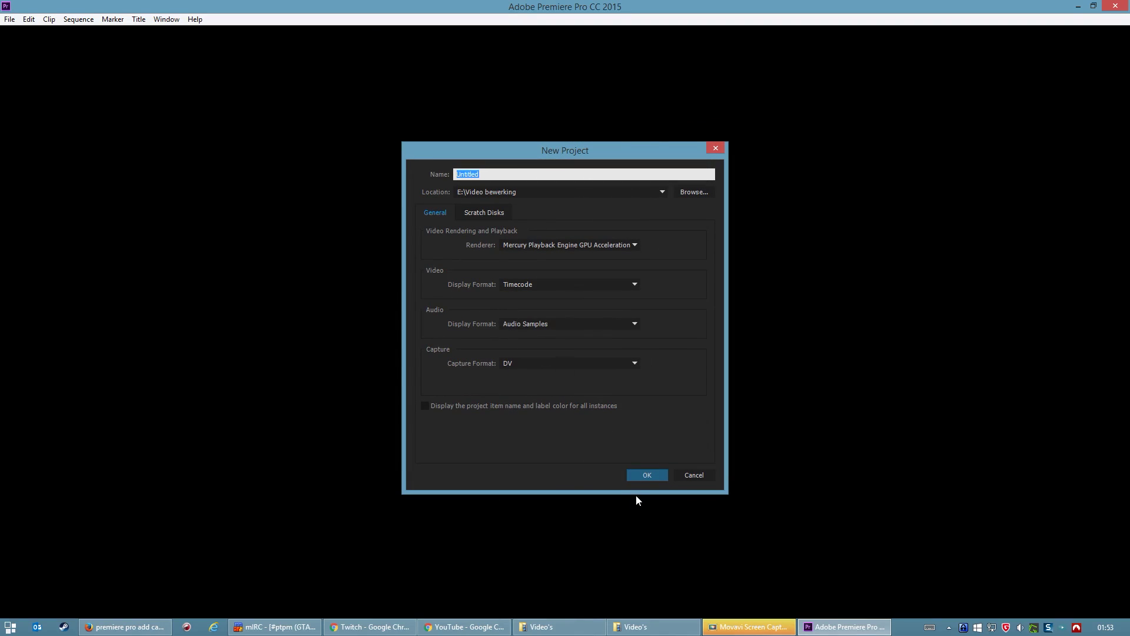
type("CCC")
left_click(646, 475)
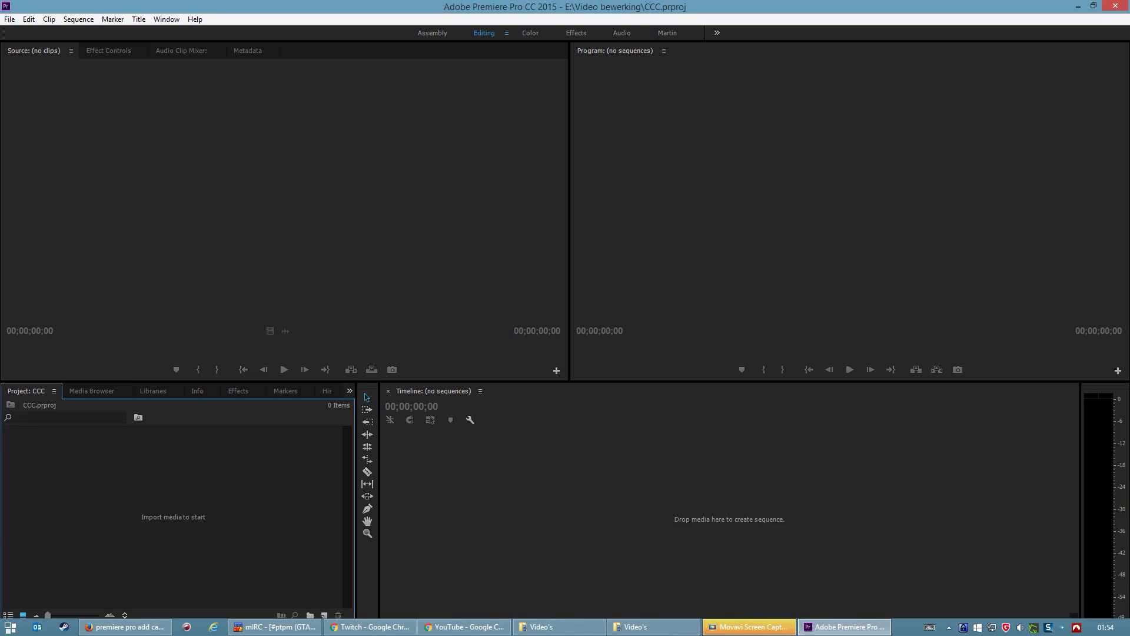
Step: Build a sequence from Scrubventures 3 Haulers.mp4 and enlarge the A1 track to show the waveform
left_click_drag(794, 458, 568, 498)
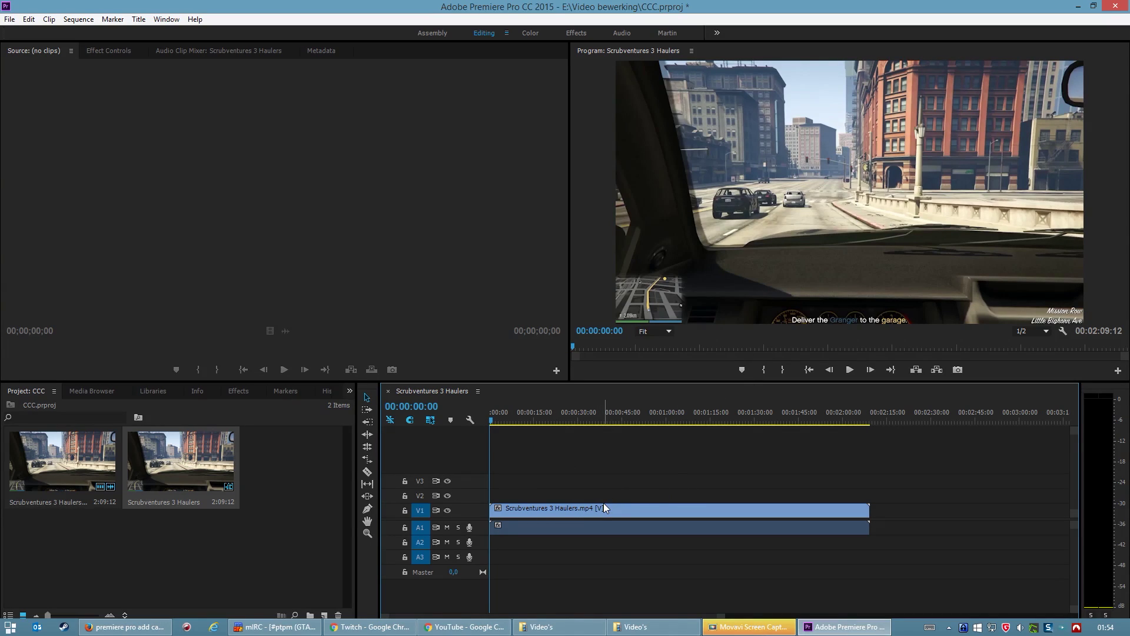
scroll(627, 504, "up", 1)
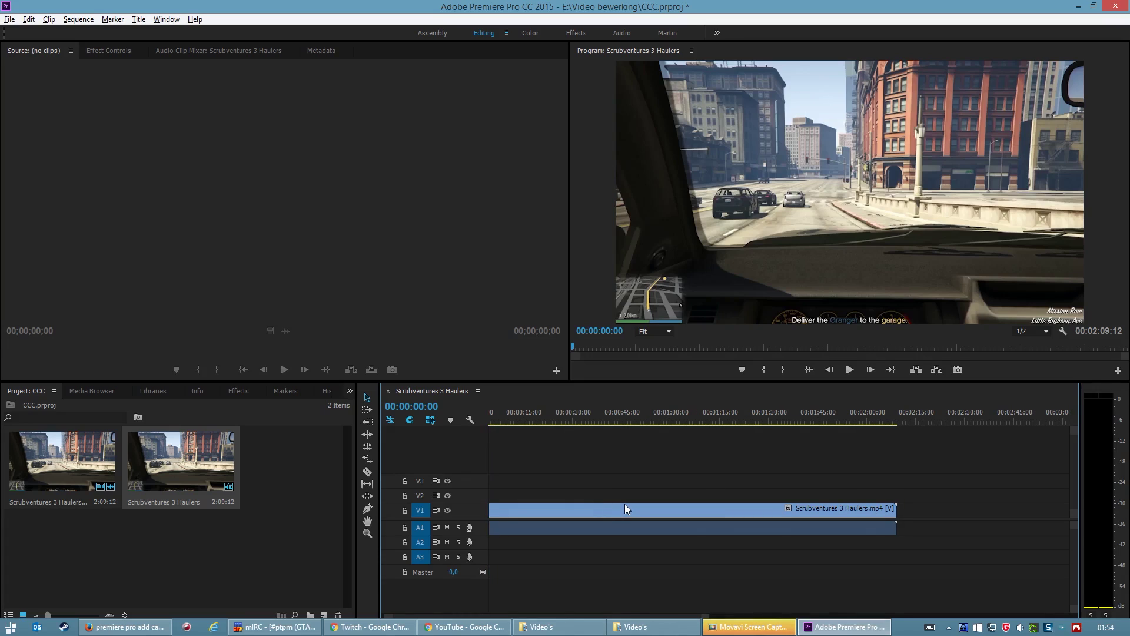
key("alt")
left_click_drag(490, 618, 469, 618)
left_click_drag(1071, 614, 1070, 596)
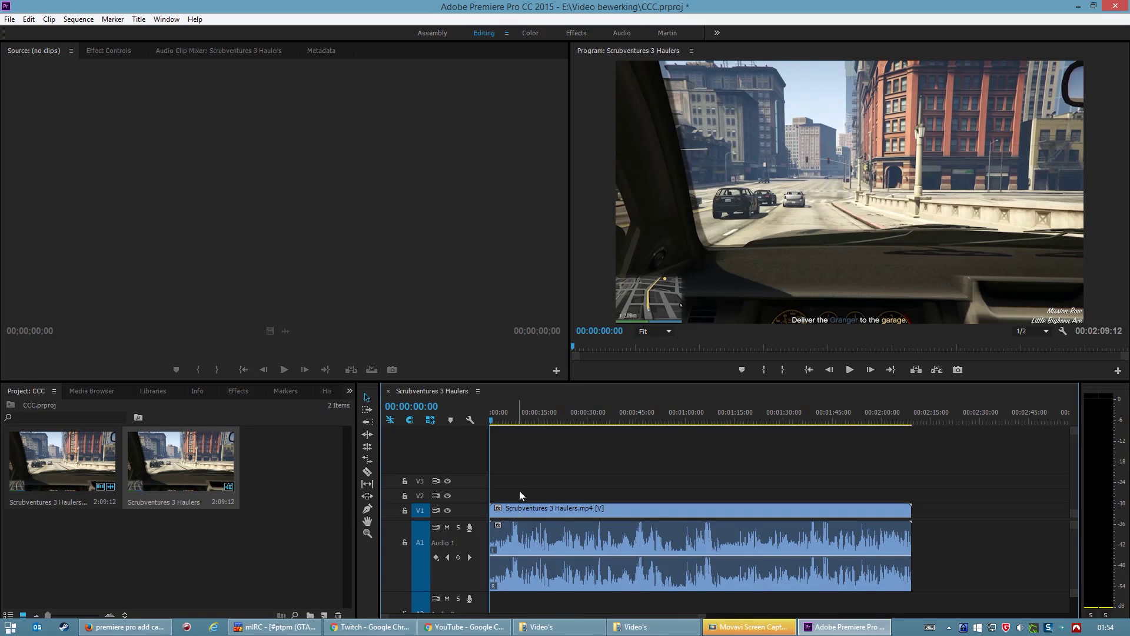
Step: Play the sequence briefly from about seven seconds in
left_click(514, 422)
key("space")
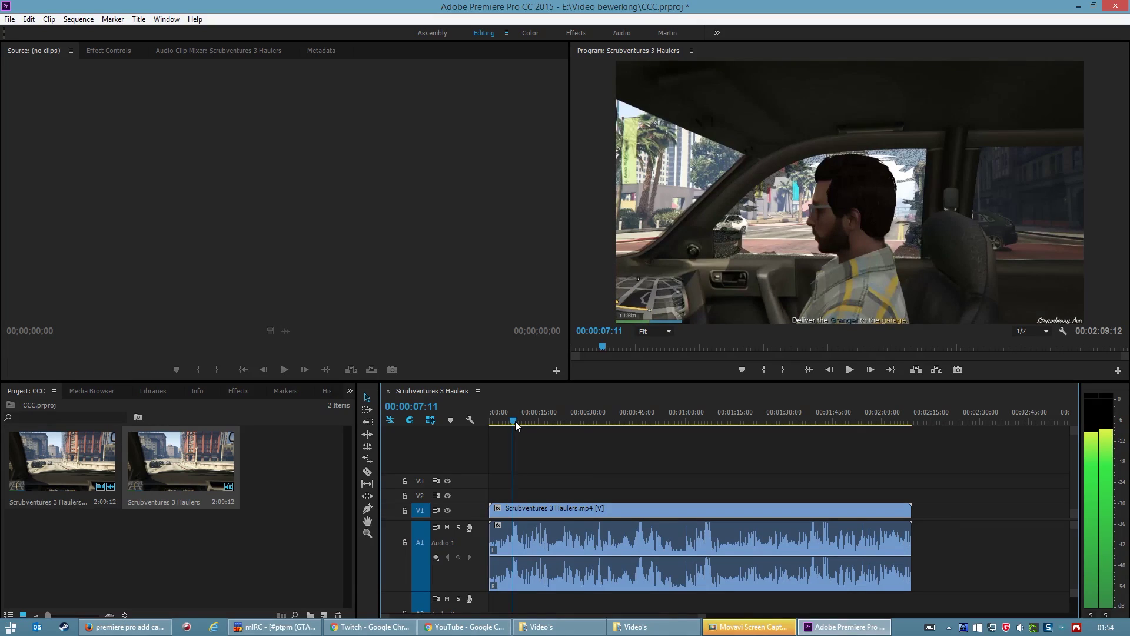
key("space")
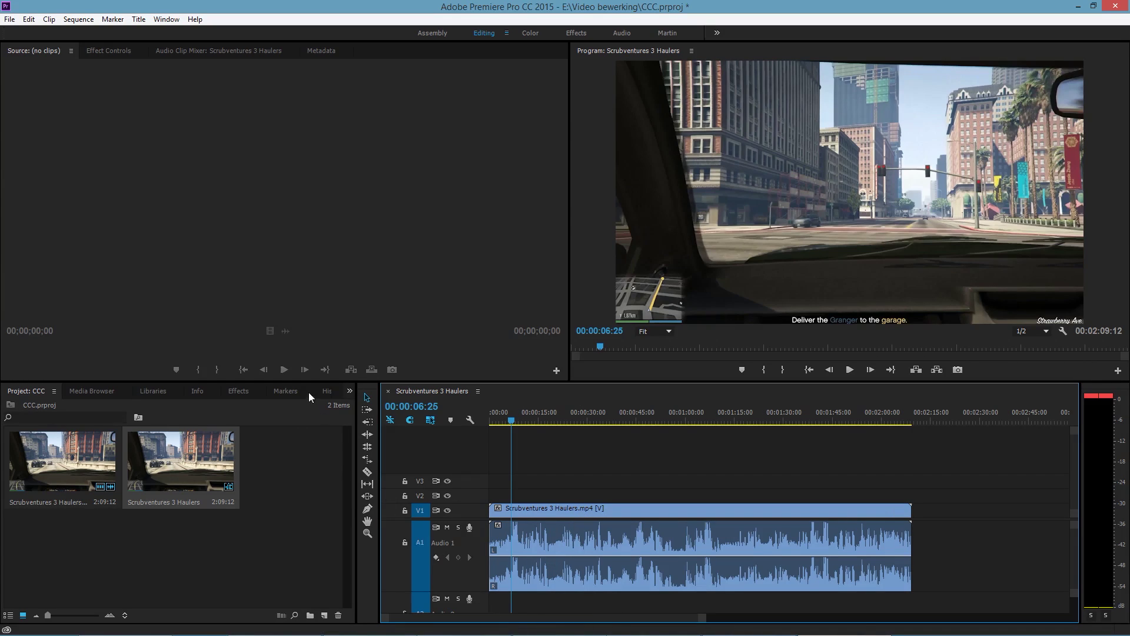
Step: Start a new captions item with 1920×1080 video settings
left_click(10, 19)
mouse_move(18, 34)
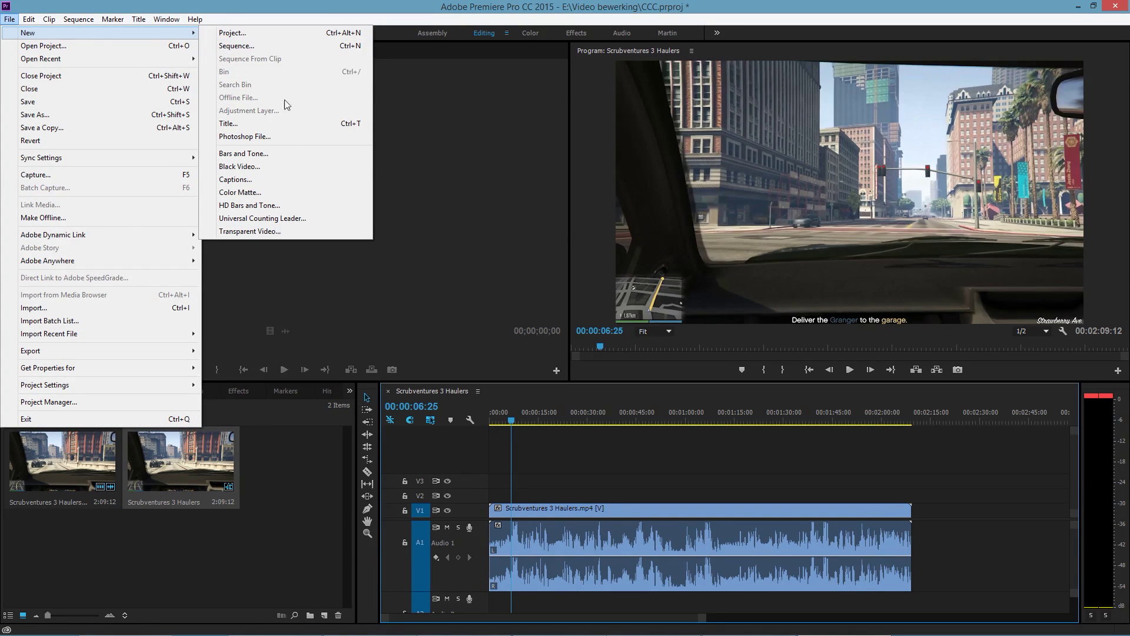
left_click(280, 178)
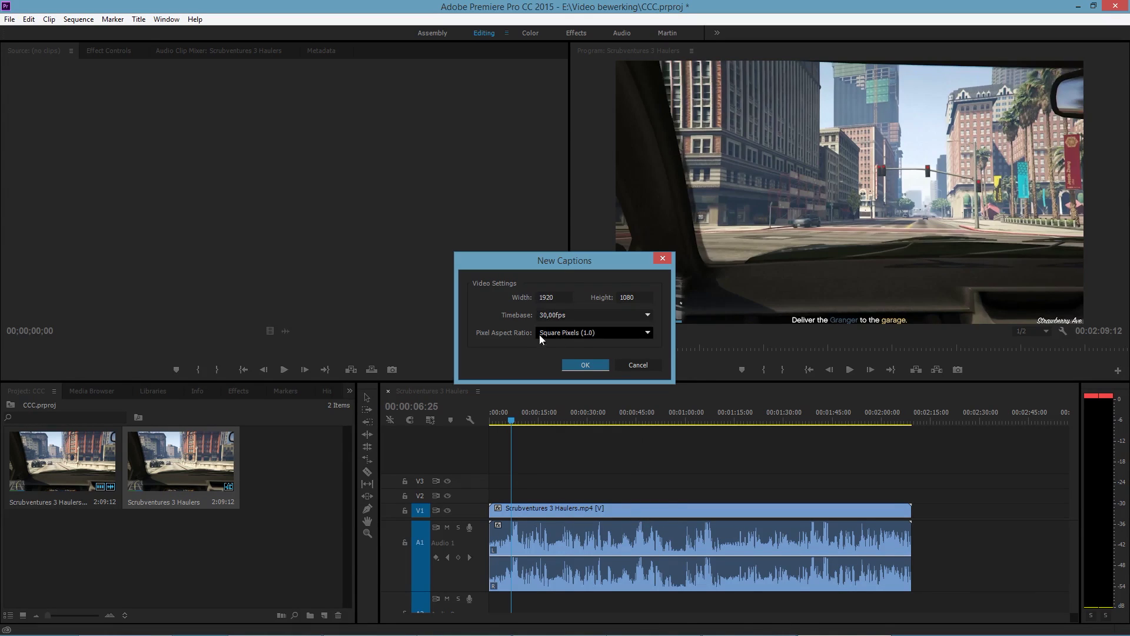
left_click(573, 363)
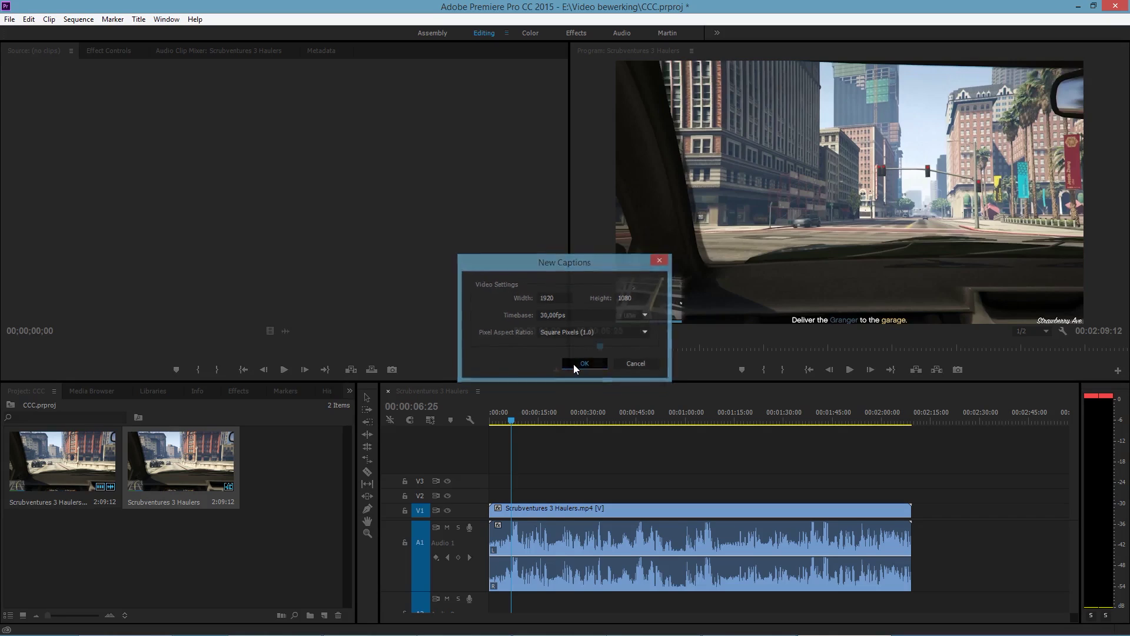
Step: Set the captions to CEA-708, Service 1, and place them on V2 at the sequence start
left_click(565, 311)
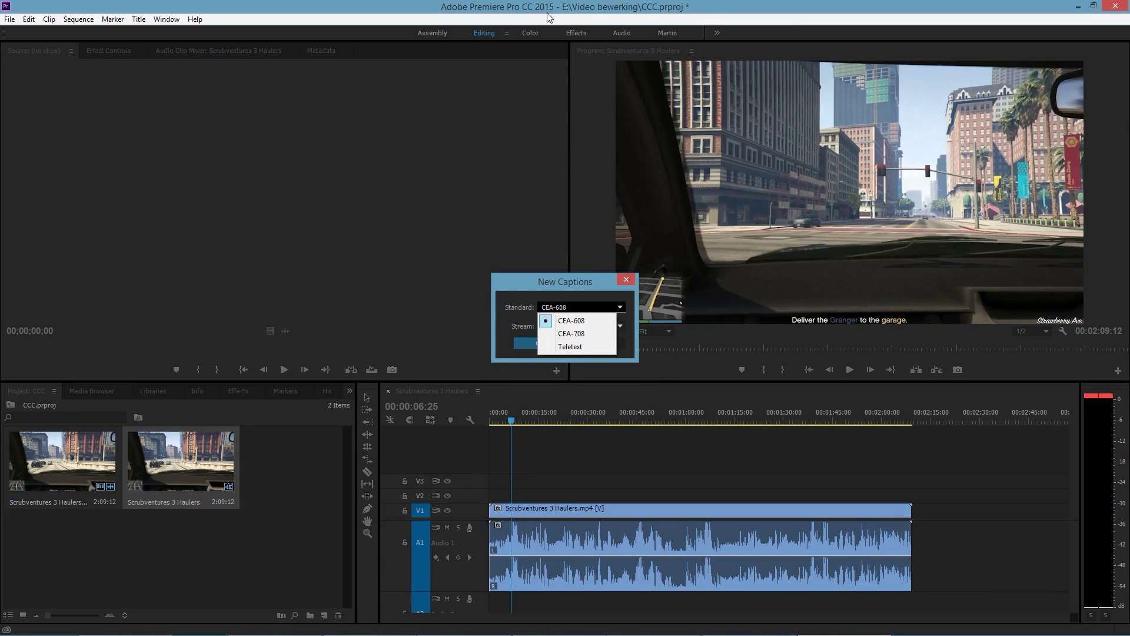
left_click(594, 333)
left_click(598, 308)
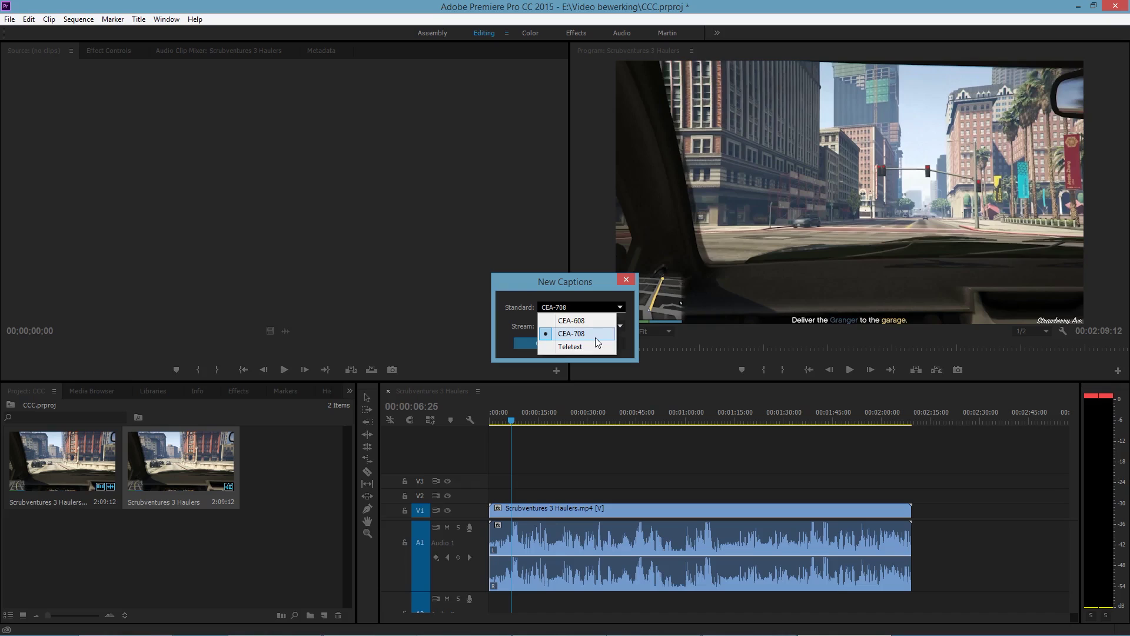
left_click(595, 337)
left_click(583, 328)
left_click(578, 326)
left_click(540, 342)
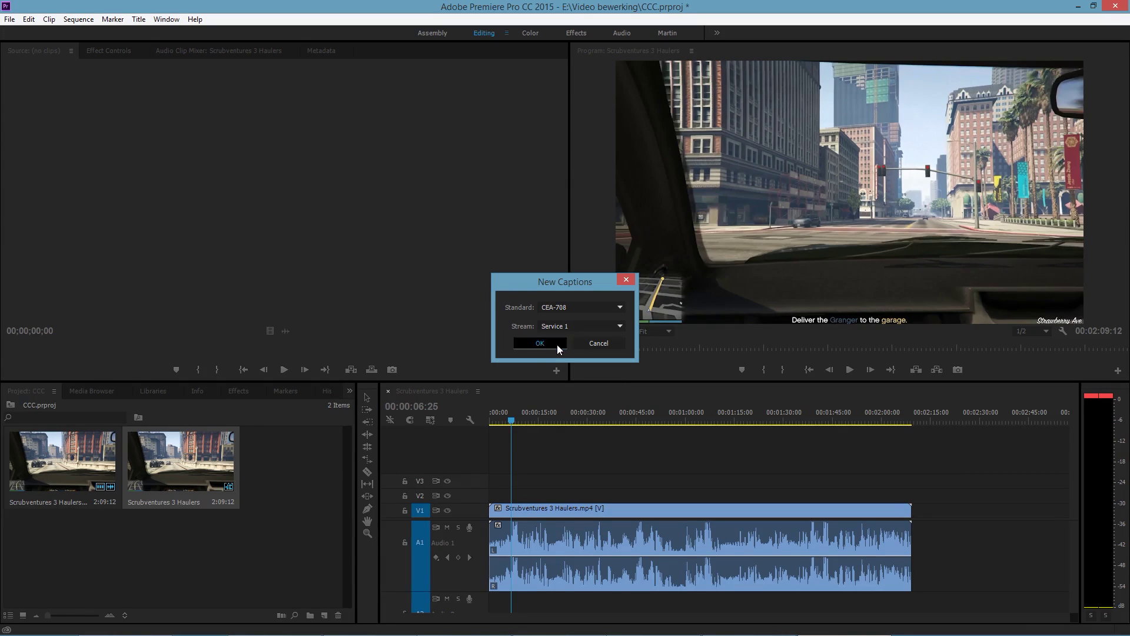
left_click_drag(300, 472, 493, 503)
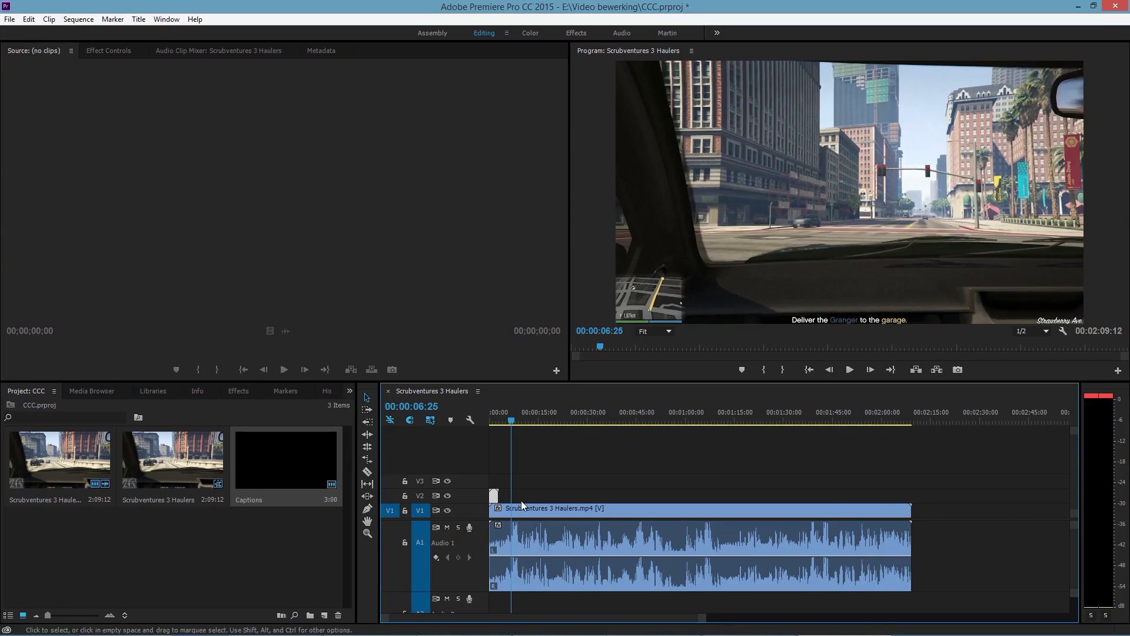
Step: Zoom the timeline, open the Captions clip at 00:00:00:00, and select the 'Type Caption Text Here' placeholder
key("equal")
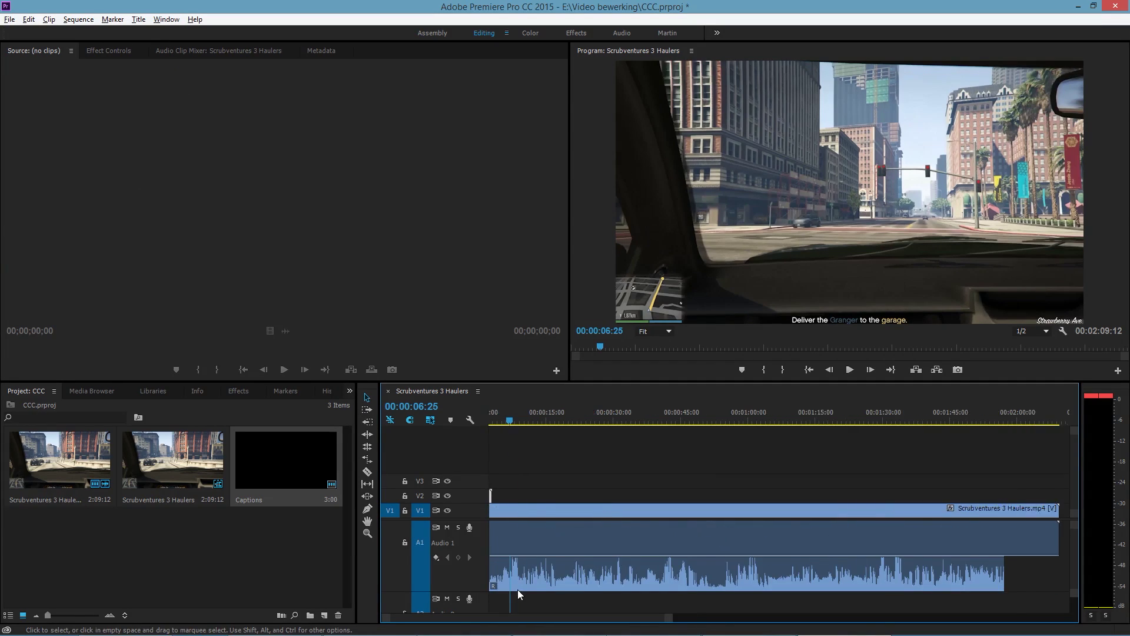
scroll(524, 601, "down", 2, "alt")
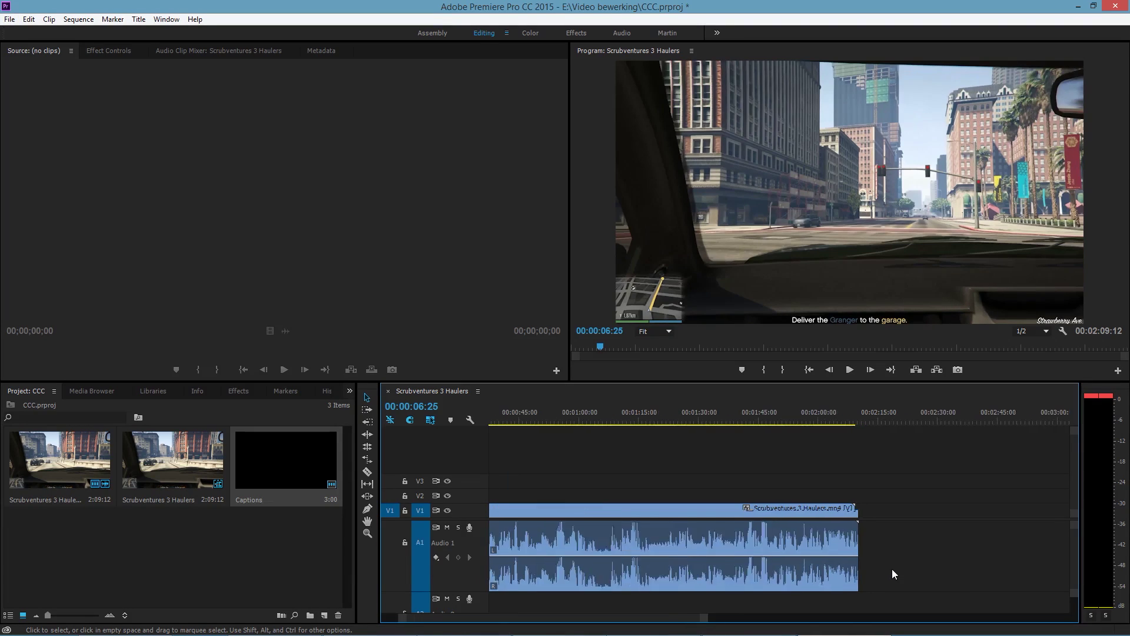
scroll(599, 620, "up", 5, "alt")
scroll(517, 599, "up", 1, "alt")
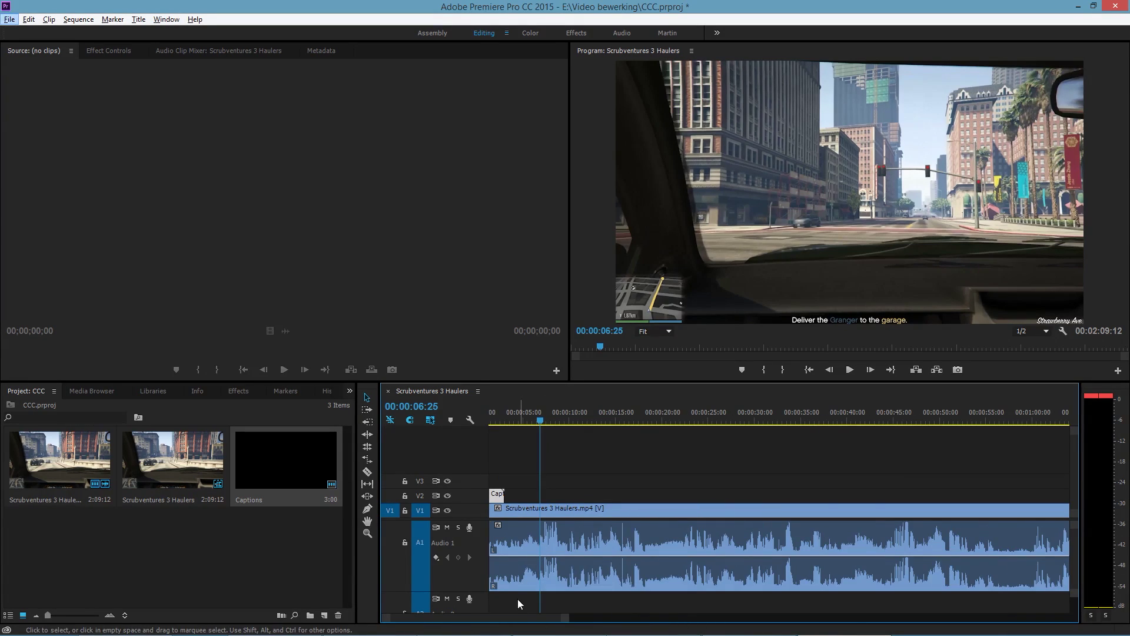
double_click(502, 497)
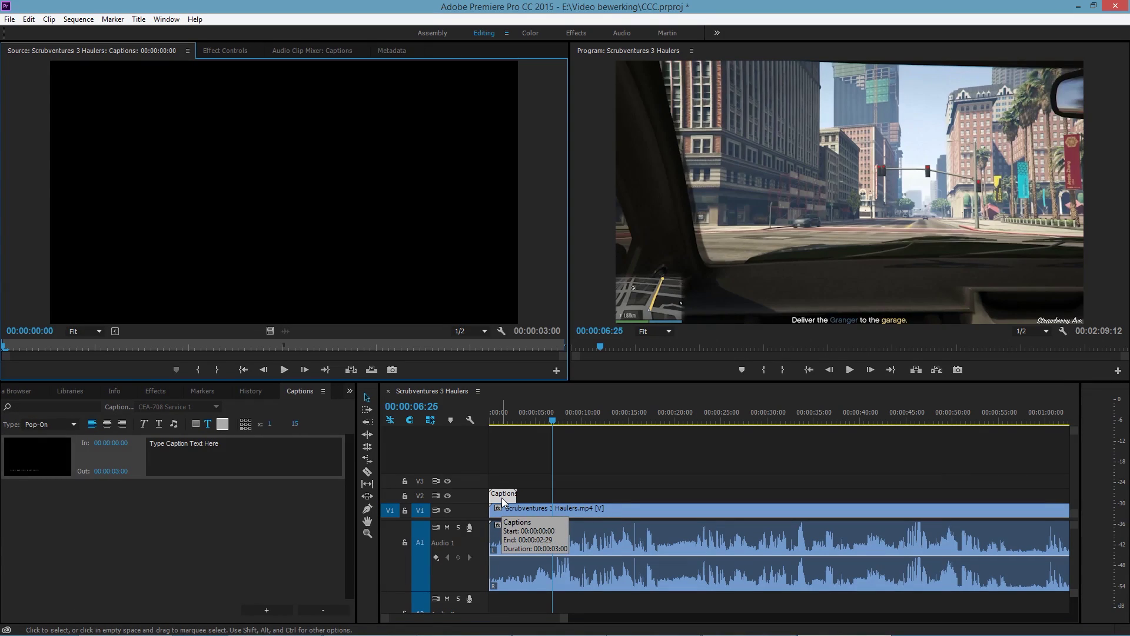
left_click_drag(553, 420, 489, 438)
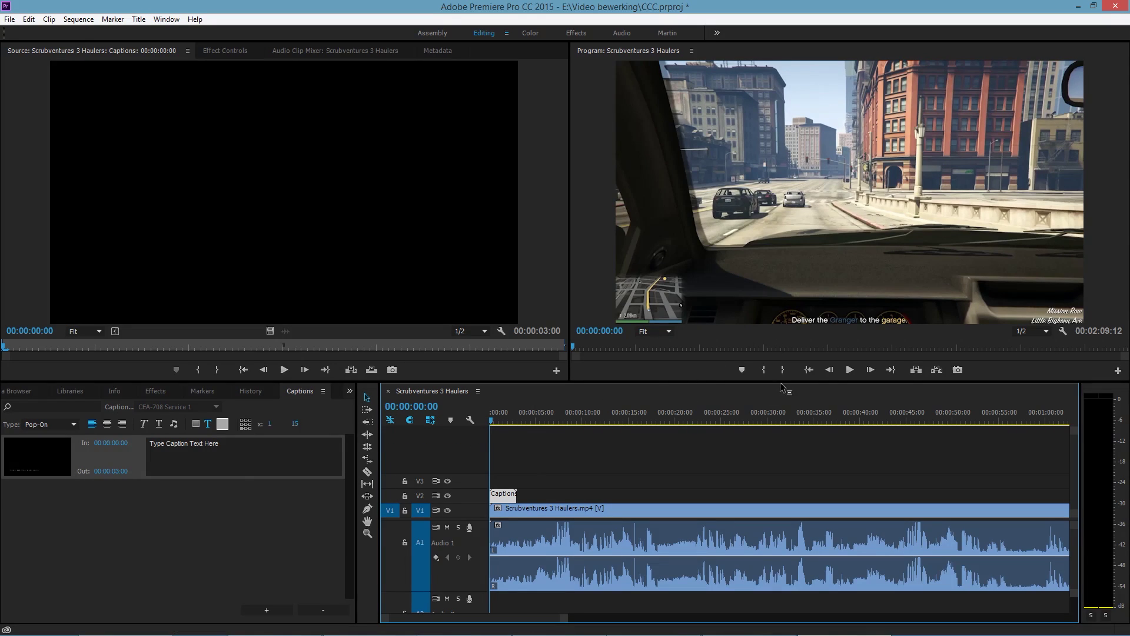
left_click(240, 457)
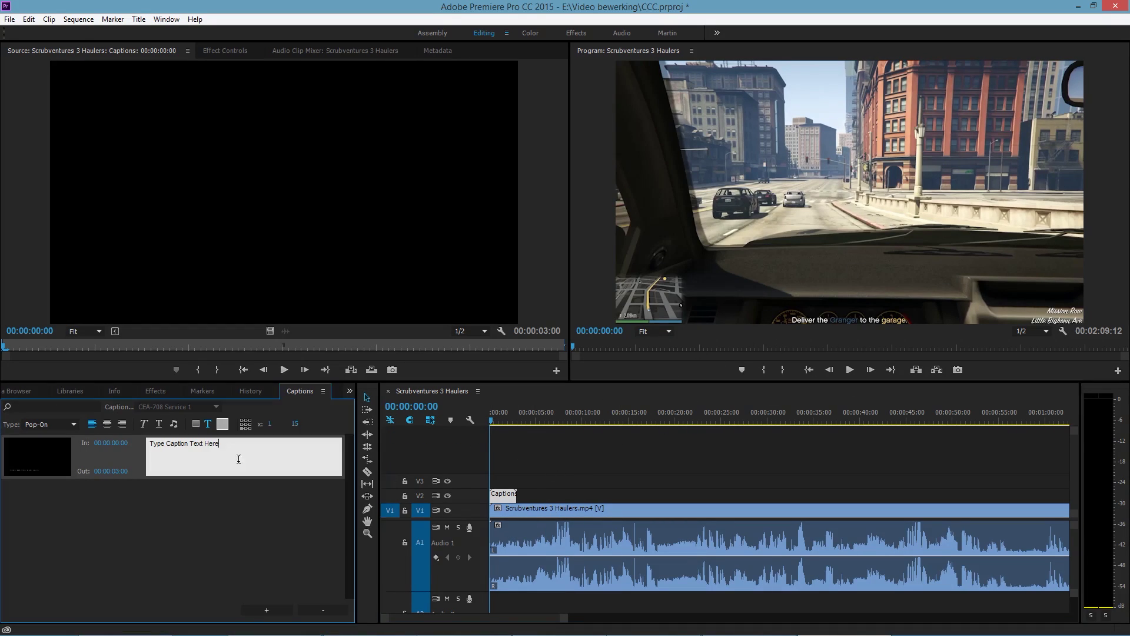
key("ctrl+a")
left_click(276, 496)
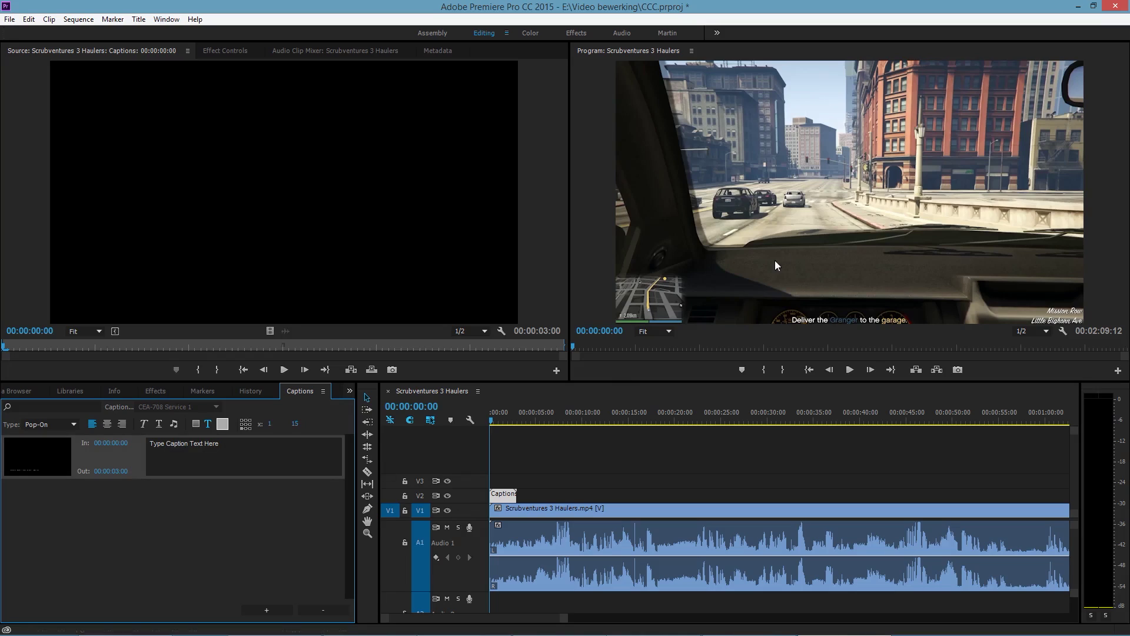
Step: Set the Program monitor's caption display to CEA-708 Service 1 and play to preview the placeholder caption
left_click(1066, 333)
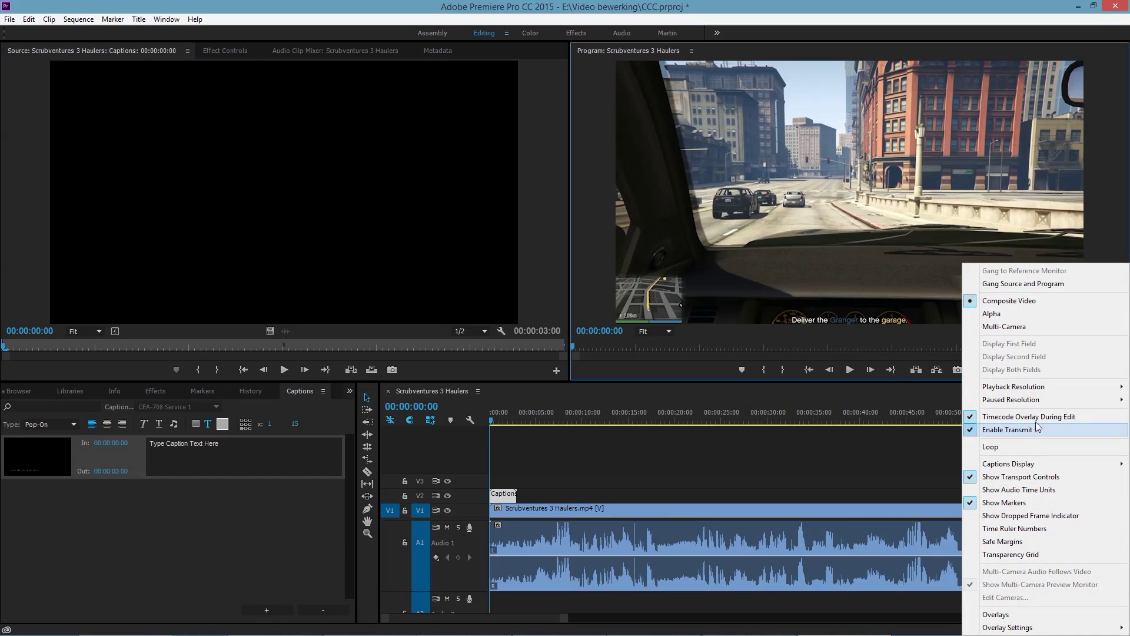
mouse_move(1029, 467)
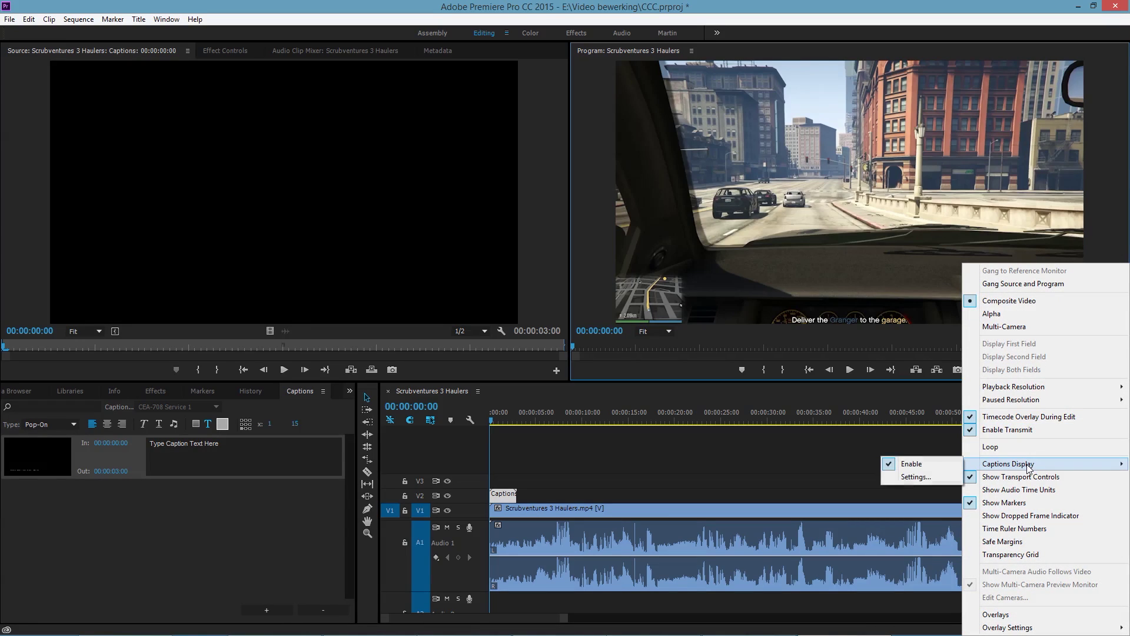
left_click(927, 477)
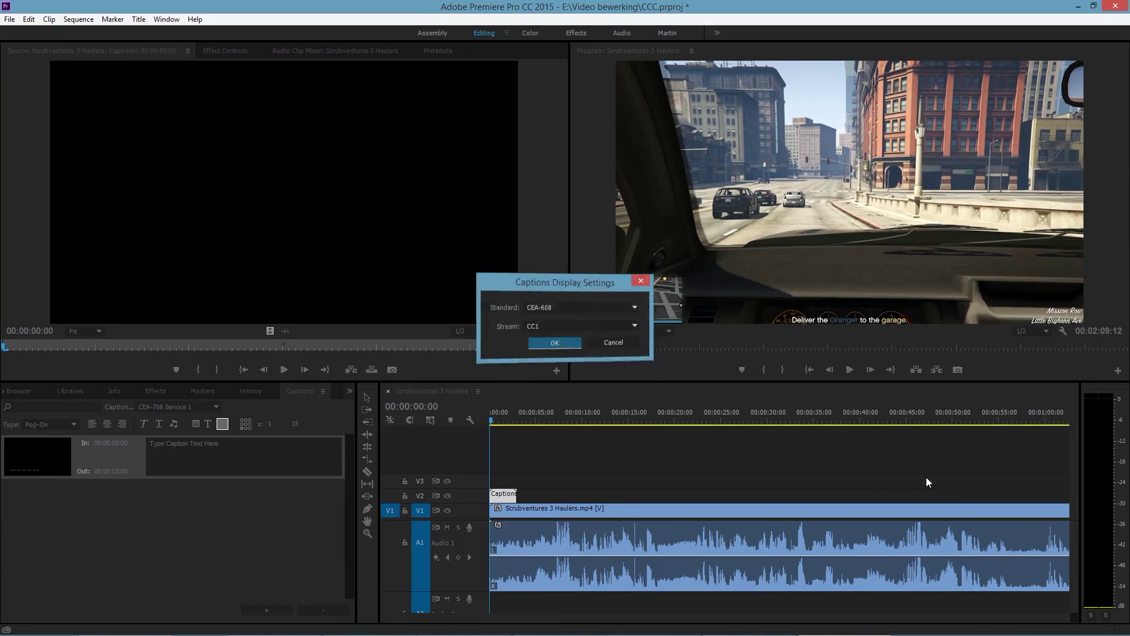
left_click(567, 307)
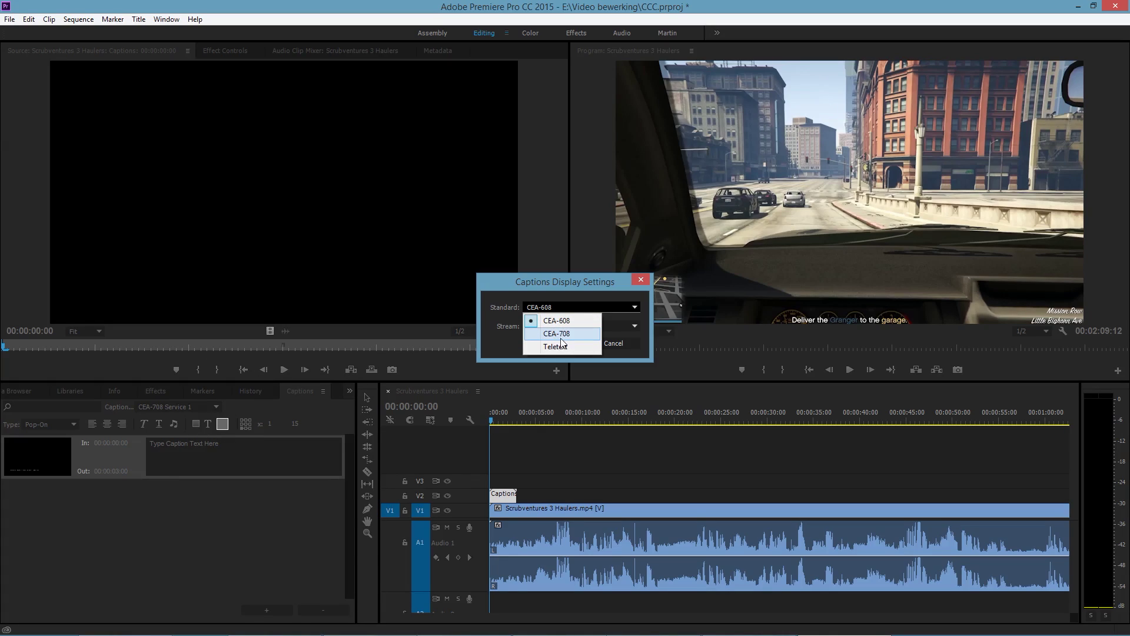
left_click(579, 335)
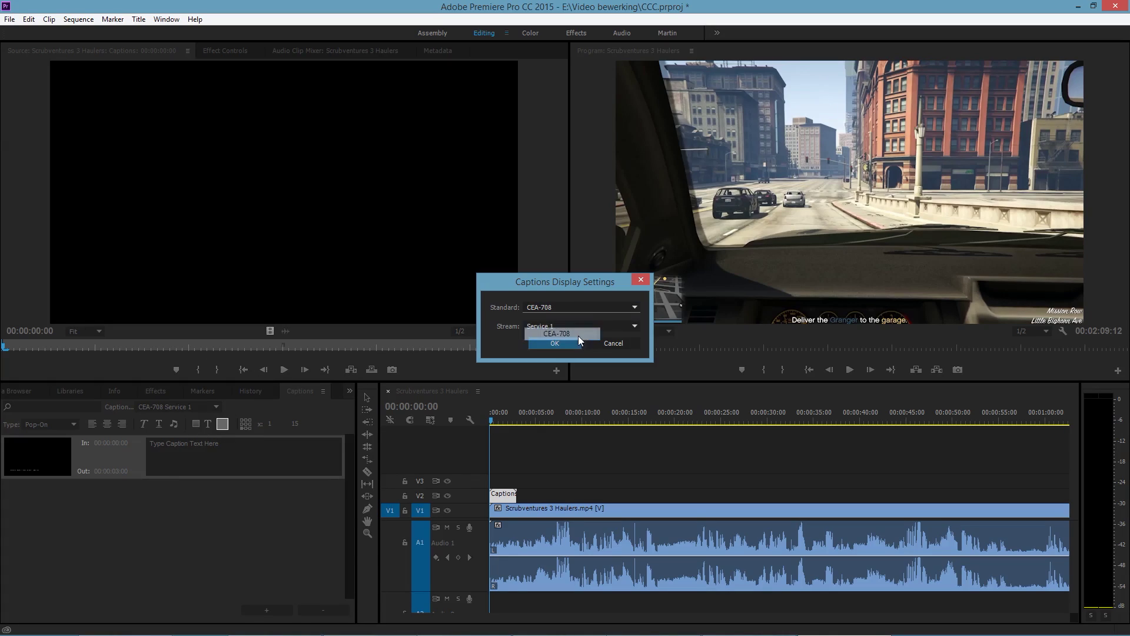
left_click(544, 329)
left_click(547, 335)
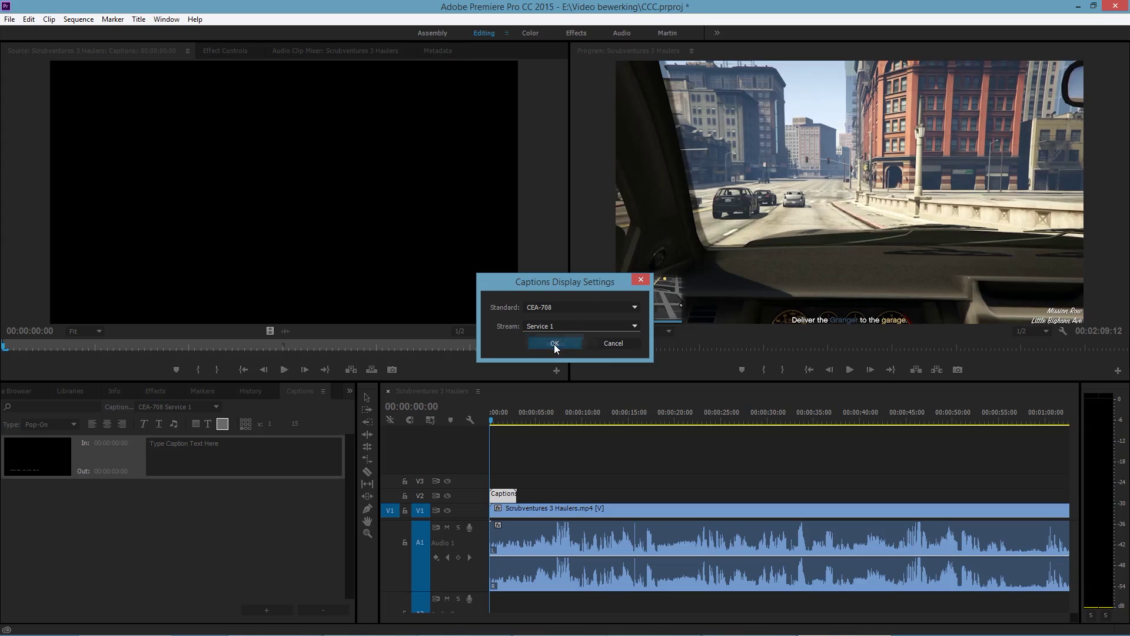
left_click(569, 308)
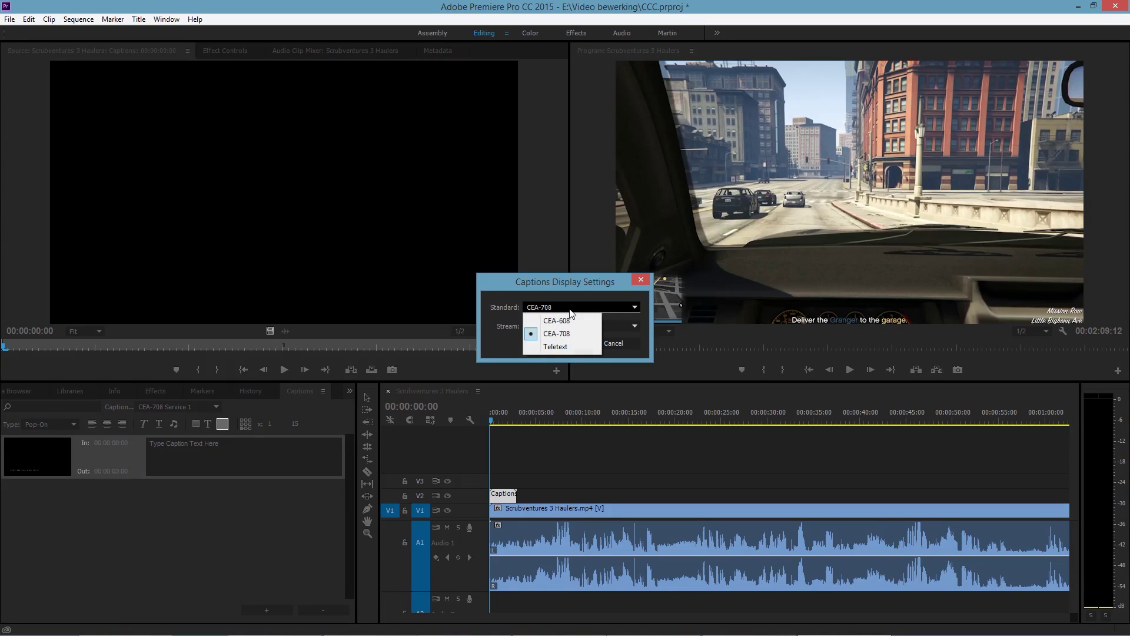
left_click(538, 357)
left_click(543, 347)
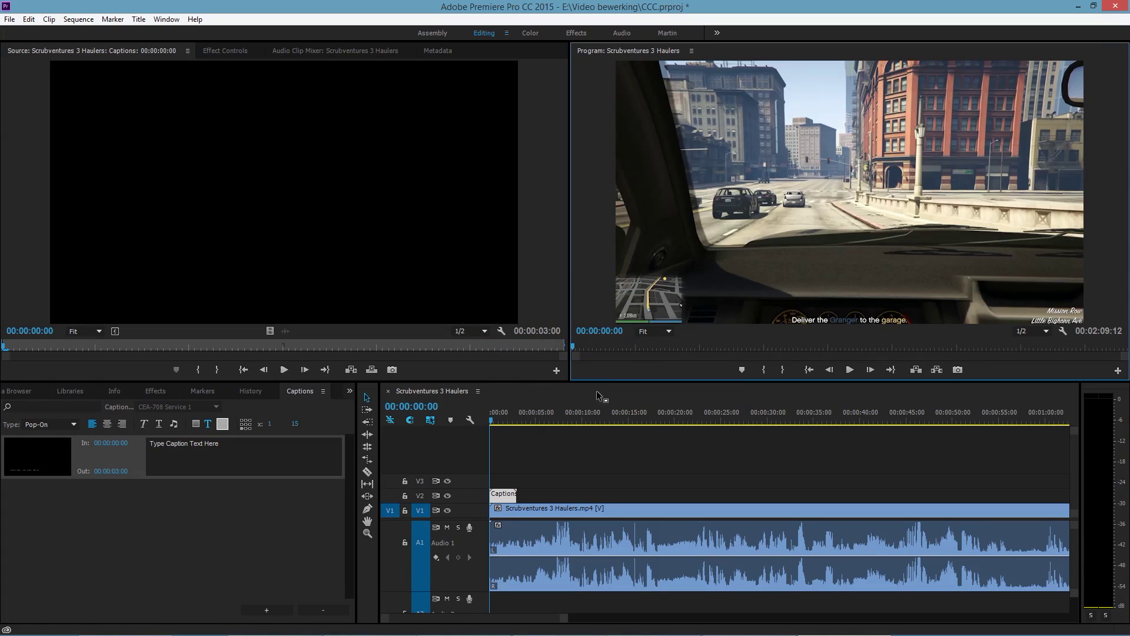
key("space")
key("space")
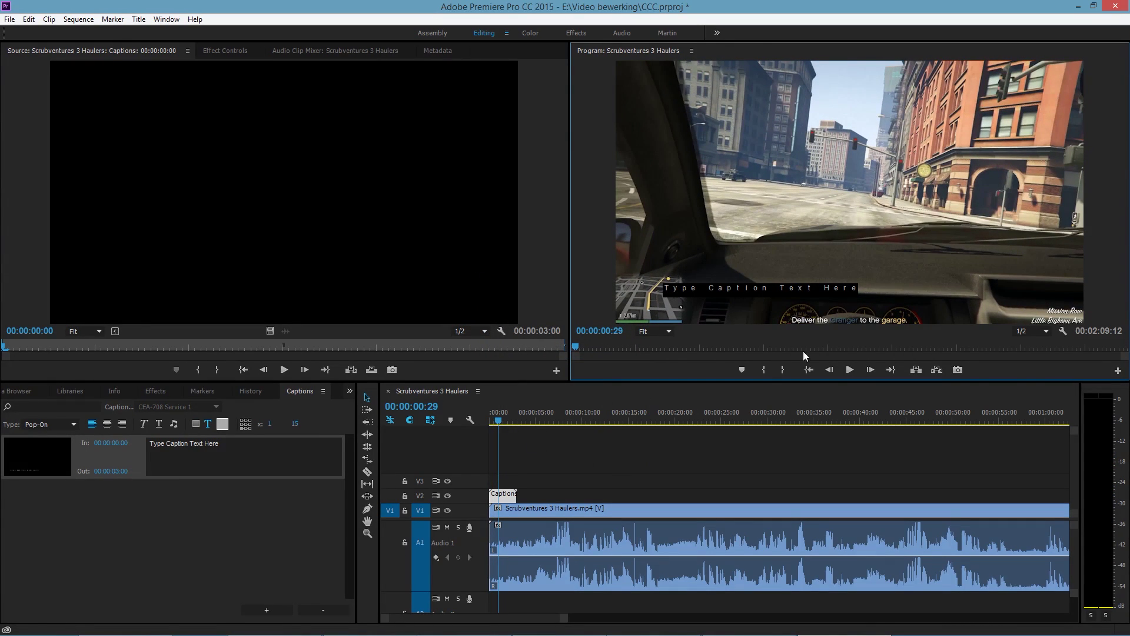
Step: Change the placeholder caption's Out time to 01:00:00:00
mouse_move(500, 422)
left_mouse_down()
mouse_move(484, 423)
mouse_move(530, 426)
mouse_move(505, 433)
left_mouse_up()
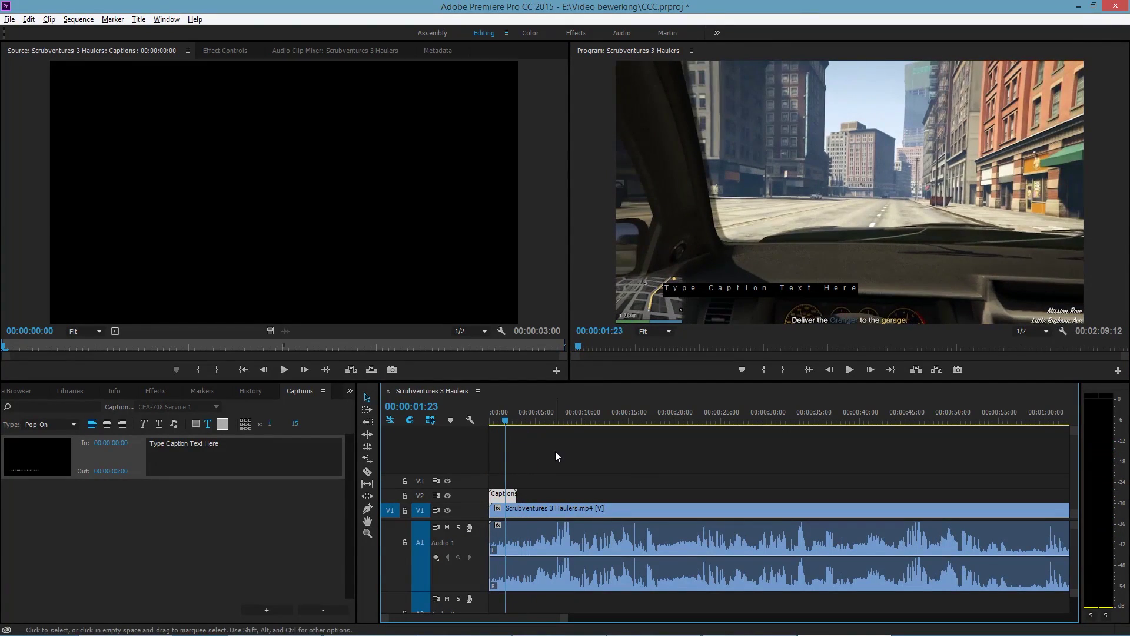
key("backslash")
mouse_move(494, 426)
left_mouse_down()
mouse_move(486, 423)
mouse_move(496, 432)
left_mouse_up()
left_click_drag(498, 496, 1037, 499)
left_click(104, 469)
left_click(120, 471)
key("BackSpace")
key("BackSpace")
key("BackSpace")
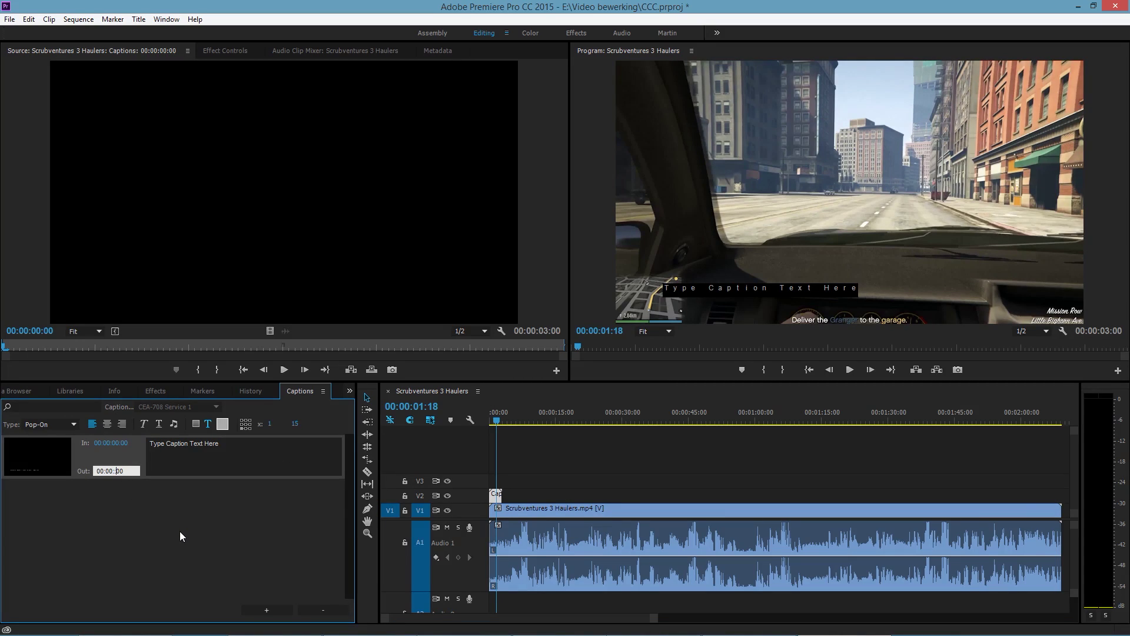
type("01:")
key("Return")
Step: Stretch the Captions clip on V2 to the end of the gameplay video
left_click(575, 483)
key("minus")
left_click(492, 496)
left_click_drag(494, 497, 756, 545)
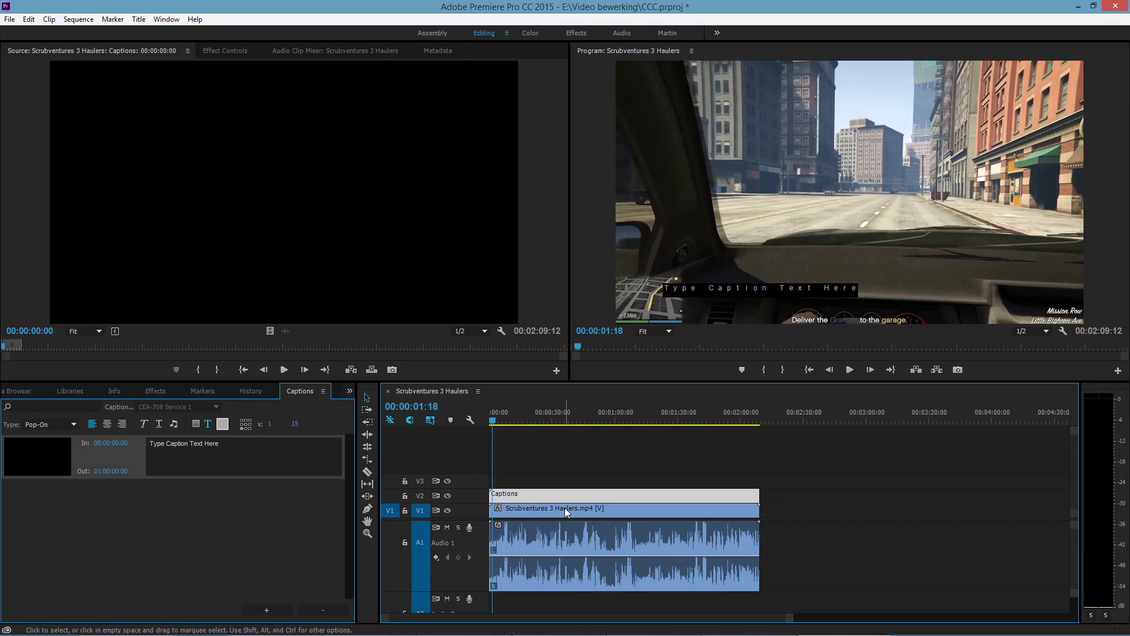
scroll(529, 531, "up", 3)
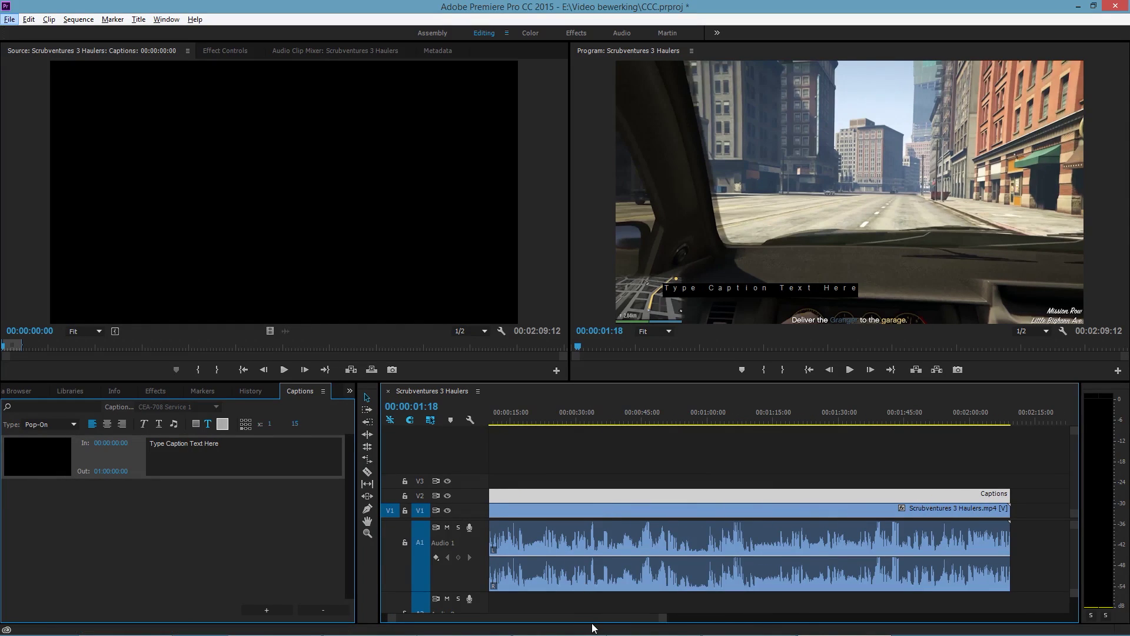
scroll(561, 619, "up", 2)
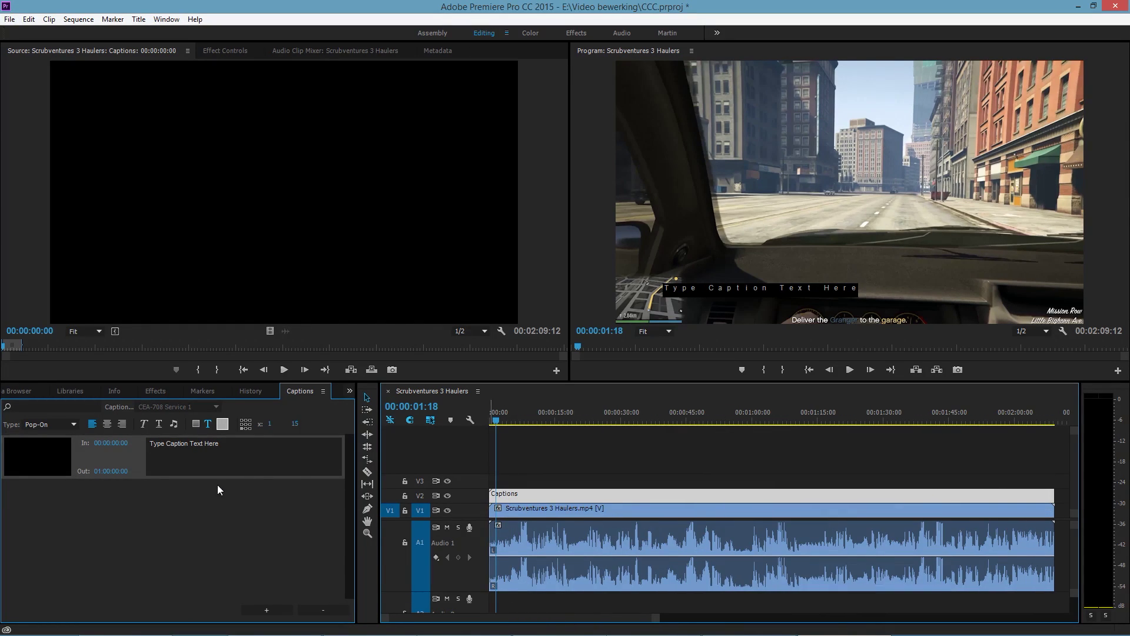
left_click(121, 457)
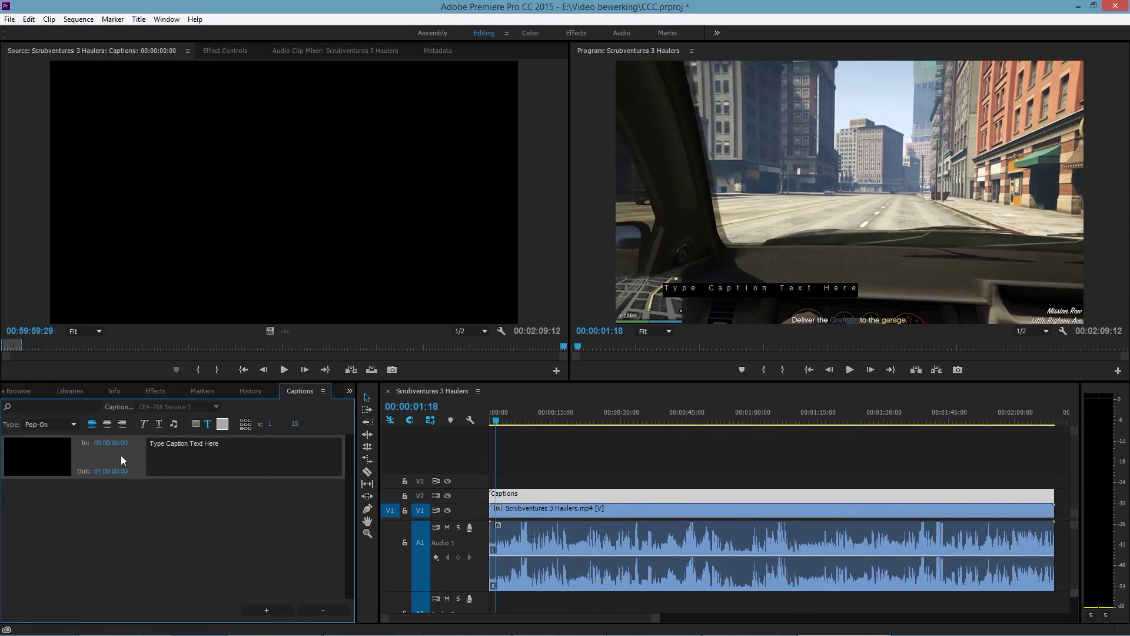
Step: Delete the placeholder caption entry, rewind to 00:00:00:00, and make the V2 and V1 tracks taller
left_click(321, 611)
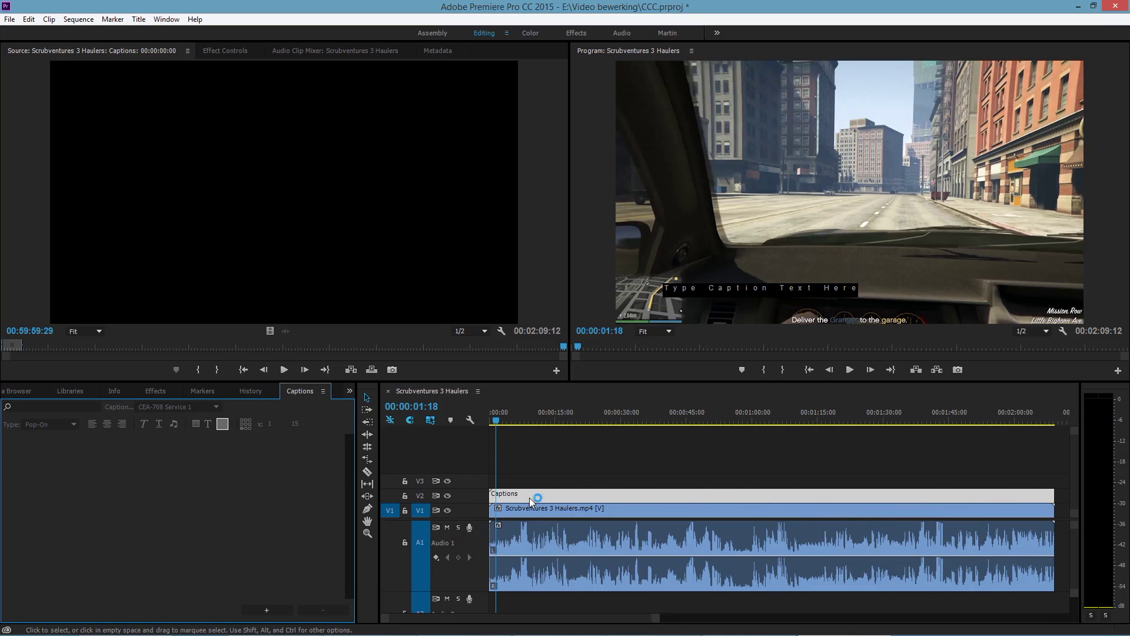
left_click(465, 617)
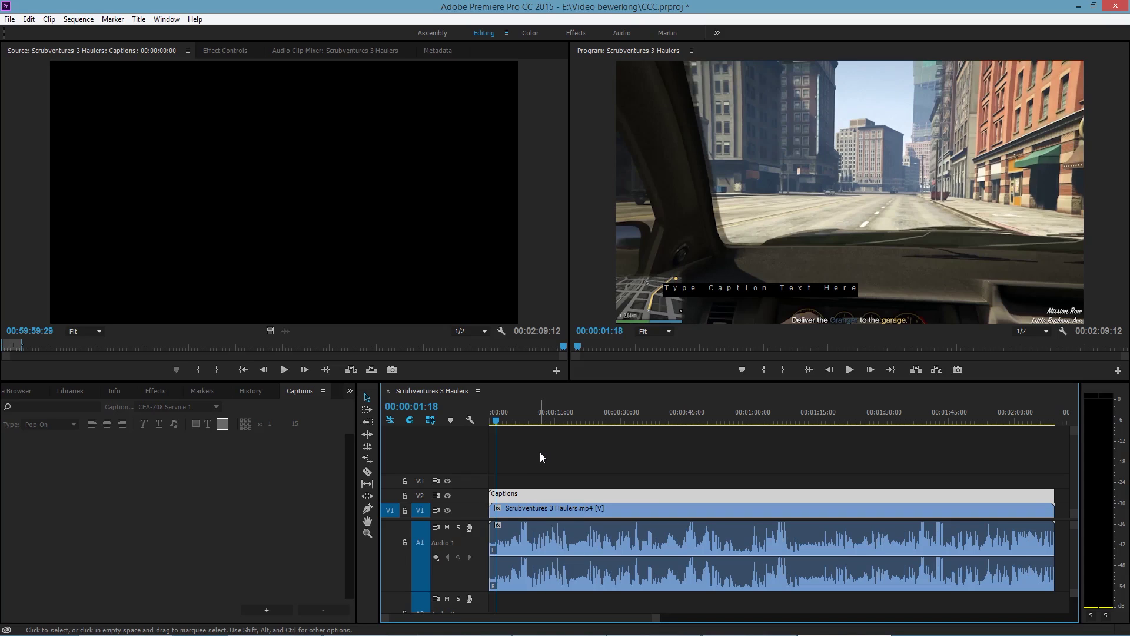
left_click_drag(496, 424, 521, 435)
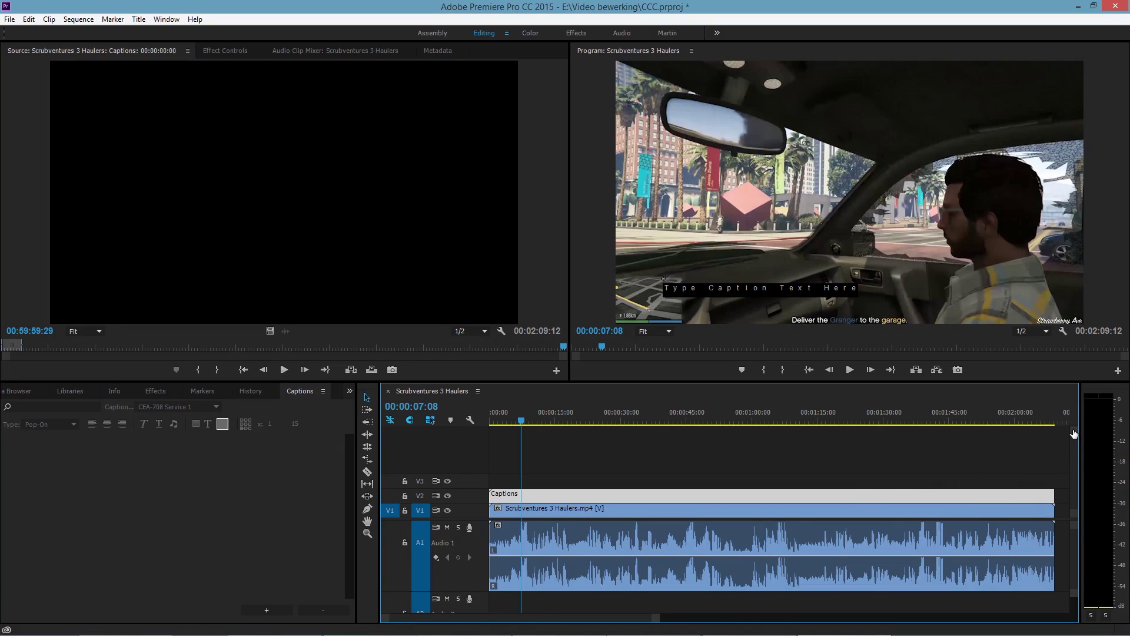
left_click_drag(1074, 433, 1074, 433)
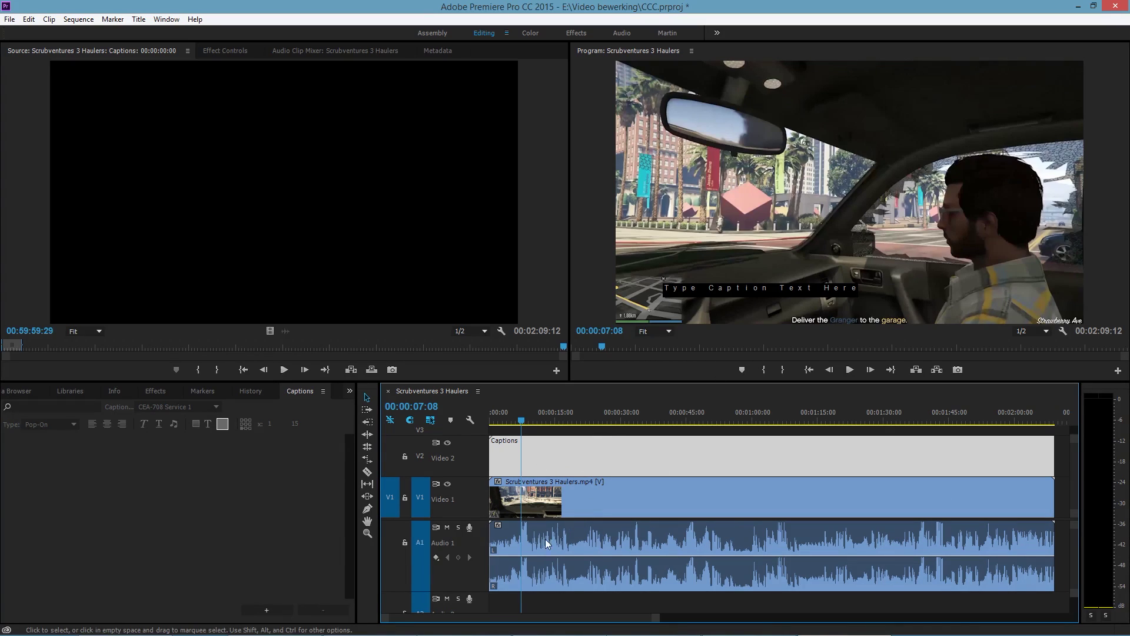
Step: Add a new caption timed from 00:00:07:08 to 00:00:08:22, checking its end by playback
left_click(266, 610)
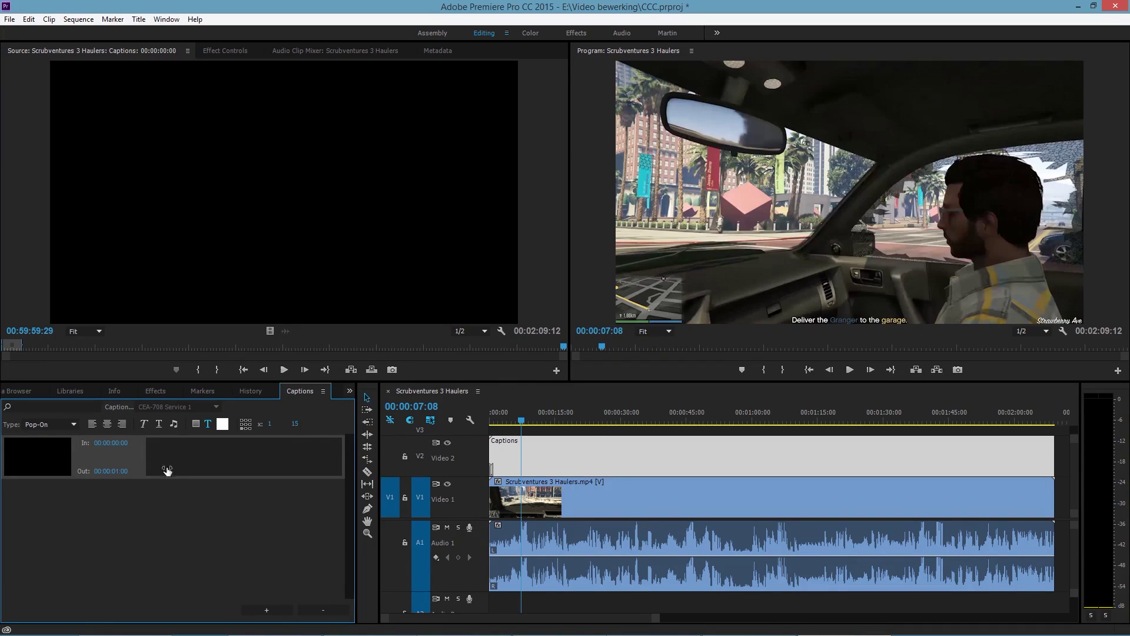
left_click(118, 448)
type("7:08")
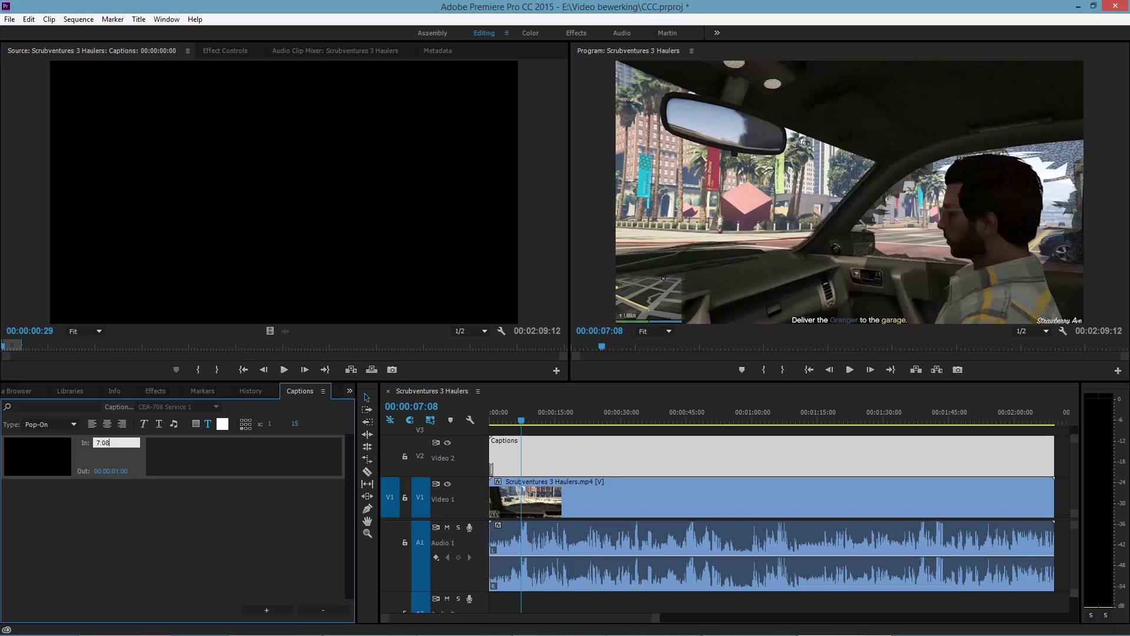
key("Return")
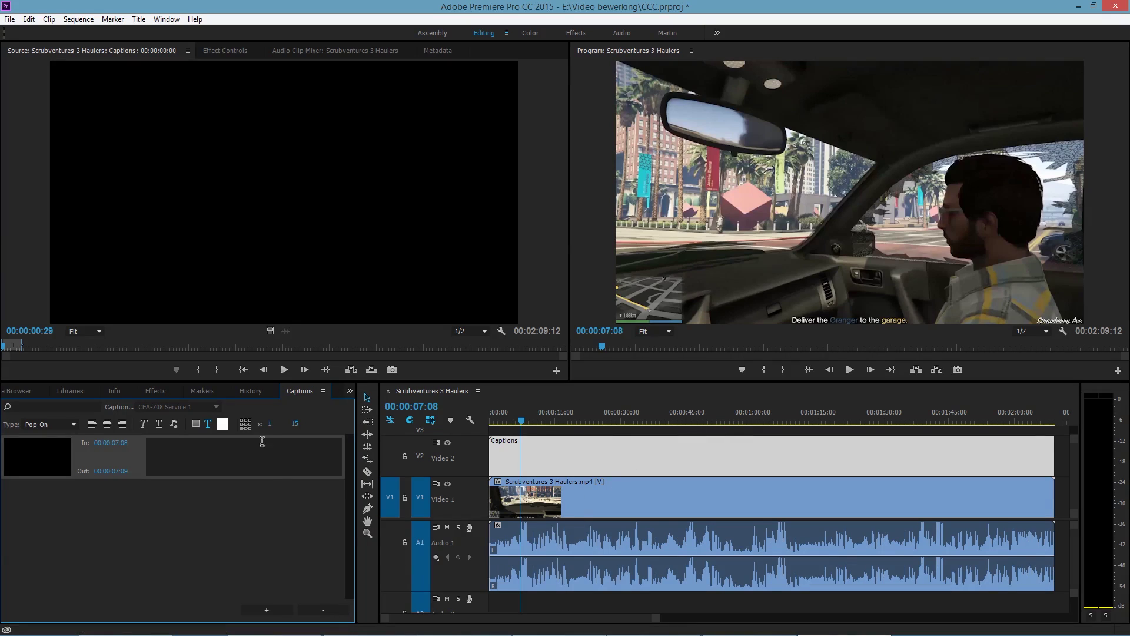
left_click(564, 394)
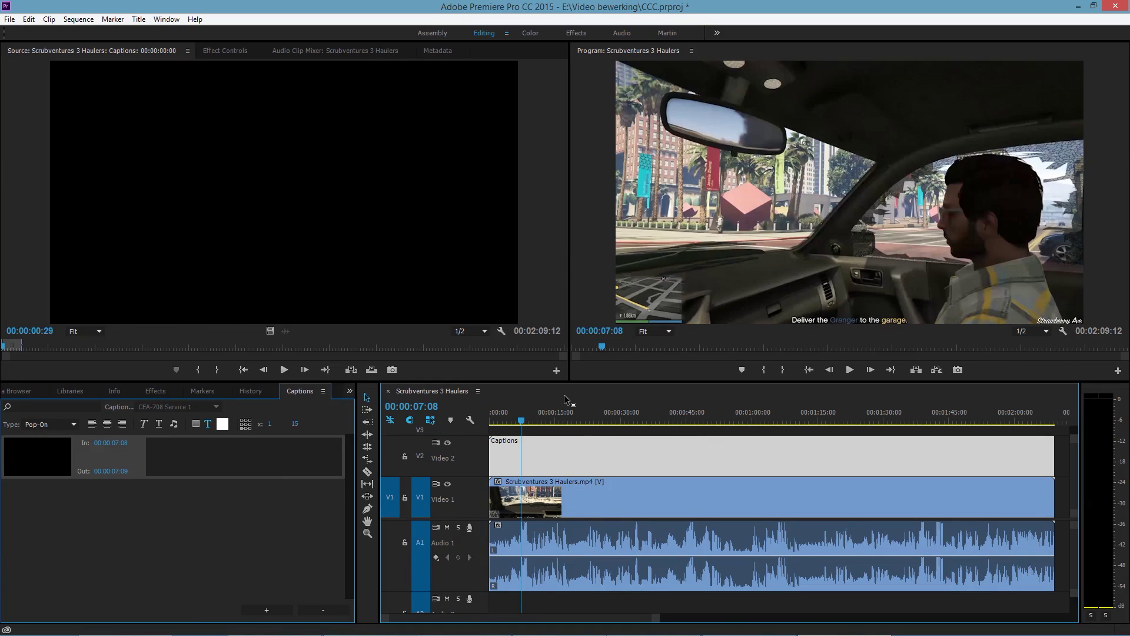
key("space")
key("space")
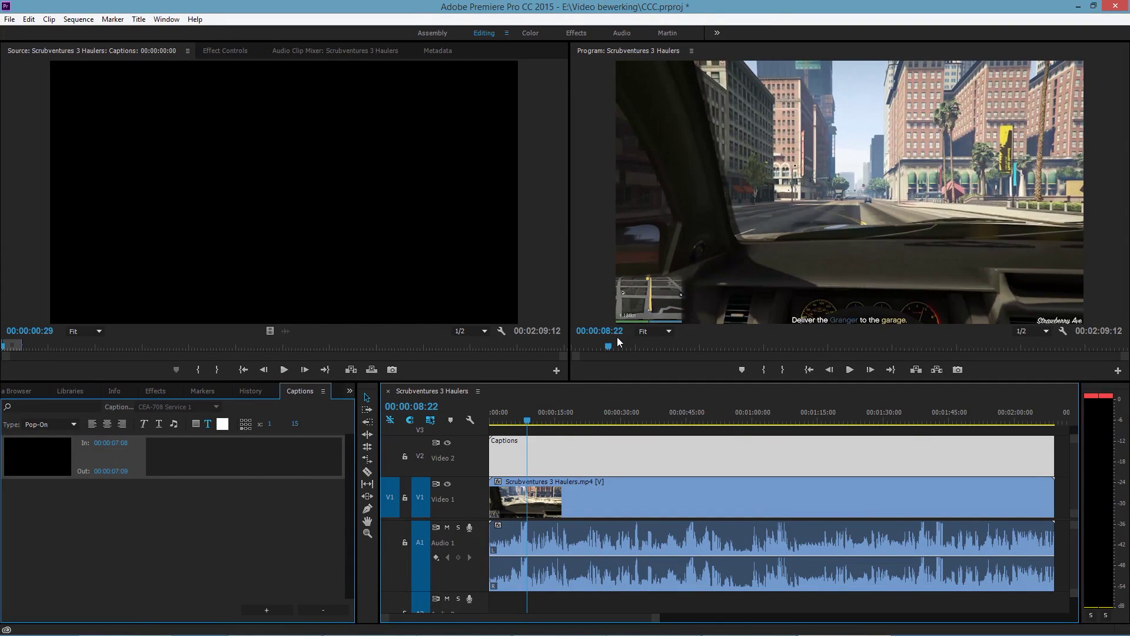
left_click(103, 471)
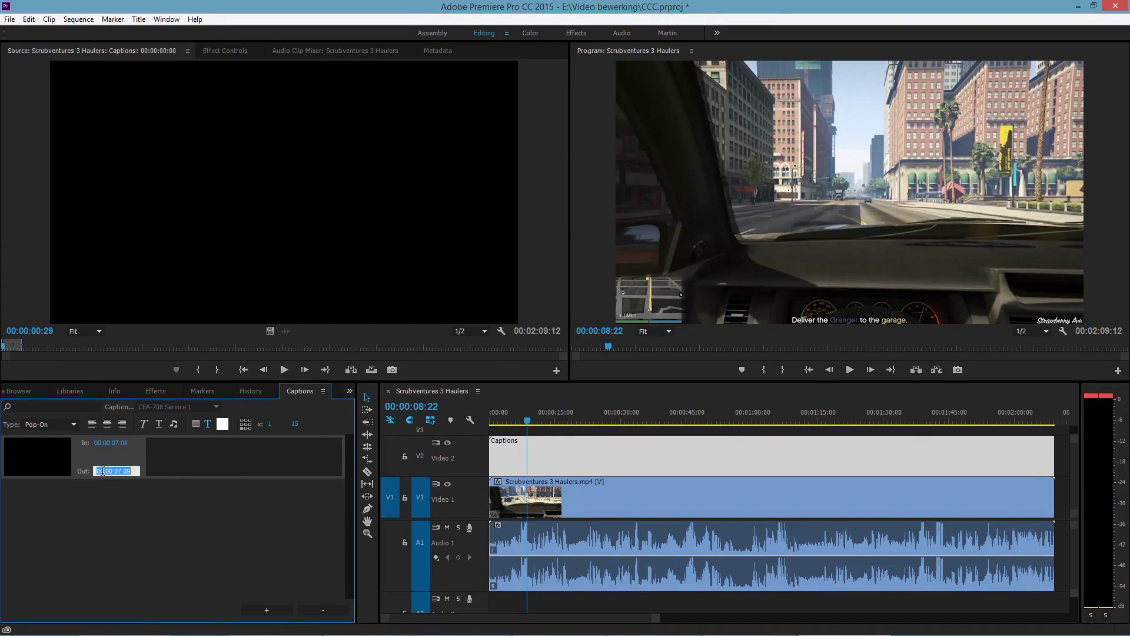
type("8:22")
key("Return")
Step: Preview the 00:00:07:08 caption and add 'THESE' to the start of its text
left_click(159, 467)
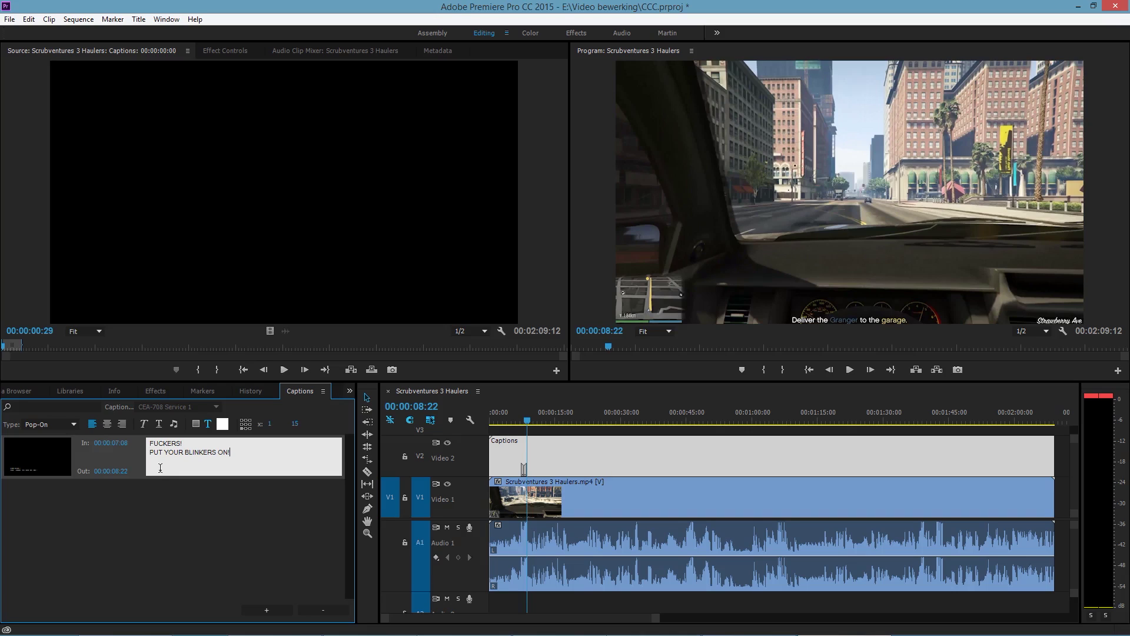
left_click_drag(529, 424, 519, 425)
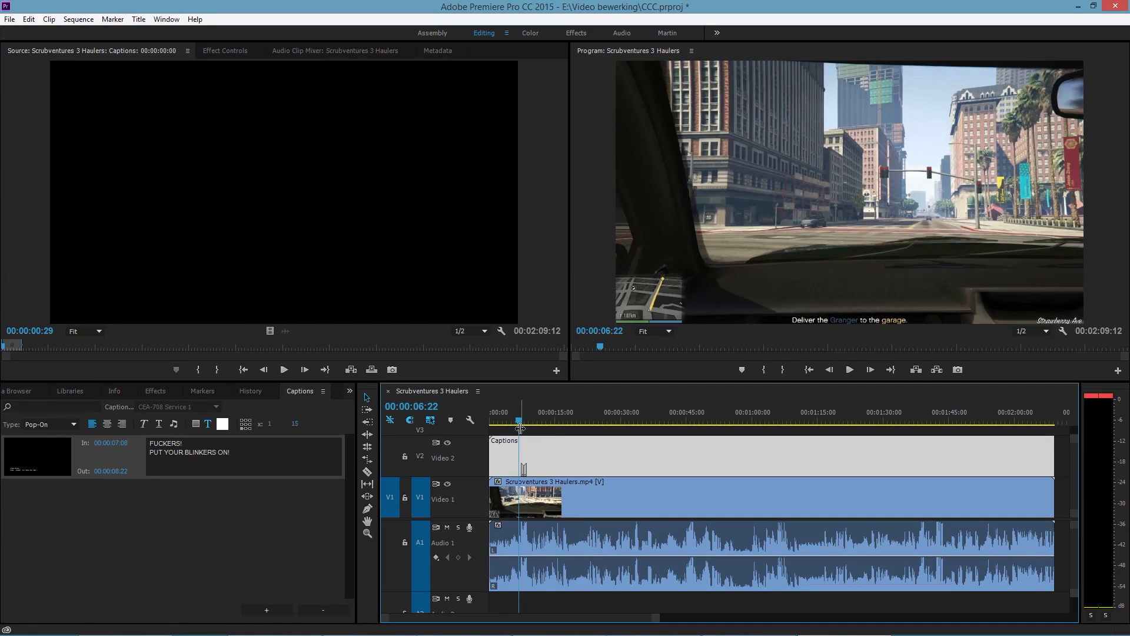
key("space")
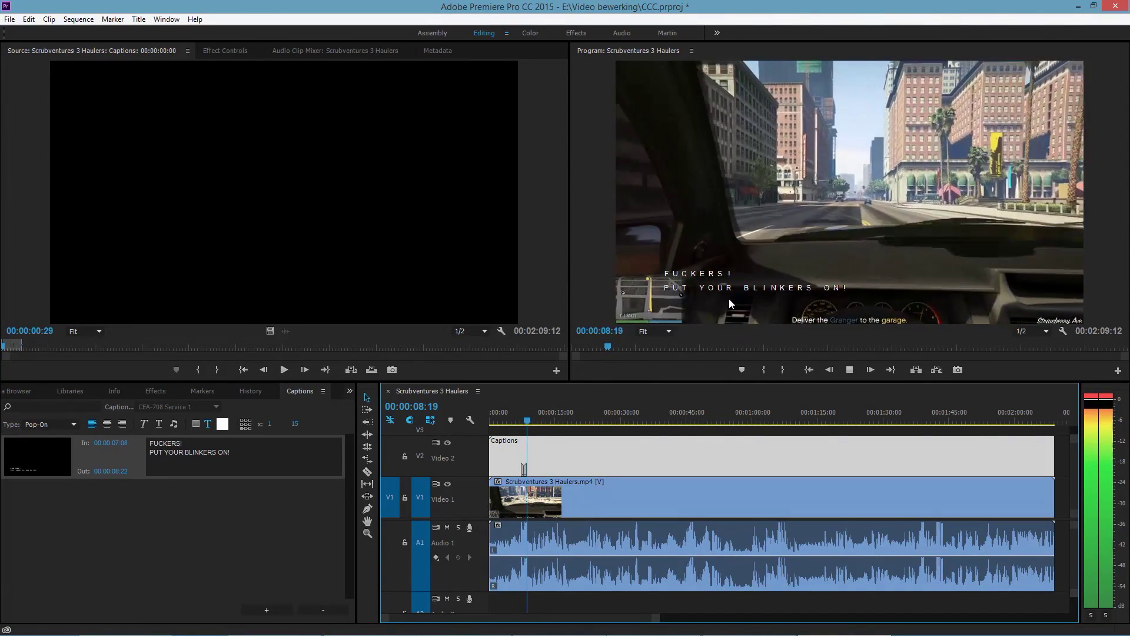
key("space")
left_click(151, 446)
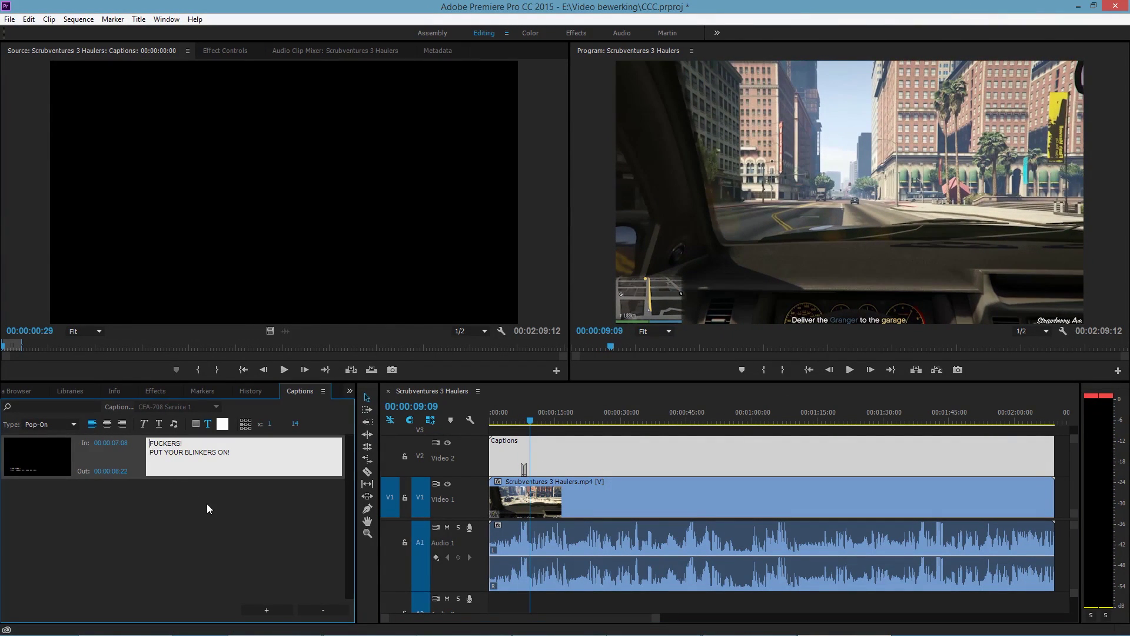
type("THESE")
Step: Find about 13 seconds, then step frame by frame to 00:00:13:18, where the menu overlay disappears
left_click_drag(532, 427, 542, 453)
key("space")
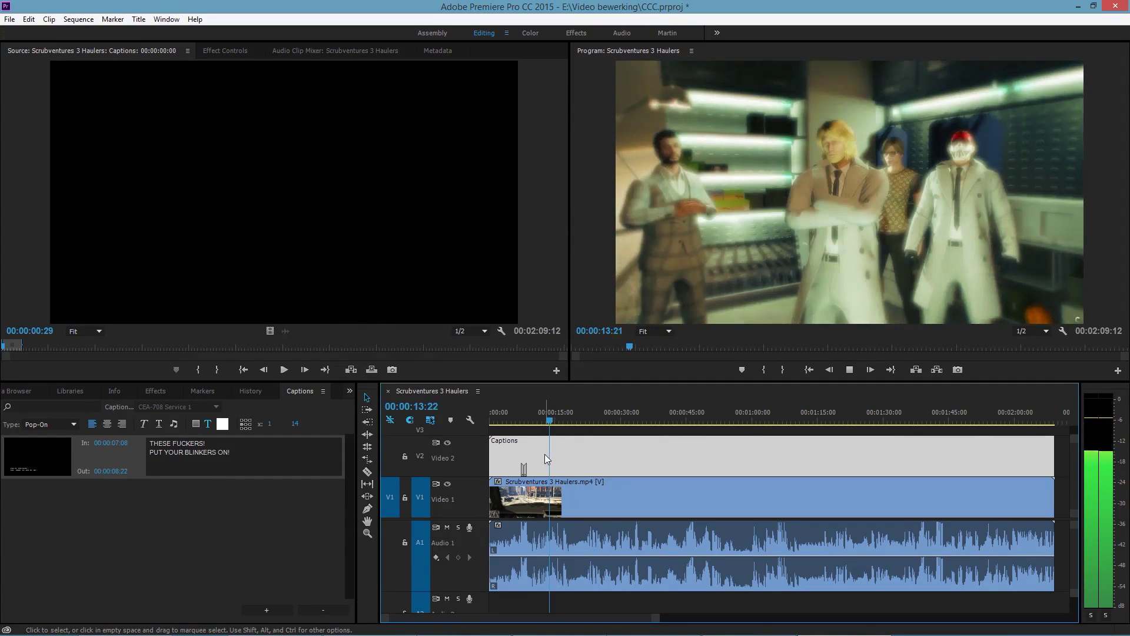
left_click(555, 423)
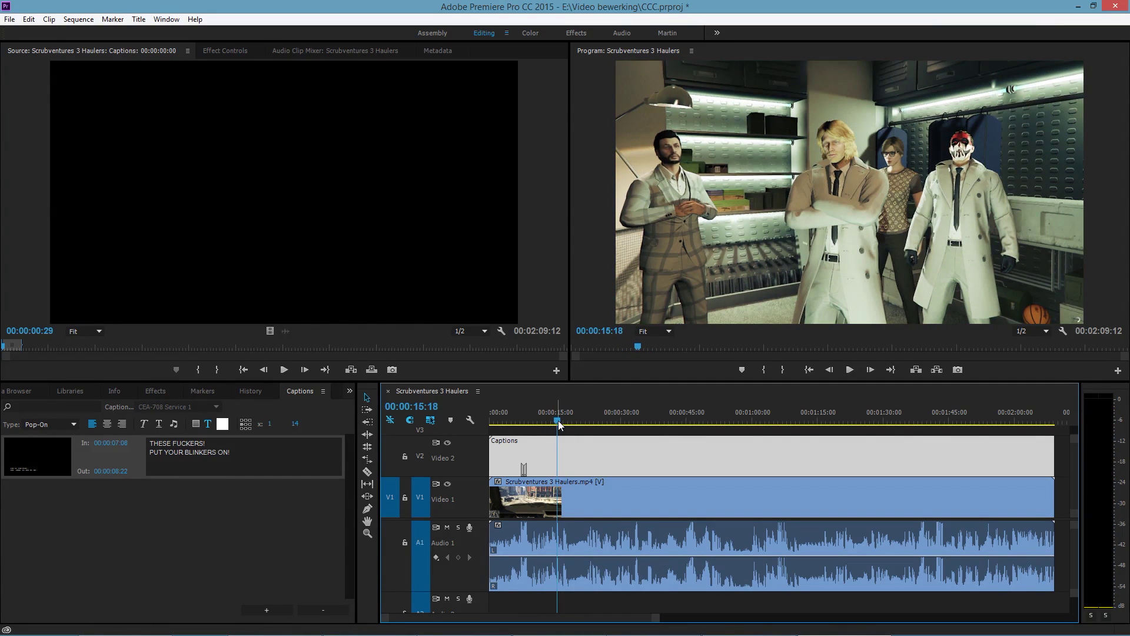
left_click_drag(556, 426, 547, 427)
key("space")
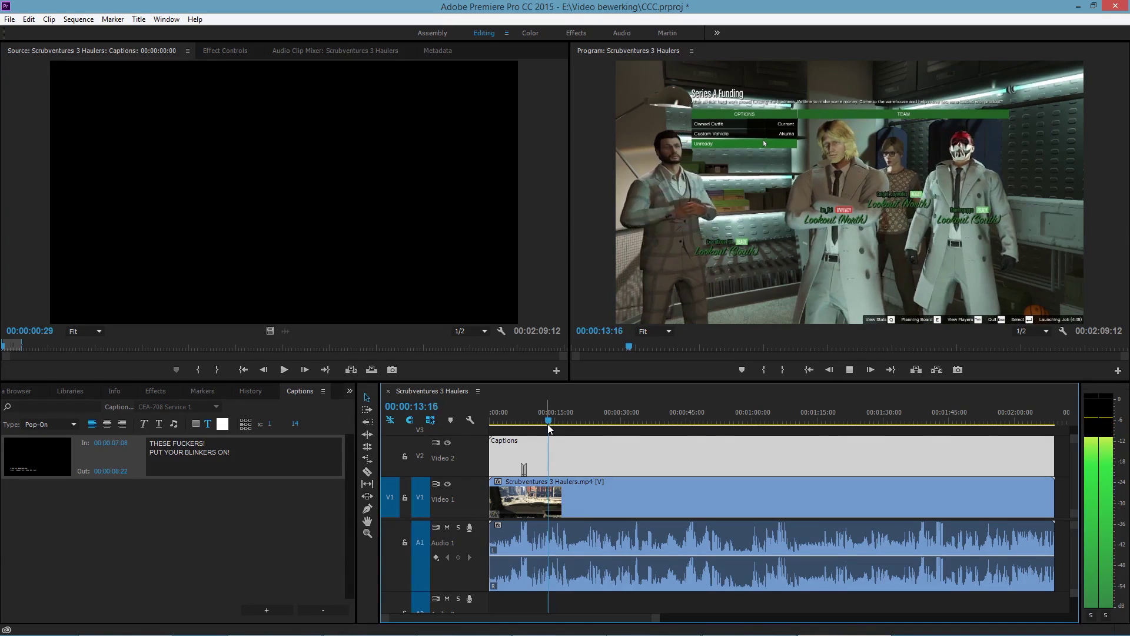
key("space")
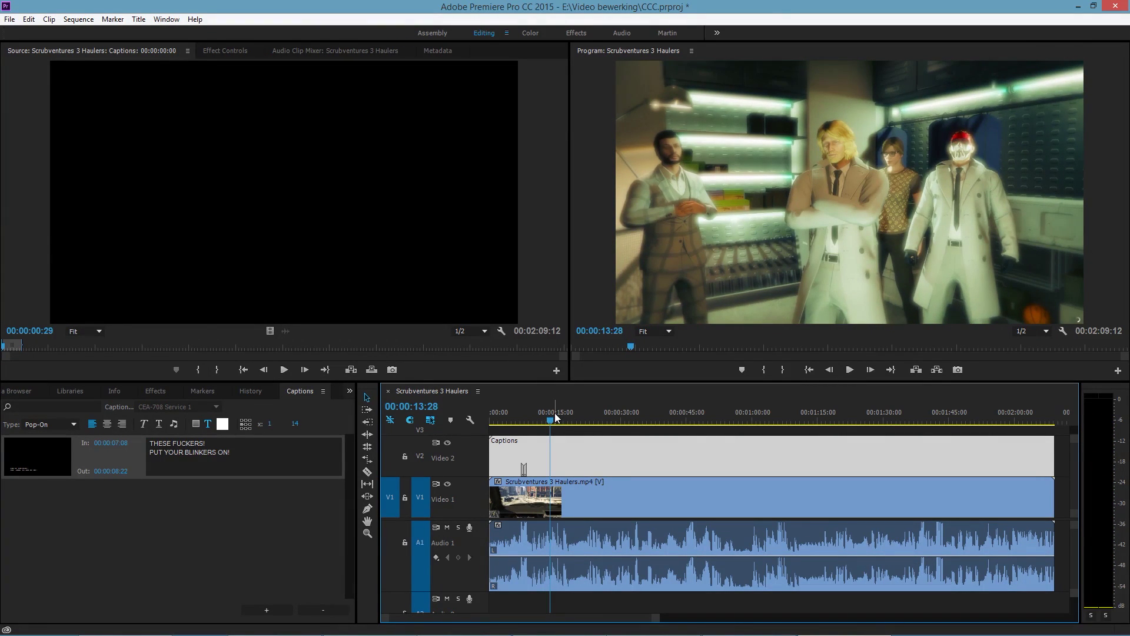
key("Left")
key("Left")
key("Left")
key("Left")
key("Left")
key("Left")
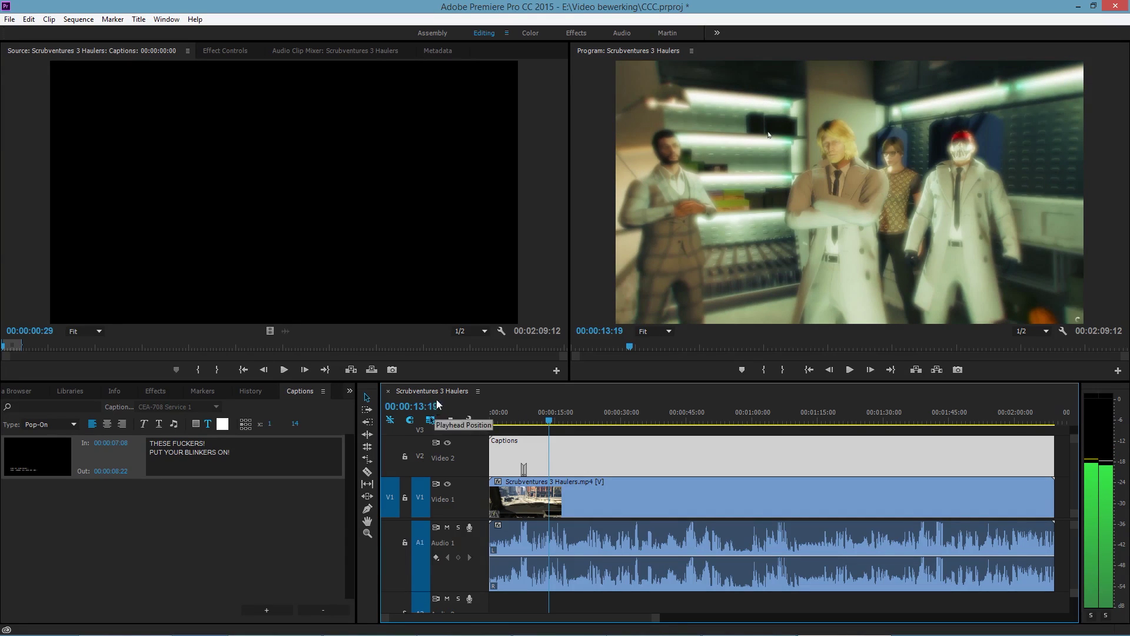
key("Left")
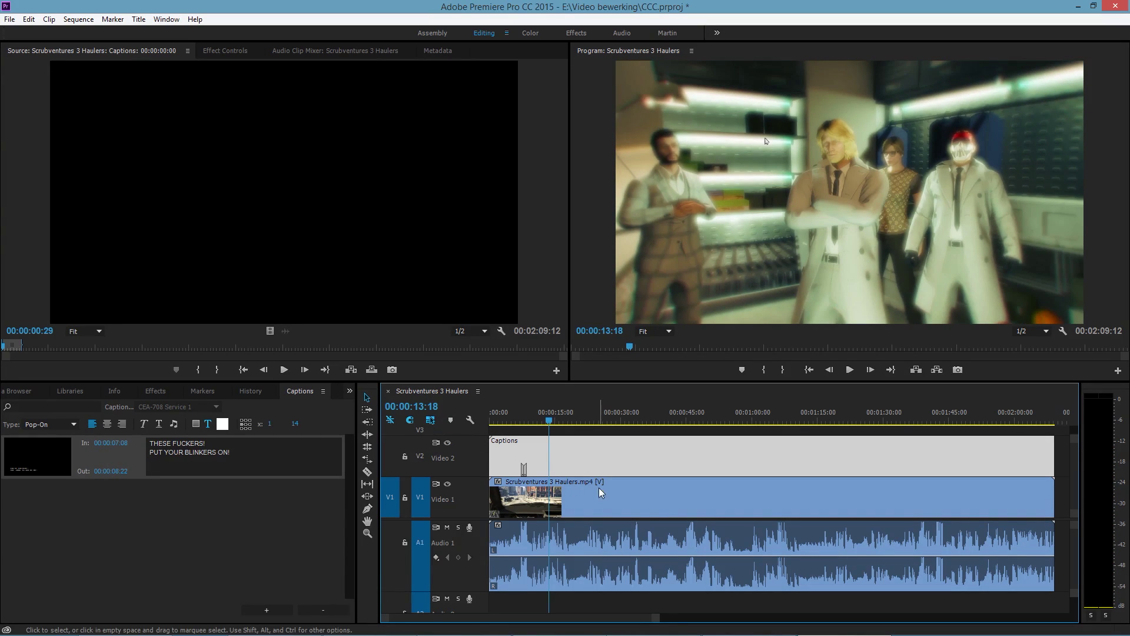
key("Left")
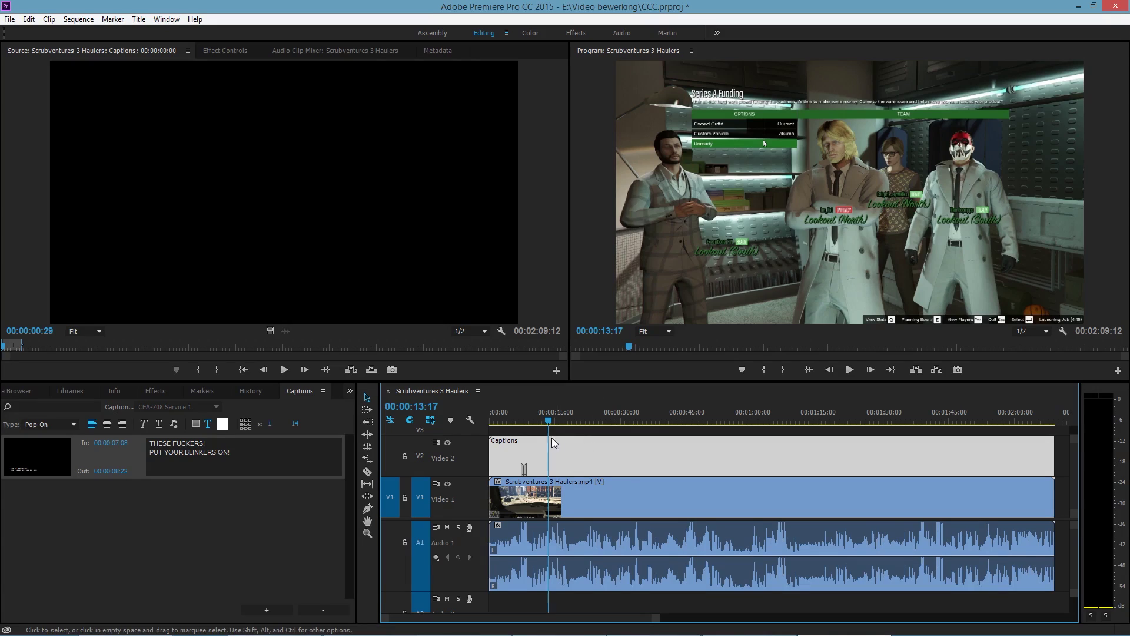
key("Right")
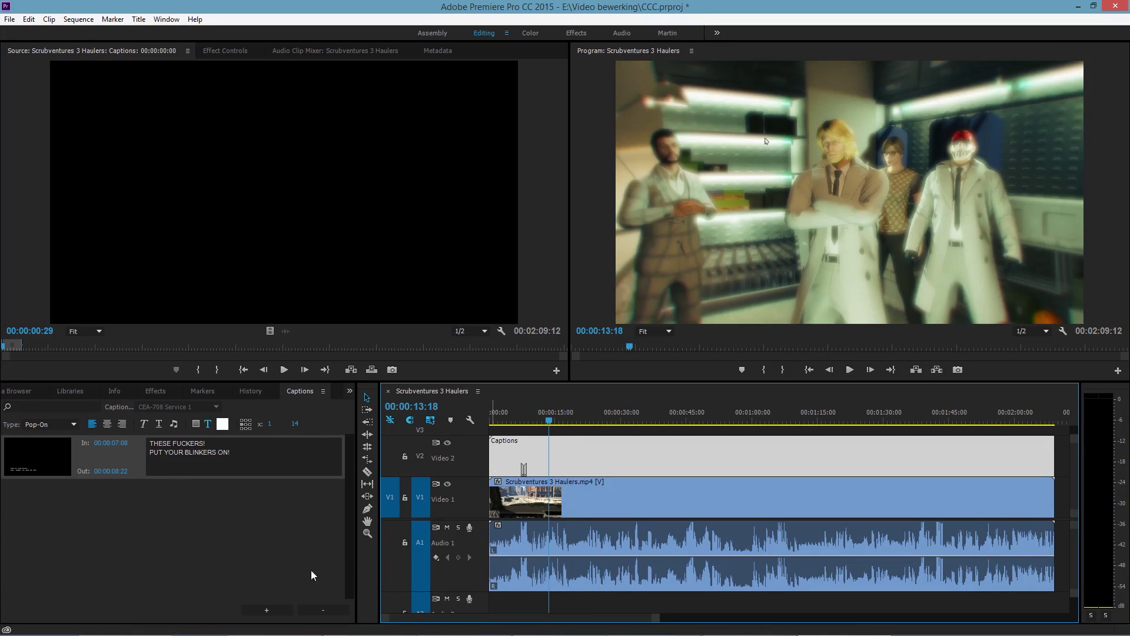
Step: Add a new caption and type the two-line text "Oh, now I'm the one without a suit."
left_click(265, 611)
left_click(224, 502)
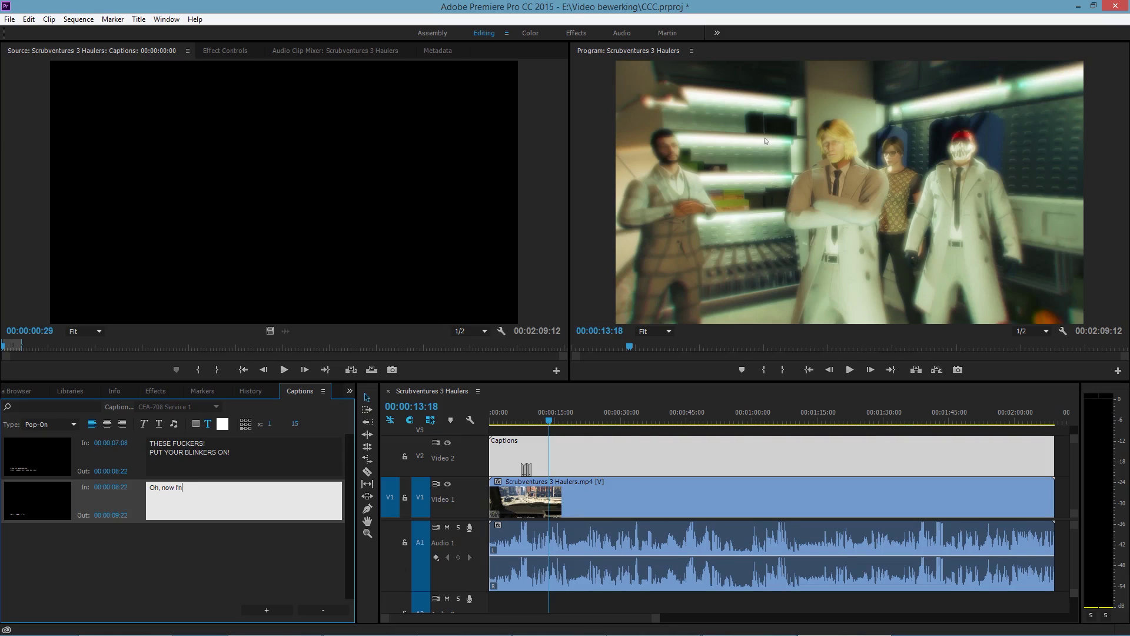
type("Oh, now I'm the one")
key("Return")
type("without a suit.")
Step: Start the caption at 00:00:13:18 and play the sequence to preview it
left_click(108, 488)
type("13:18")
key("Return")
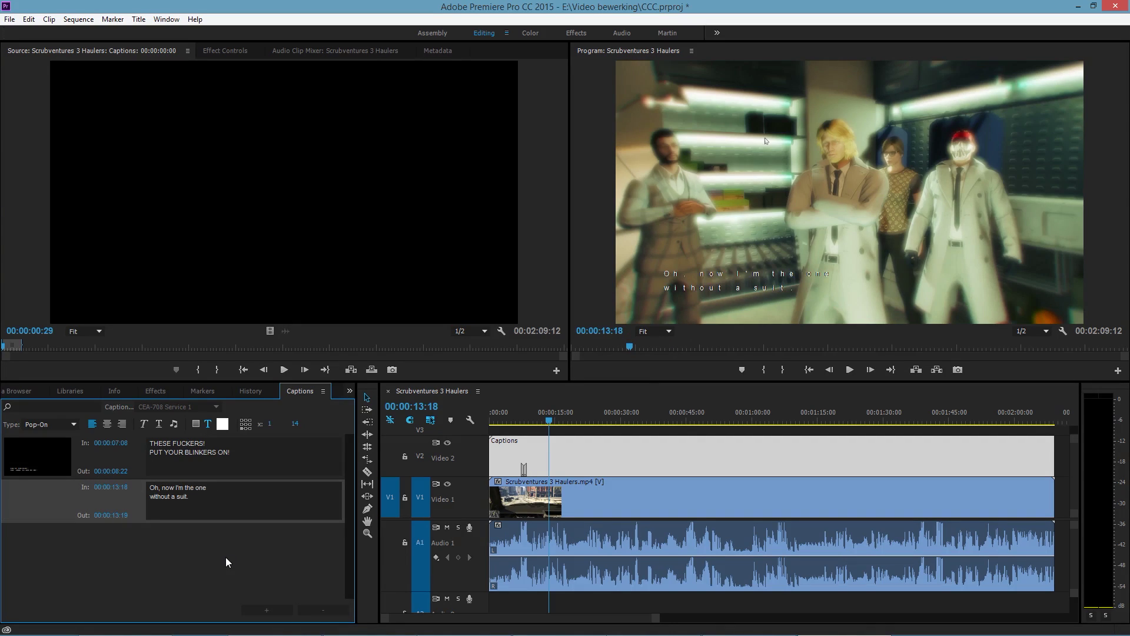
left_click(577, 404)
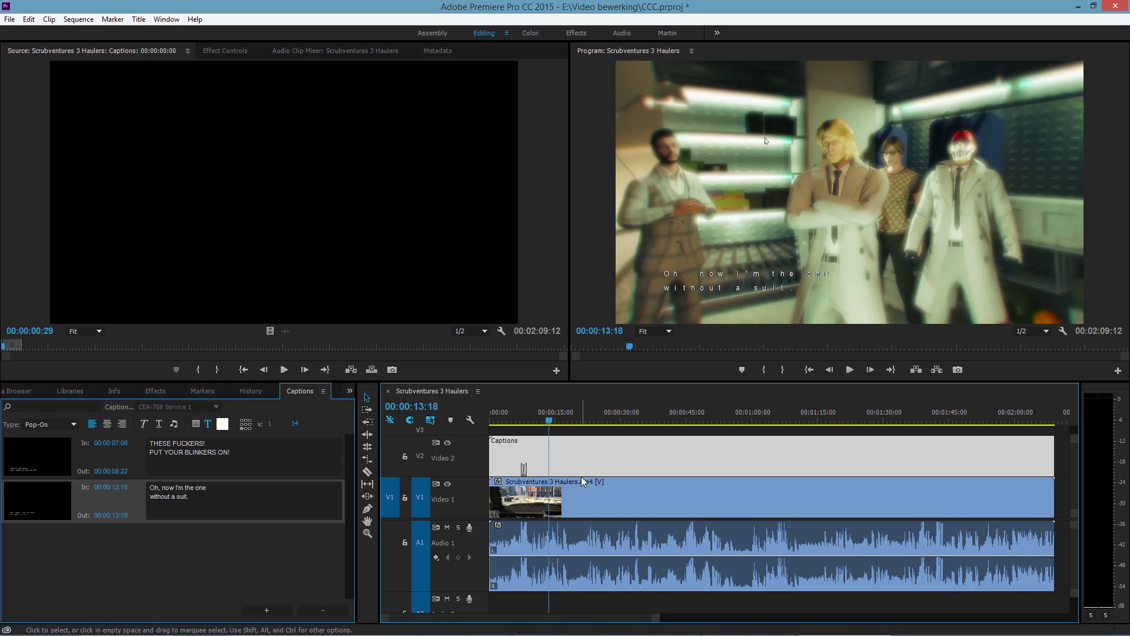
key("space")
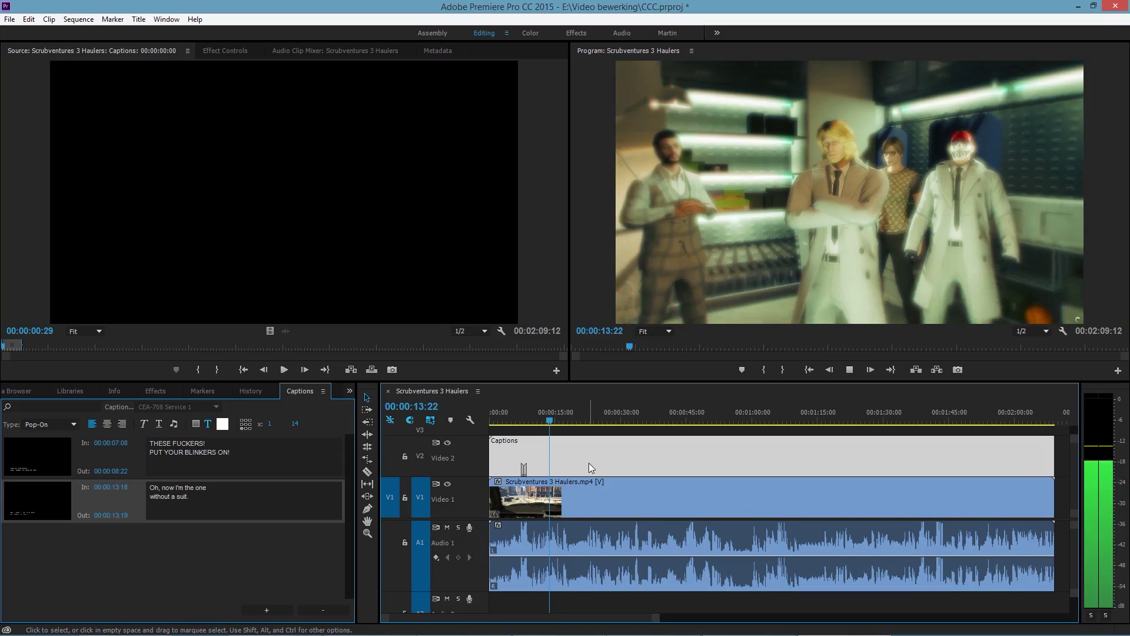
Step: Stop playback at 00:00:15:20 and set the second caption's end time to 00:00:15:20
key("space")
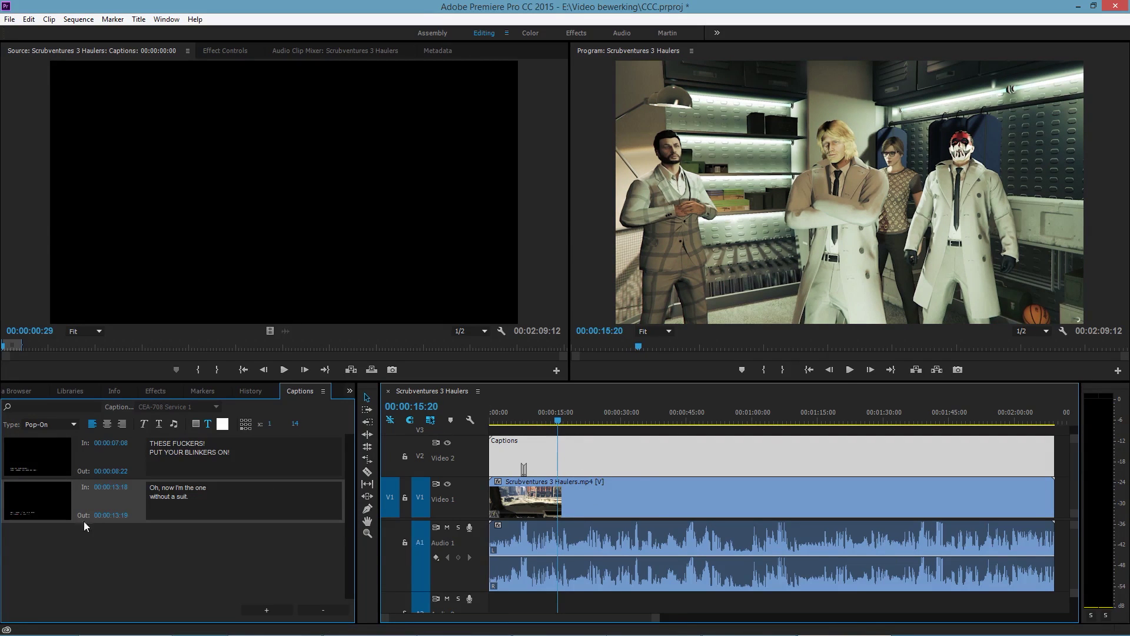
left_click(84, 518)
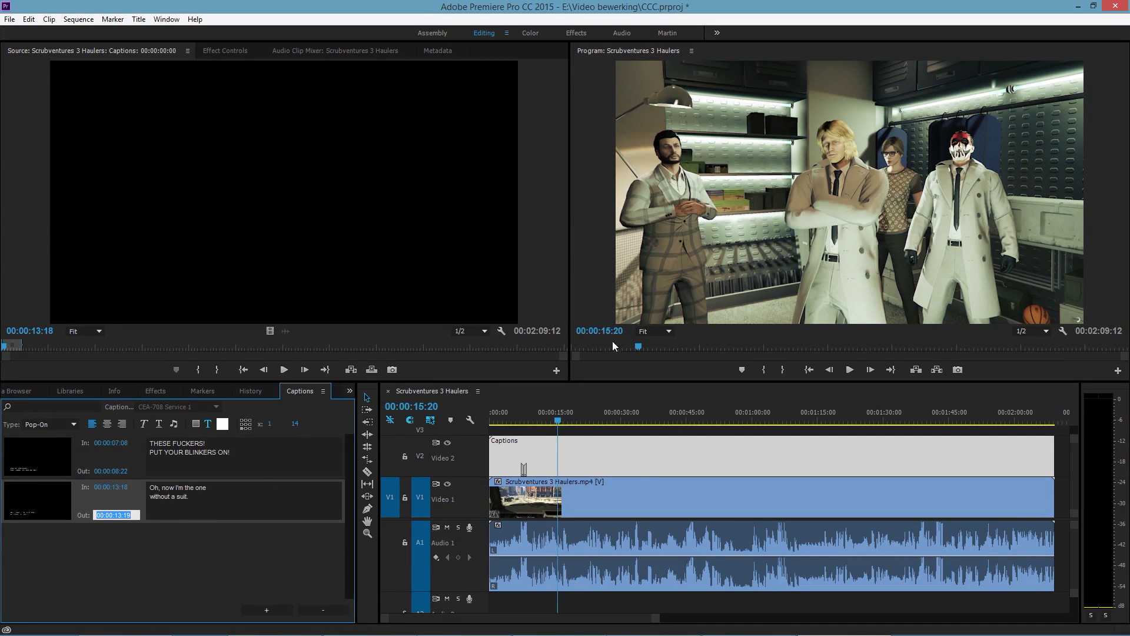
type("15:20")
key("Return")
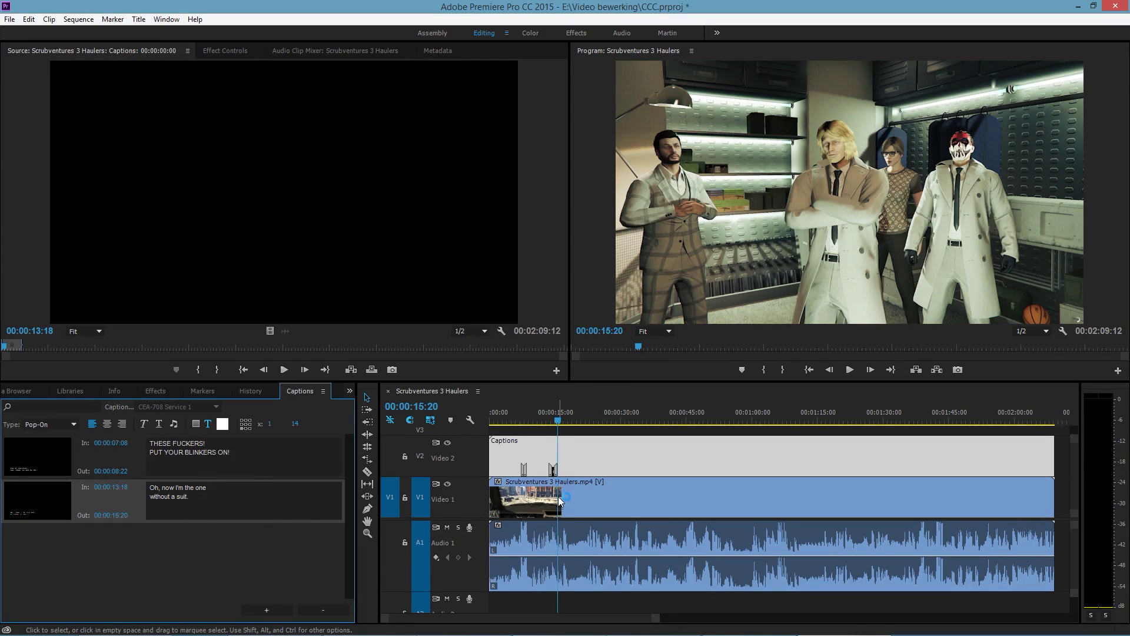
Step: Play on to 00:00:16:26 and add another caption after the second one
key("space")
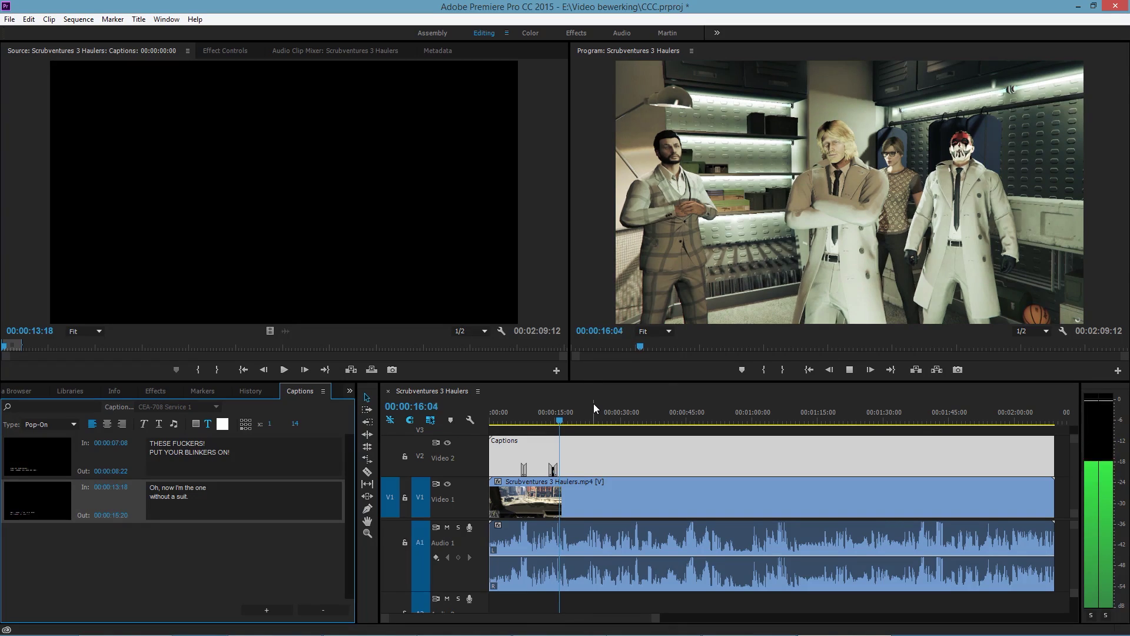
key("space")
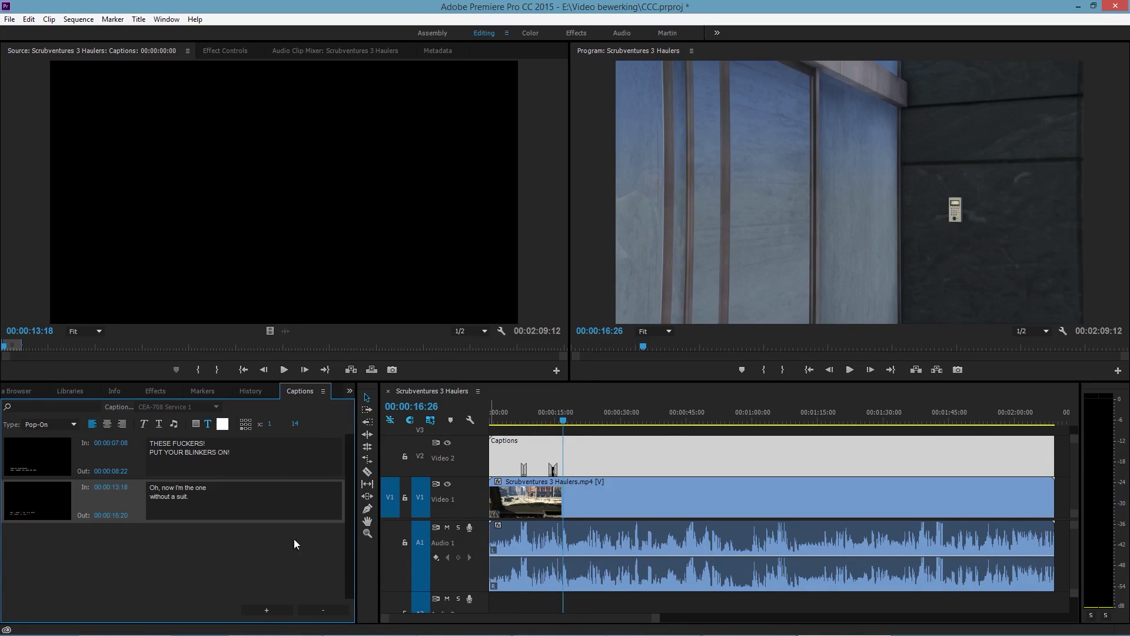
left_click(268, 615)
Step: Remove the extra empty caption and start the third caption at 00:00:16:26
left_click(267, 612)
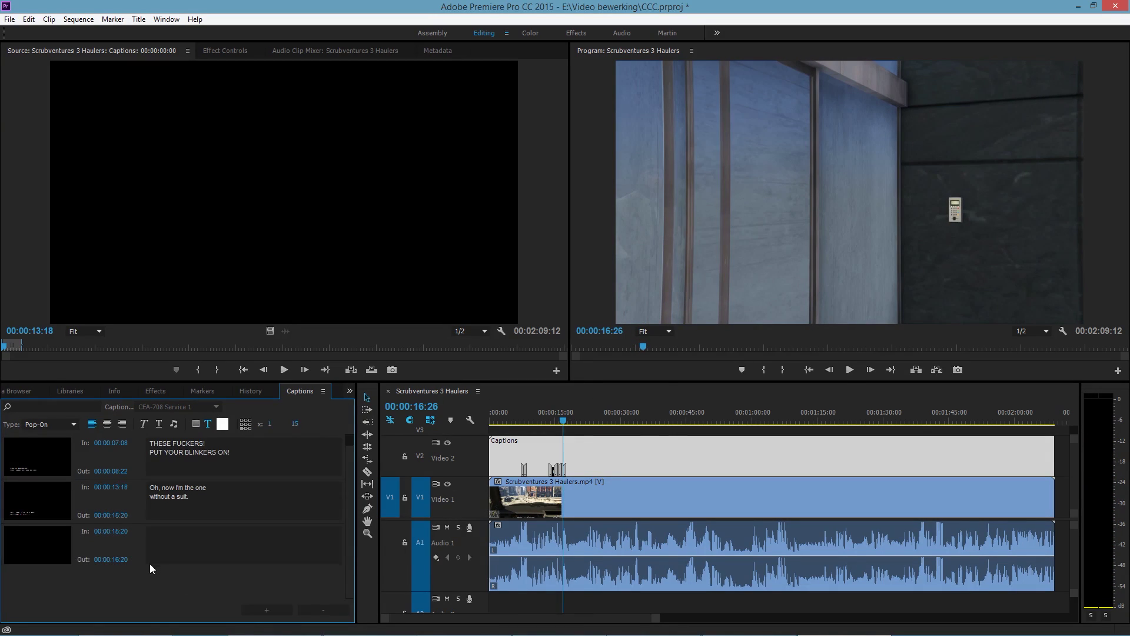
left_click(116, 534)
left_click(172, 571)
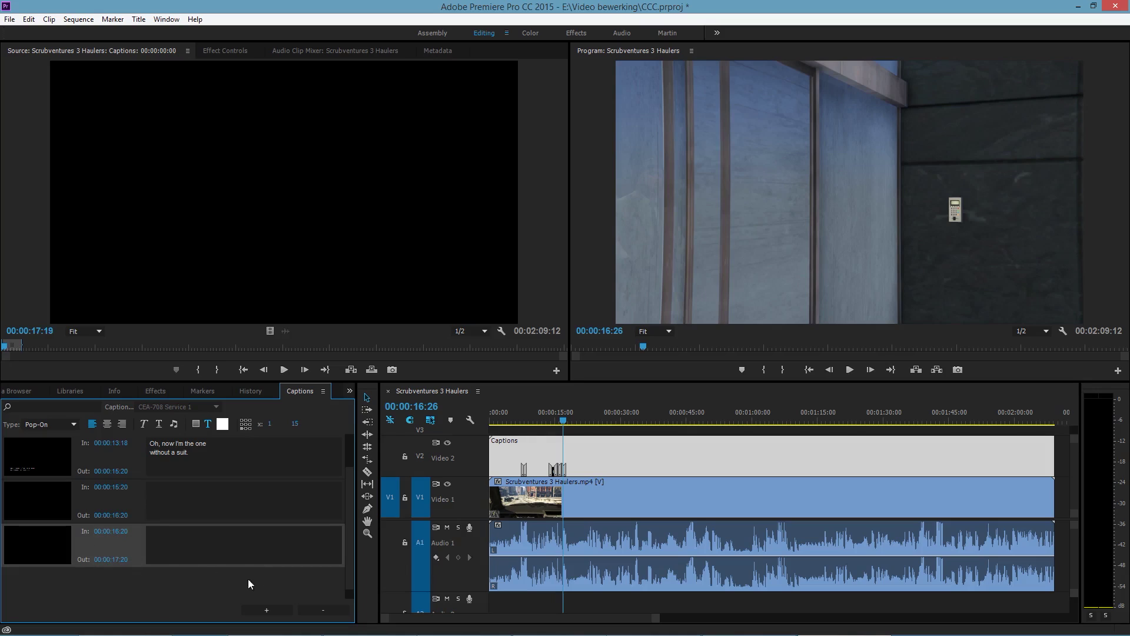
left_click(327, 611)
left_click(120, 531)
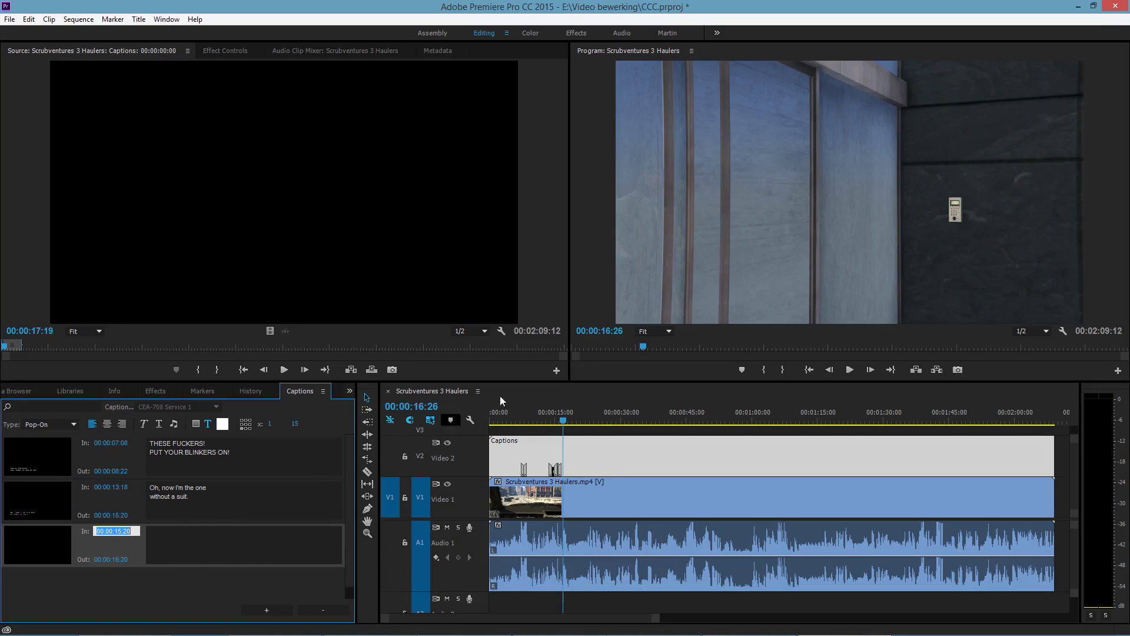
type("1")
key("BackSpace")
key("Return")
Step: Play to find where the line ends and set the third caption's end to 00:00:18:03
left_click(612, 395)
key("space")
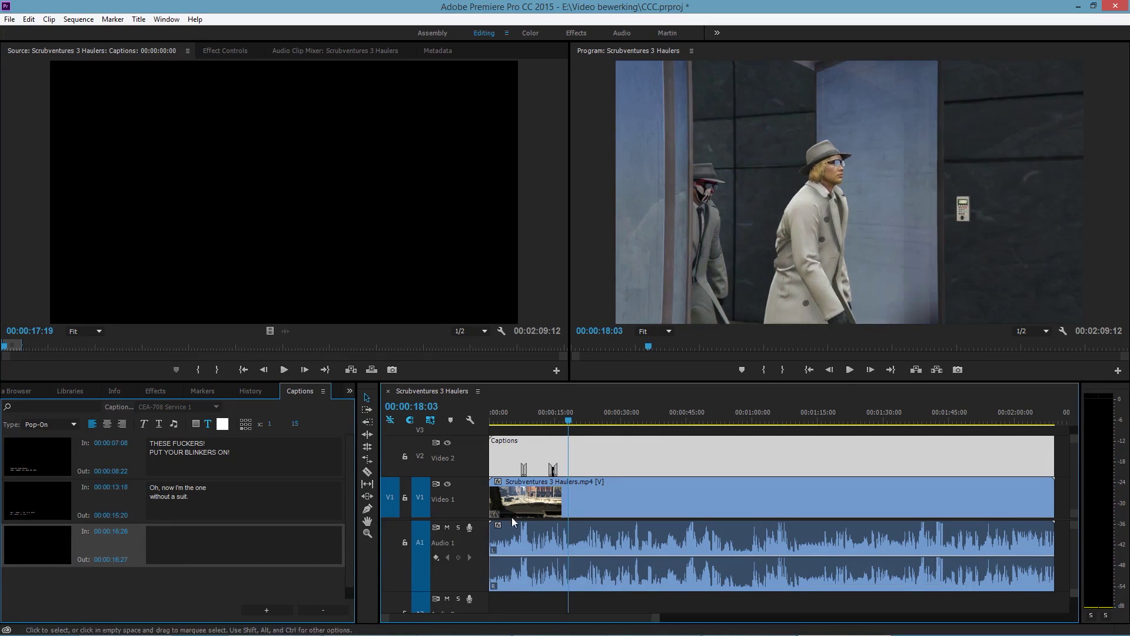
left_click(197, 554)
left_click(115, 558)
type("18:03")
key("Return")
Step: Type the third caption's text "There's always the one."
left_click(241, 549)
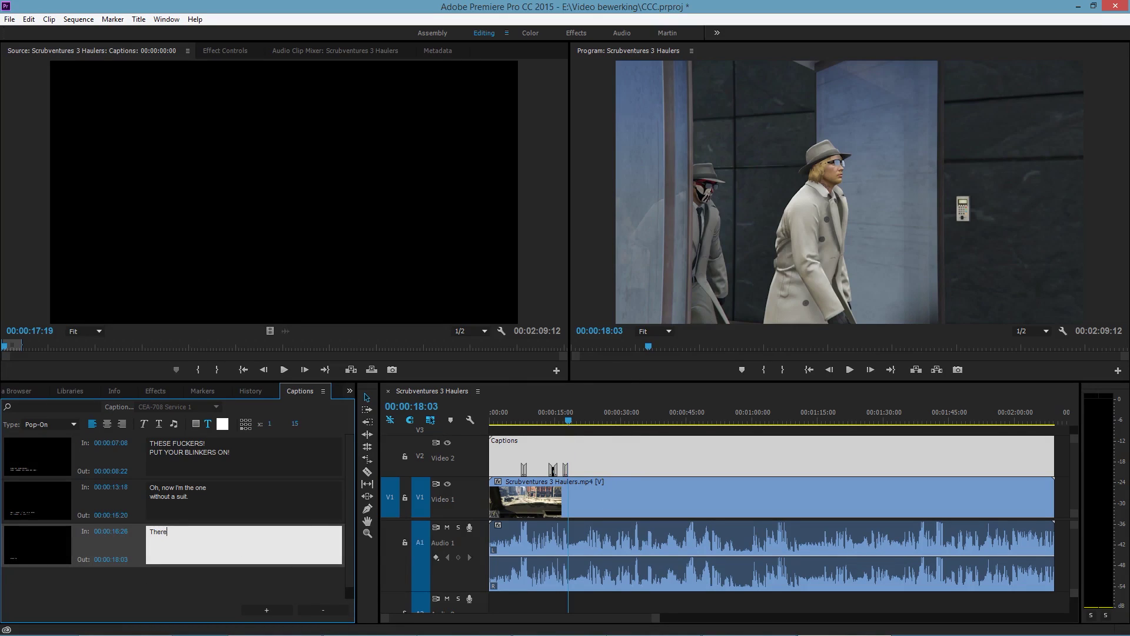
type("There's always the one/")
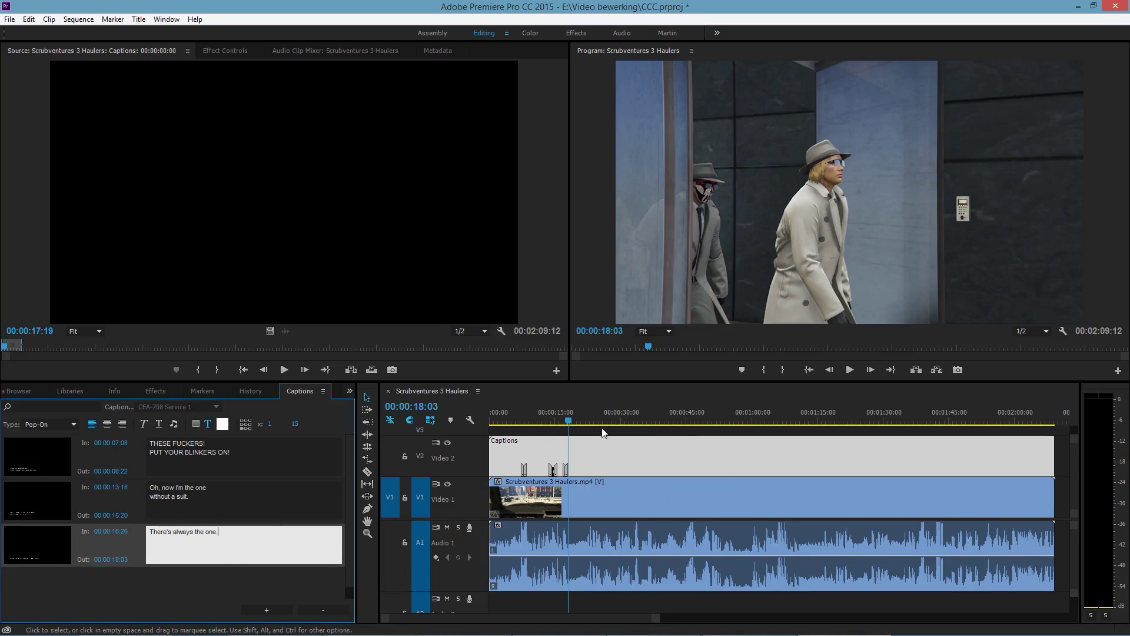
left_click_drag(569, 425, 760, 447)
key("space")
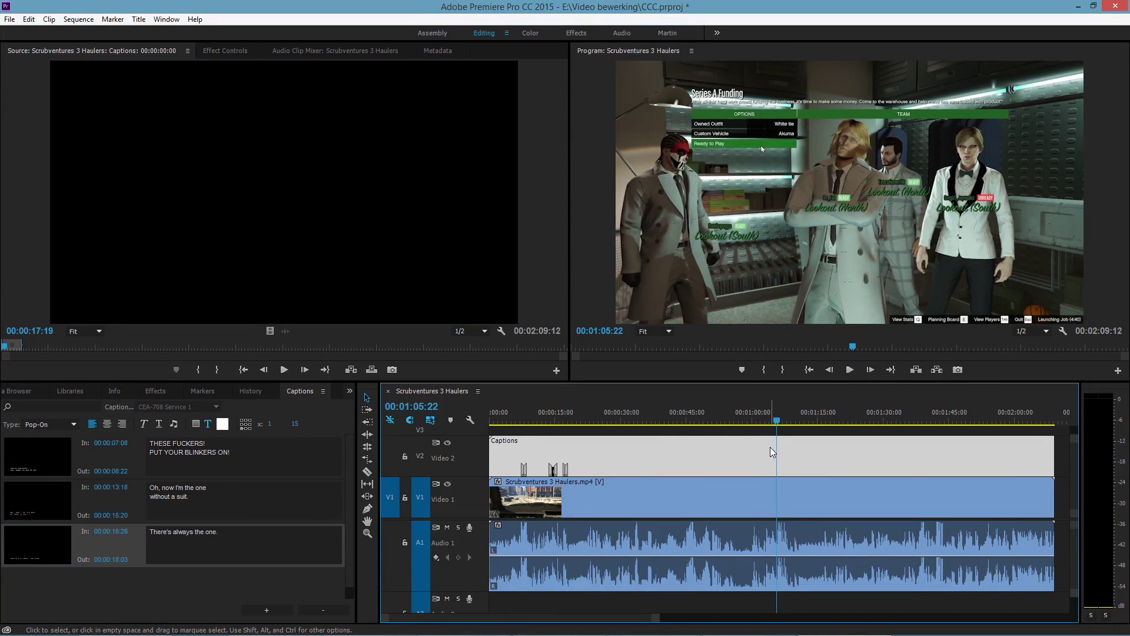
Step: Move the playhead to 00:01:03:11 and add a fourth caption starting there
left_click_drag(775, 424, 766, 425)
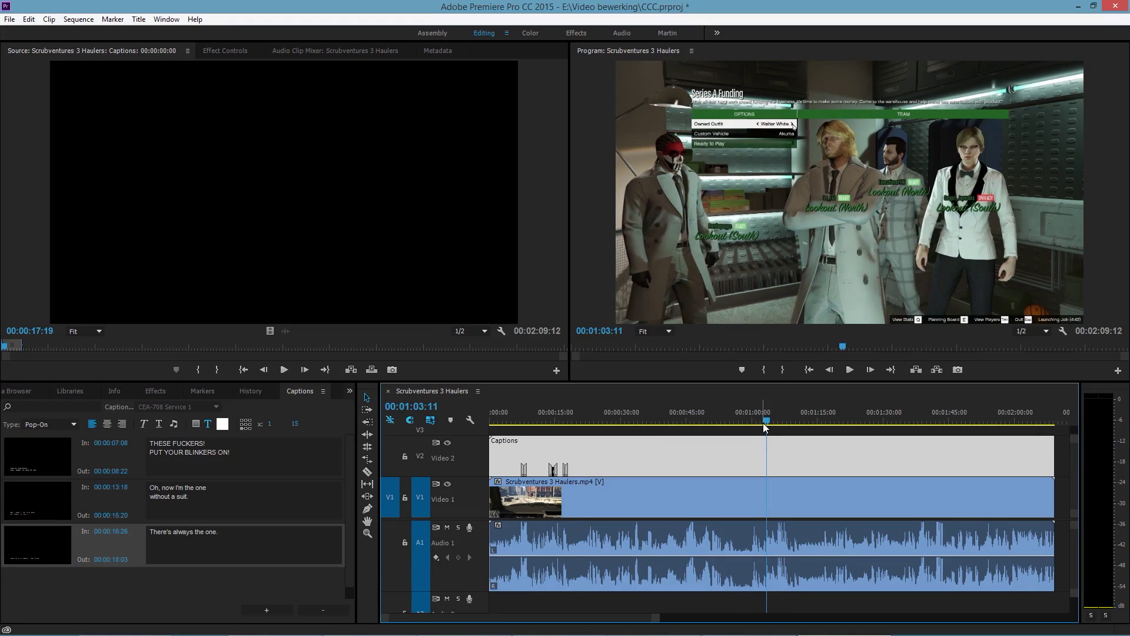
left_click(267, 608)
left_click(116, 531)
type("1")
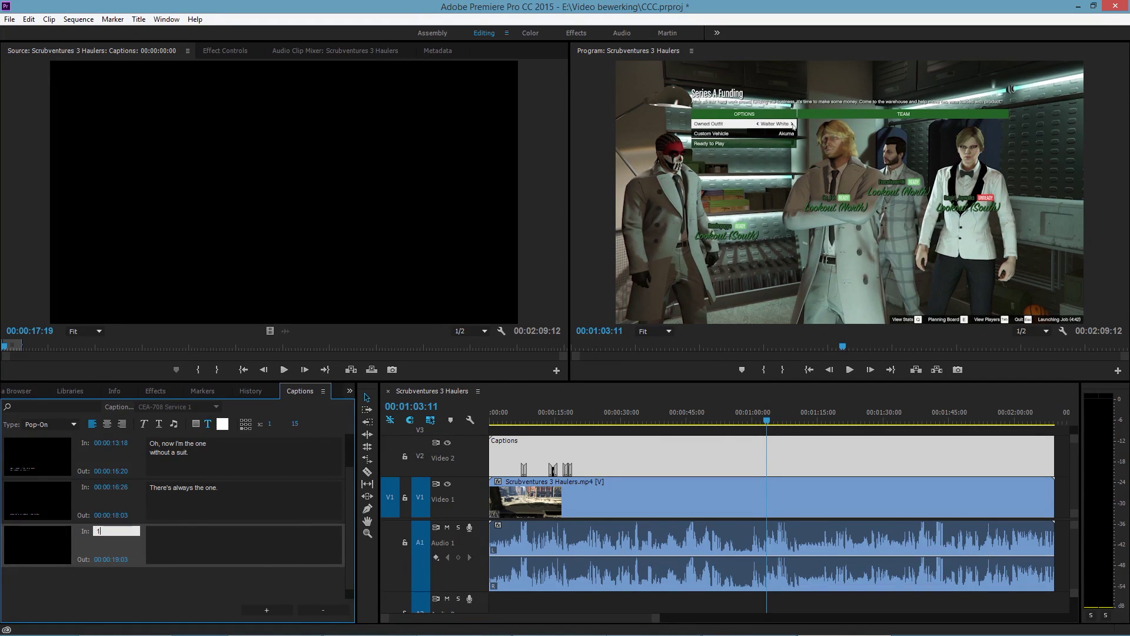
type(":03:11")
key("Return")
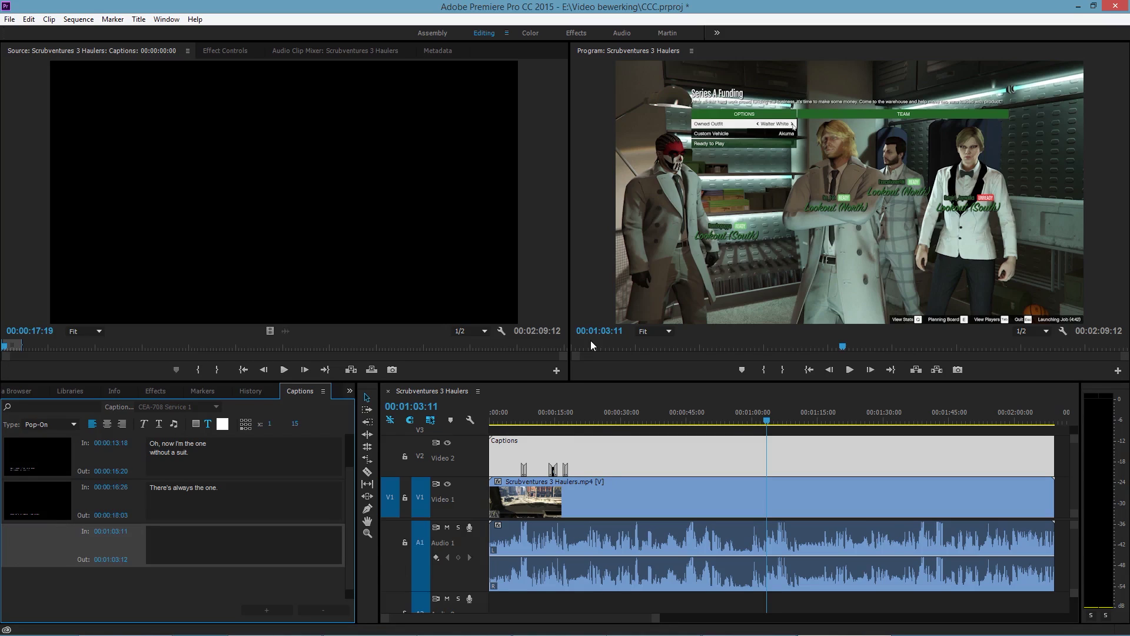
left_click(268, 542)
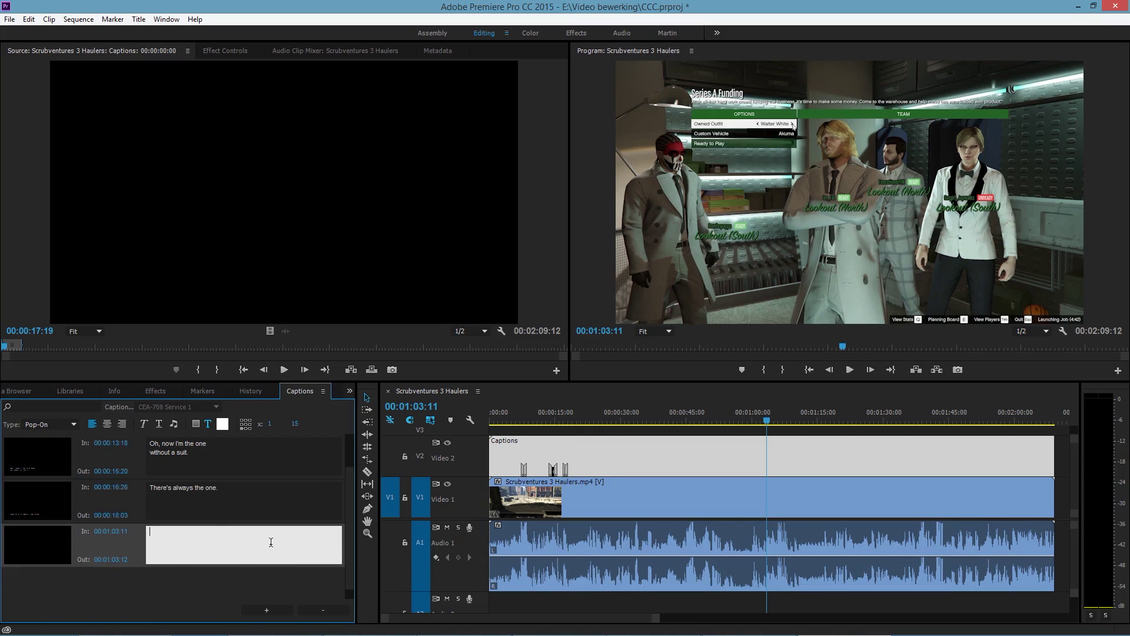
Step: Play to 00:01:05:20, reopen the caption list, and enter 1:05:20 as the fourth caption's end time
left_click(646, 571)
key("space")
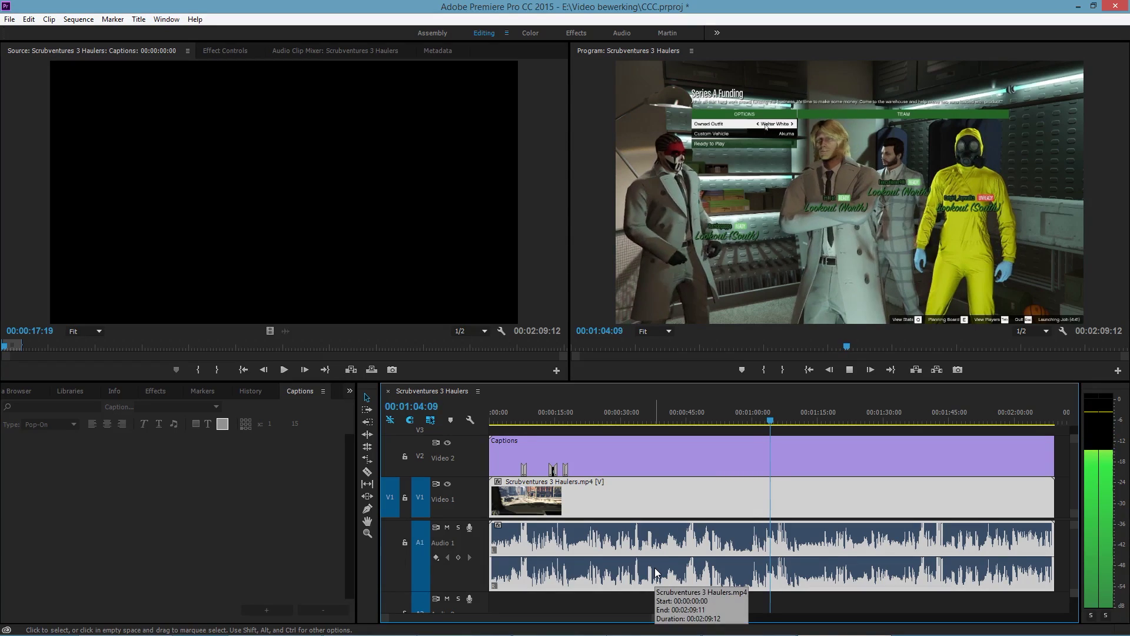
key("space")
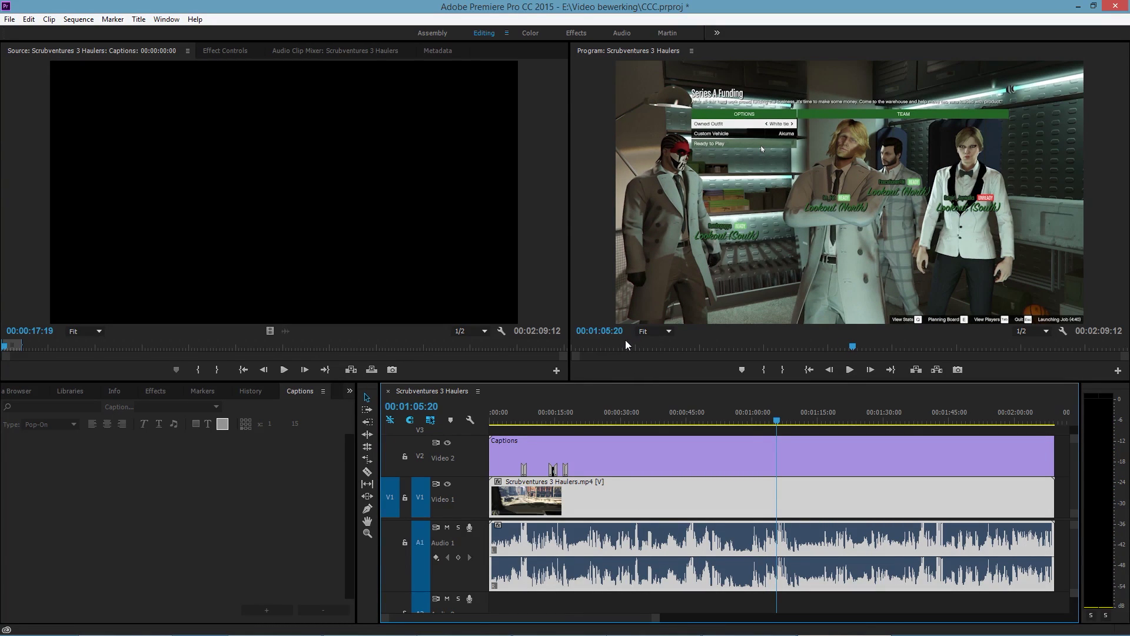
left_click(701, 456)
double_click(721, 458)
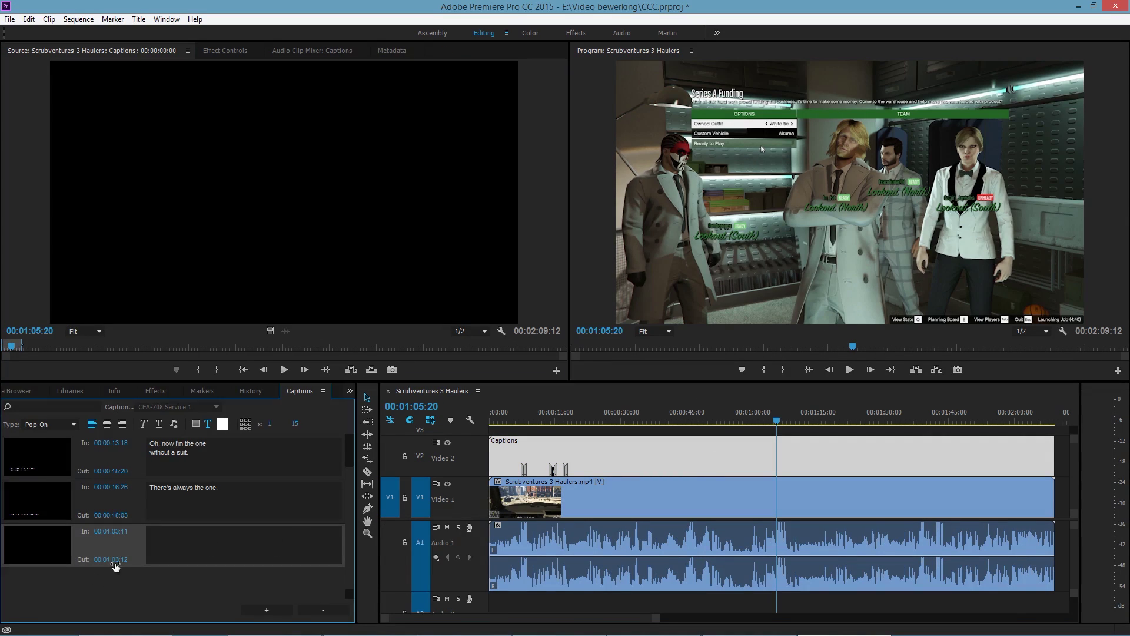
left_click(115, 559)
type("1:05:20")
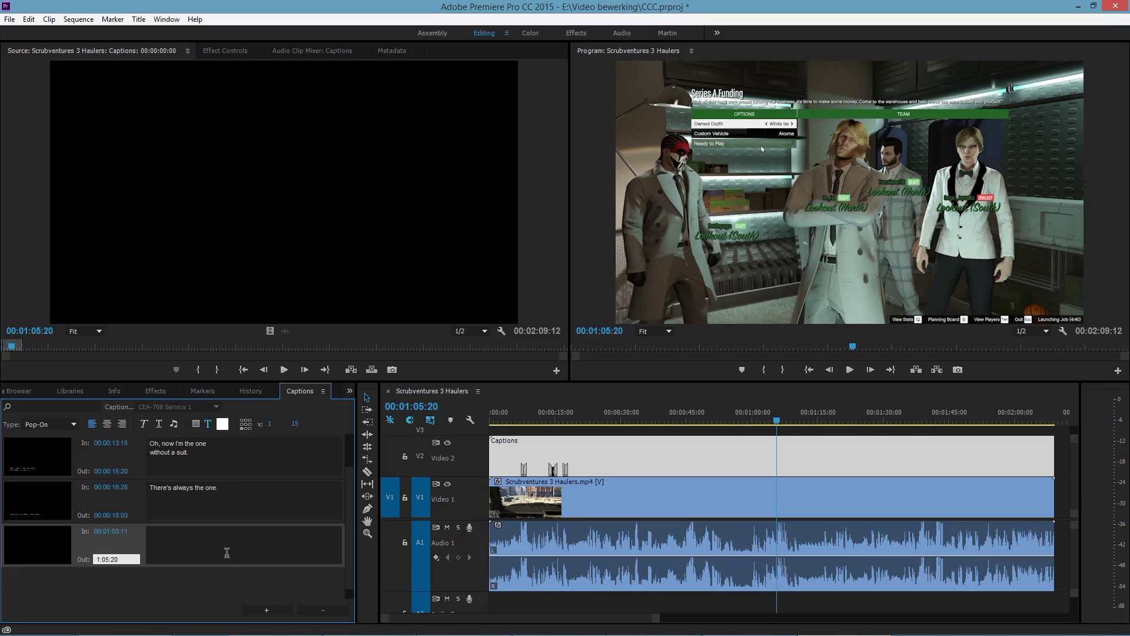
left_click(227, 552)
Step: Type "And then you search through your inventory and you don't have one." and preview it
type("And then")
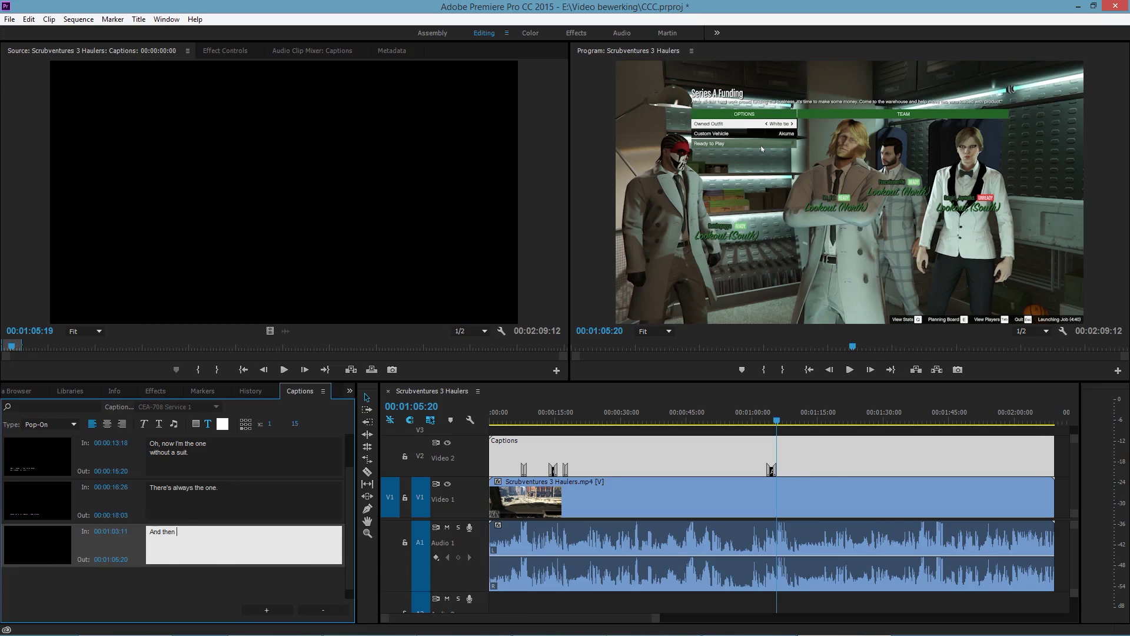
type(" you search through your inventory")
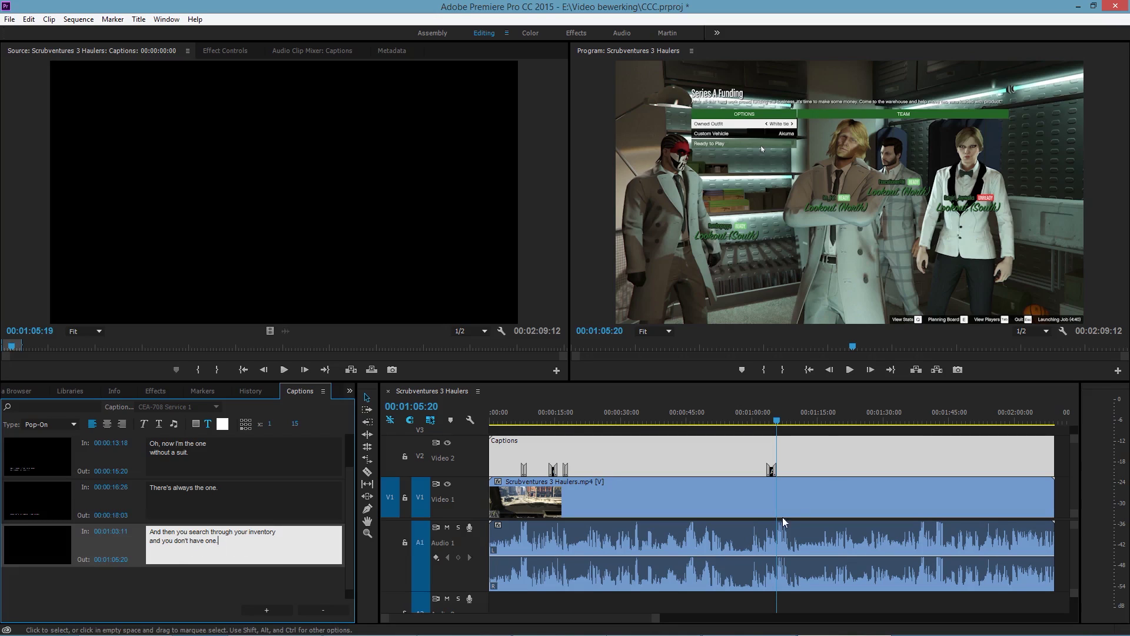
left_click(779, 425)
left_click_drag(780, 425, 766, 429)
key("space")
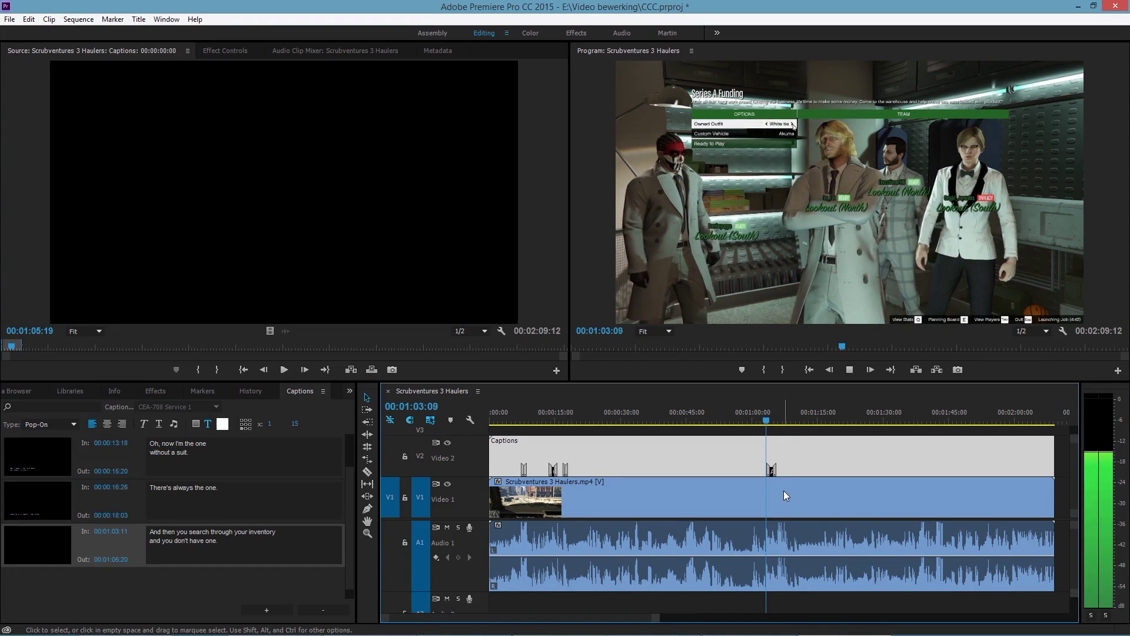
key("space")
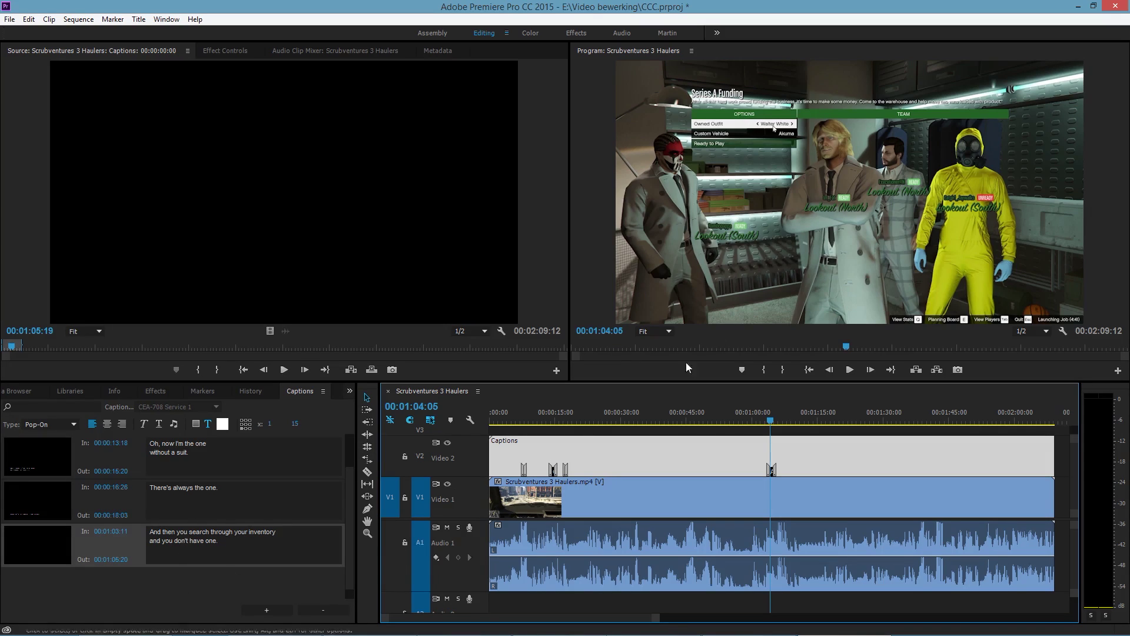
Step: Set the Program monitor's caption display to CEA-708 Service 1 and replay from 00:01:02:25
left_click(983, 317)
left_click(1063, 331)
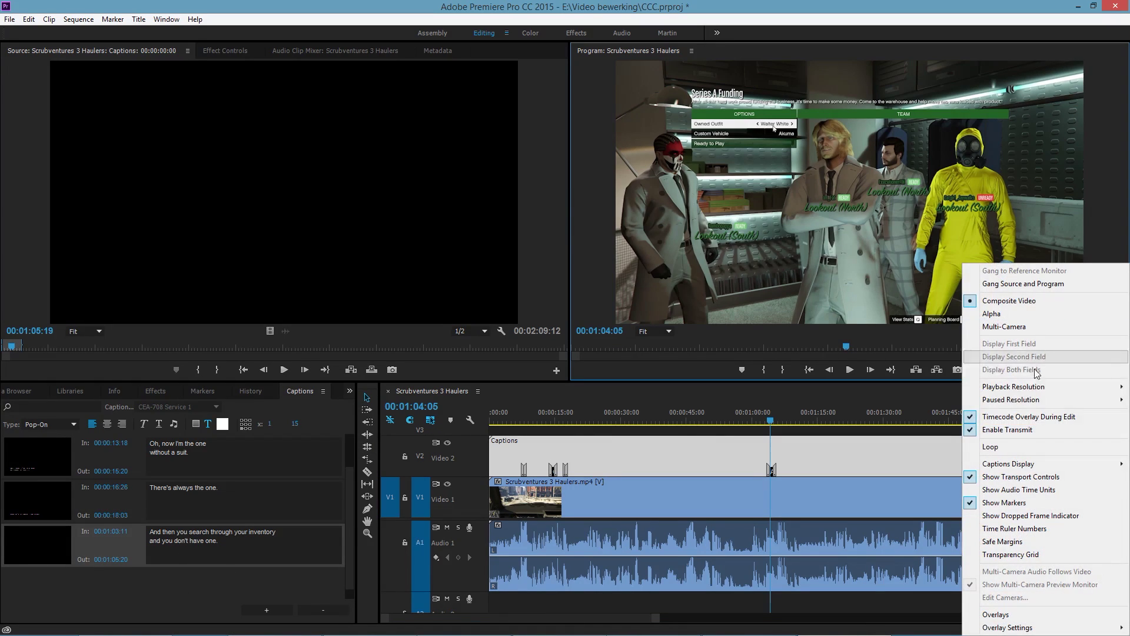
mouse_move(1012, 464)
left_click(918, 476)
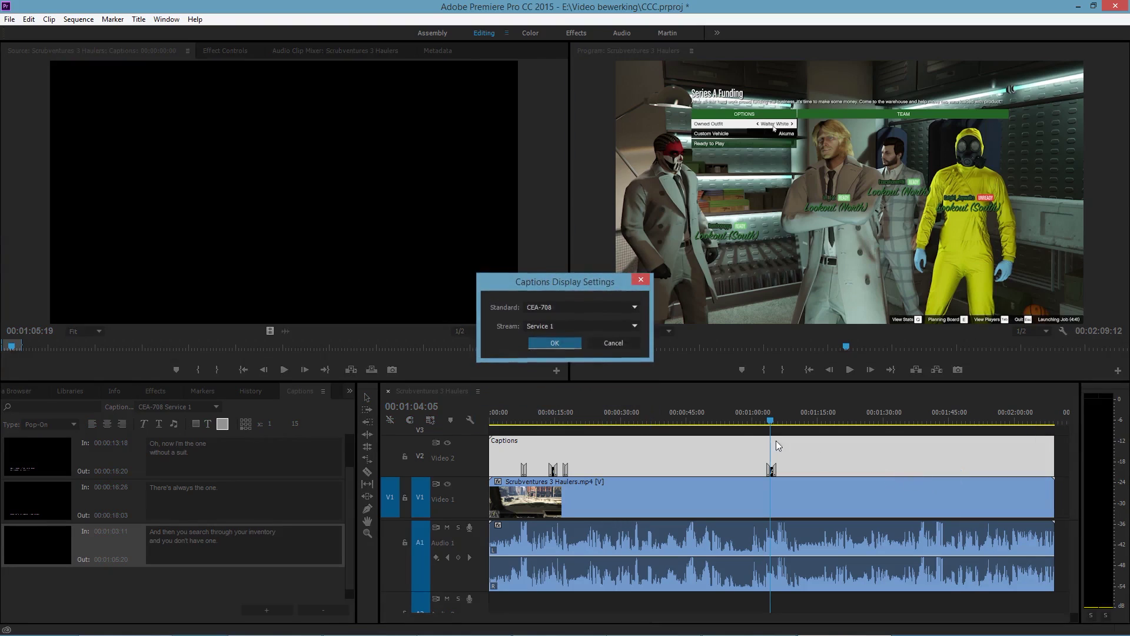
left_click(556, 342)
left_click(764, 421)
key("space")
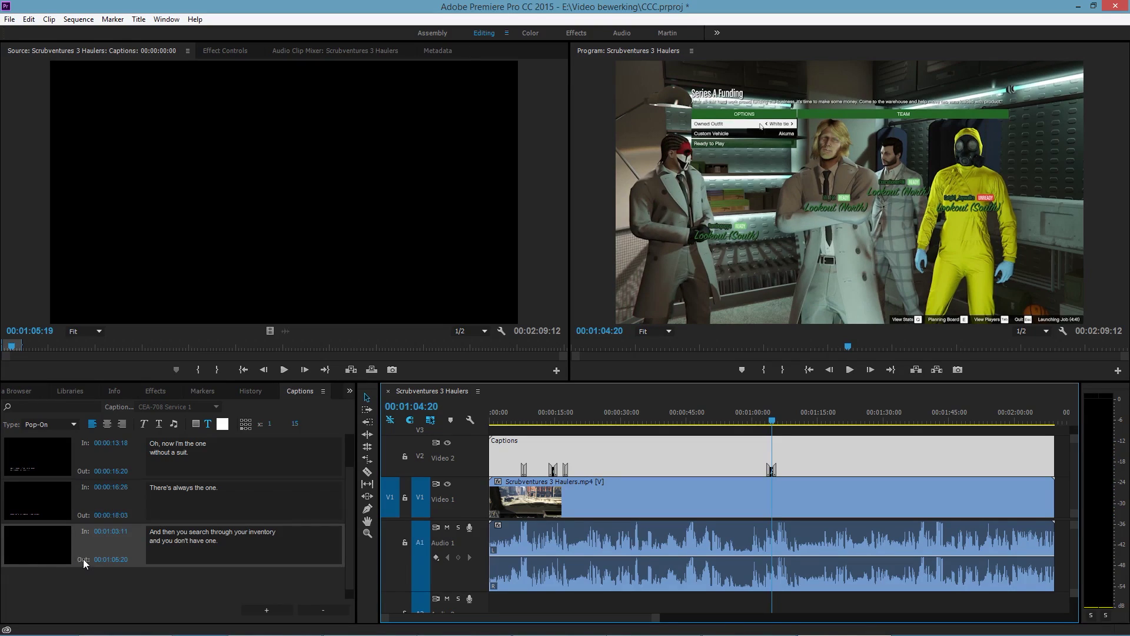
Step: Add a fifth empty caption starting at 00:00:29:04, then move the playhead to 00:00:32:05
left_click(209, 558)
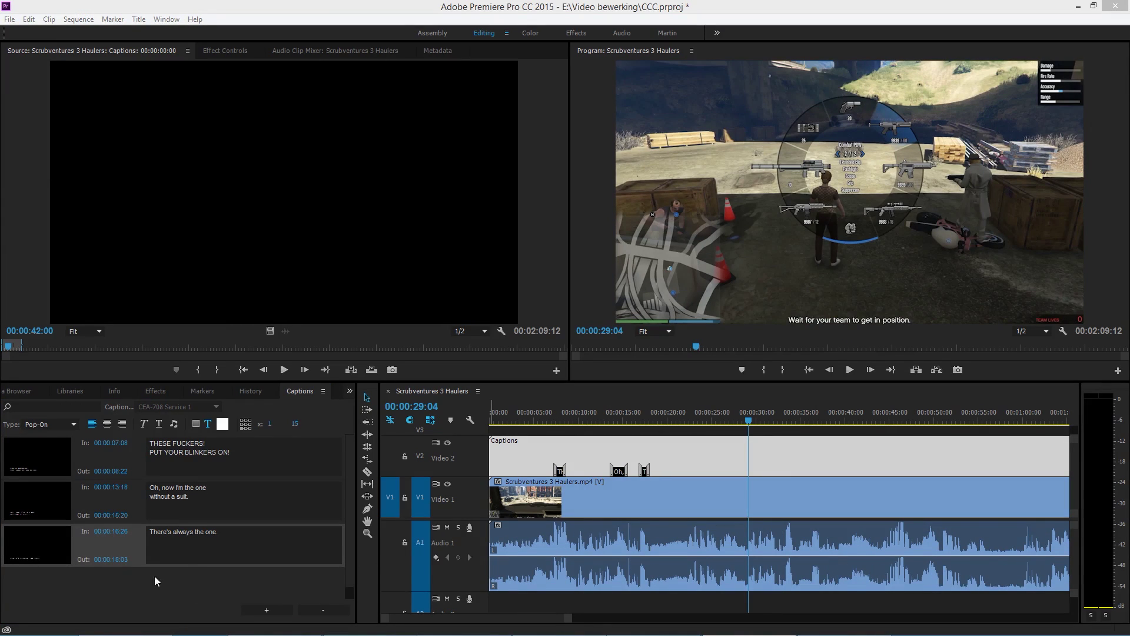
left_click(271, 611)
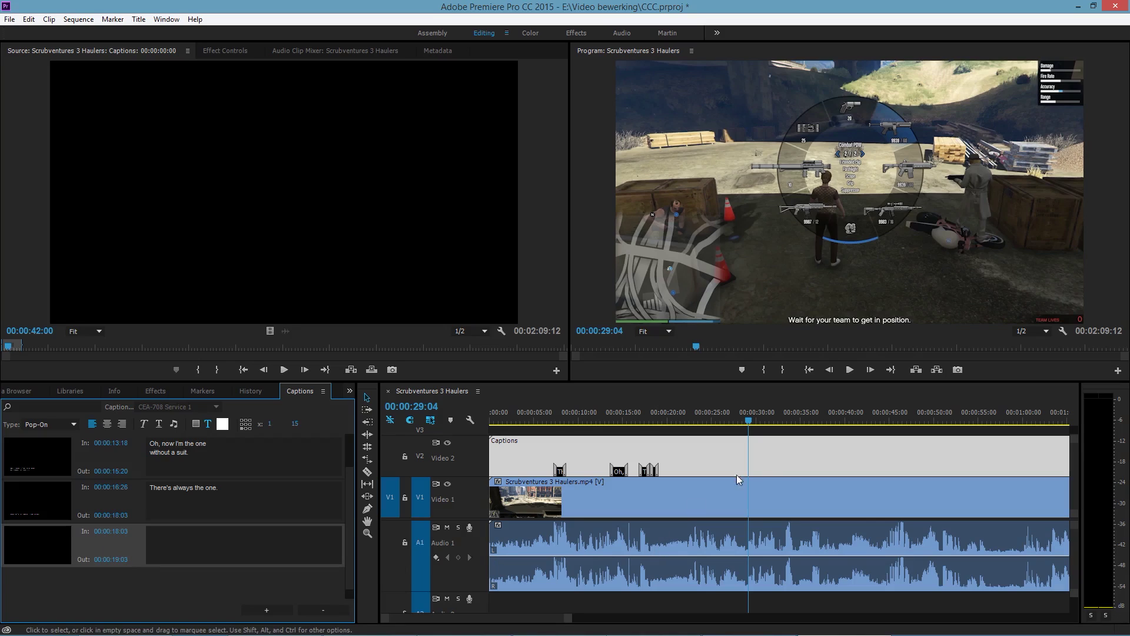
left_click(116, 530)
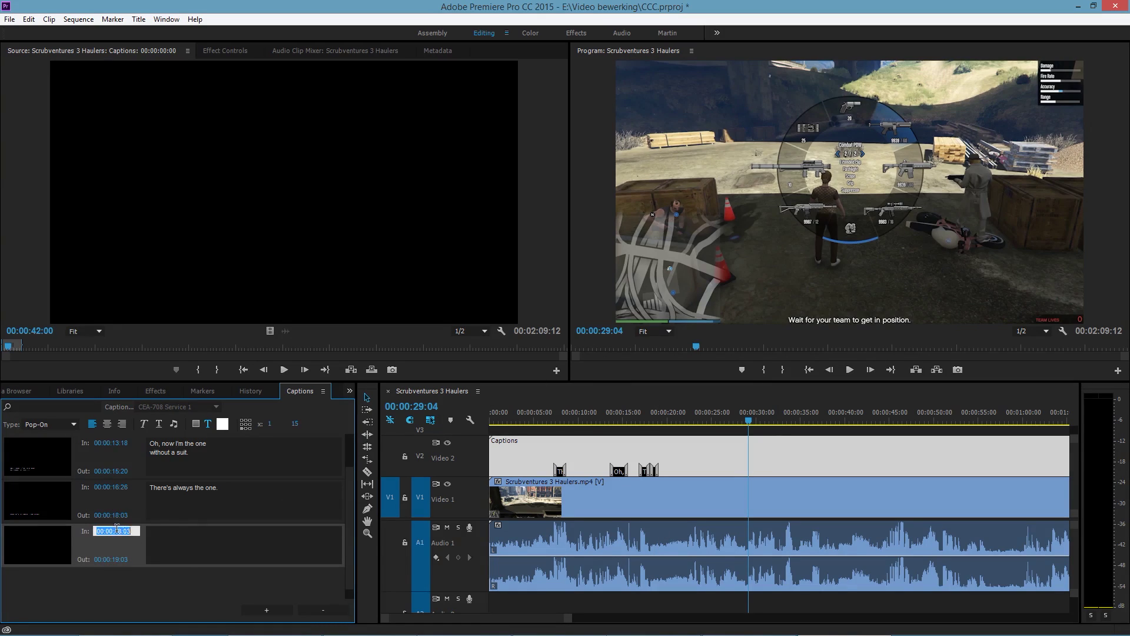
type("28:0904")
key("Return")
left_click_drag(107, 559, 109, 560)
left_click_drag(749, 424, 775, 429)
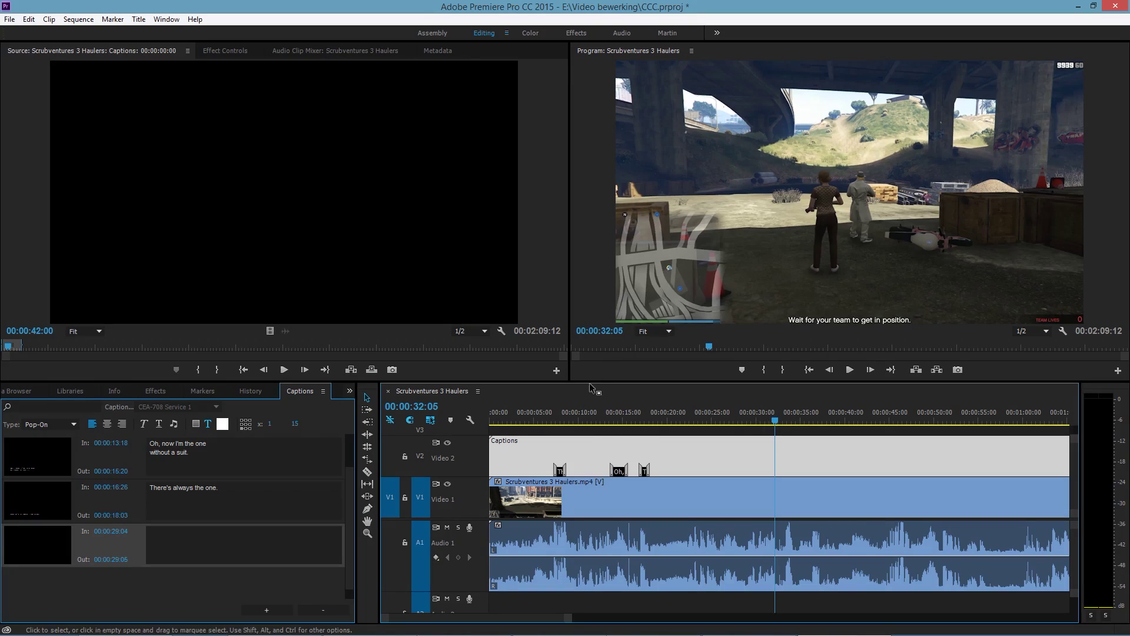
Step: End the fifth caption at 00:00:32:05, enter its text, and preview from 00:00:29:00
left_click(118, 559)
type("32:05")
key("Return")
left_click(212, 538)
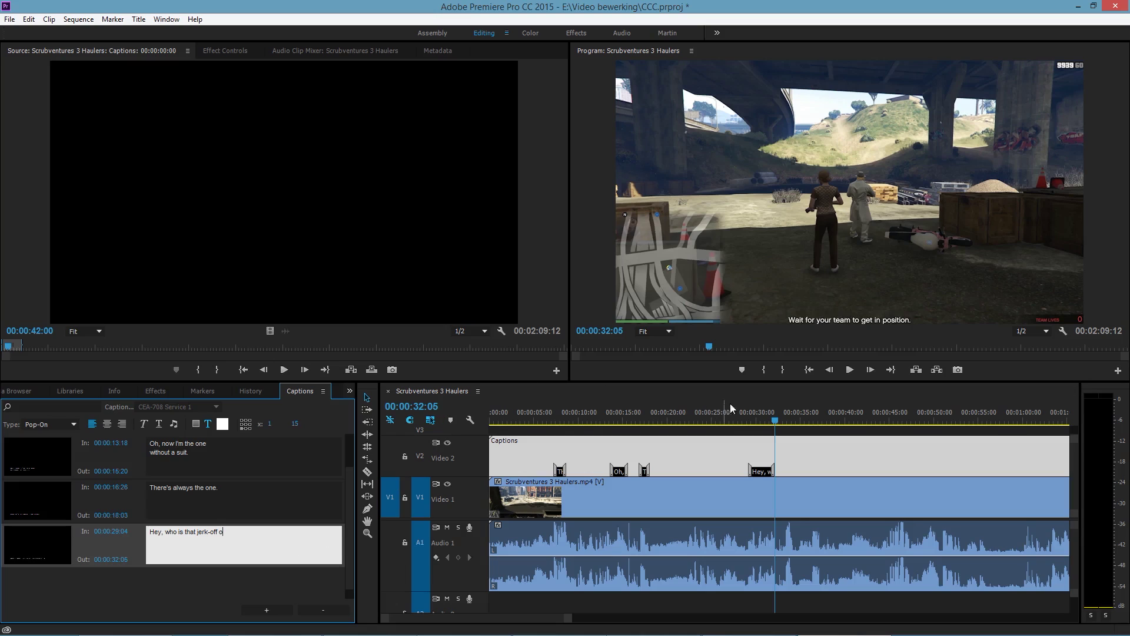
left_click(746, 421)
key("space")
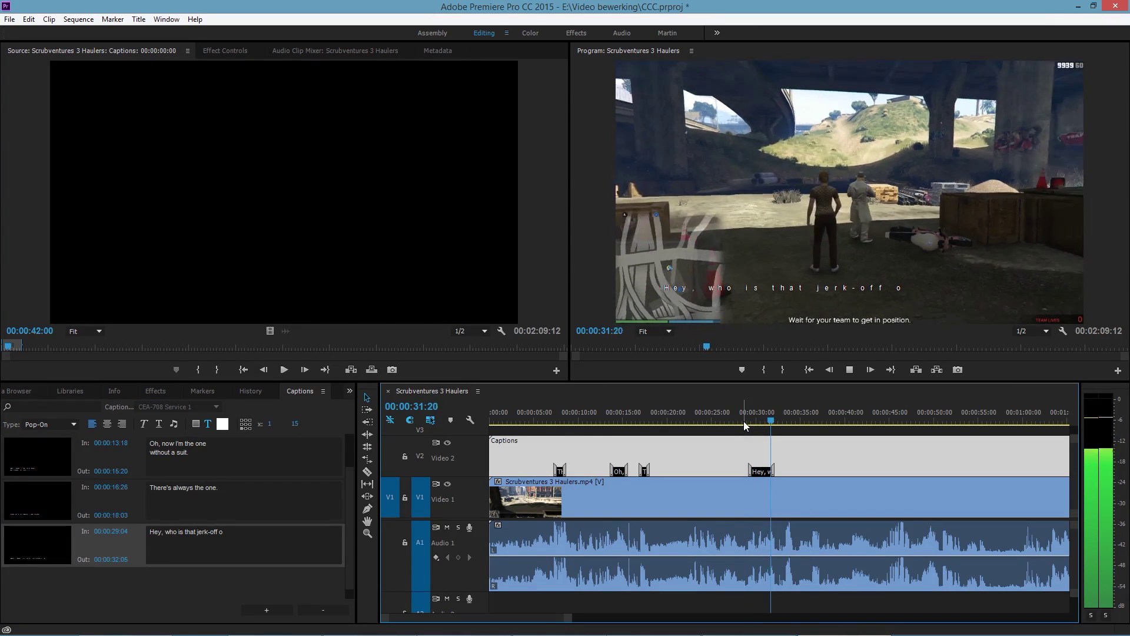
key("space")
Step: Fix the opening words so it reads "Who is that jerk-off way the hell over there?"
left_click_drag(168, 539, 149, 533)
type("W")
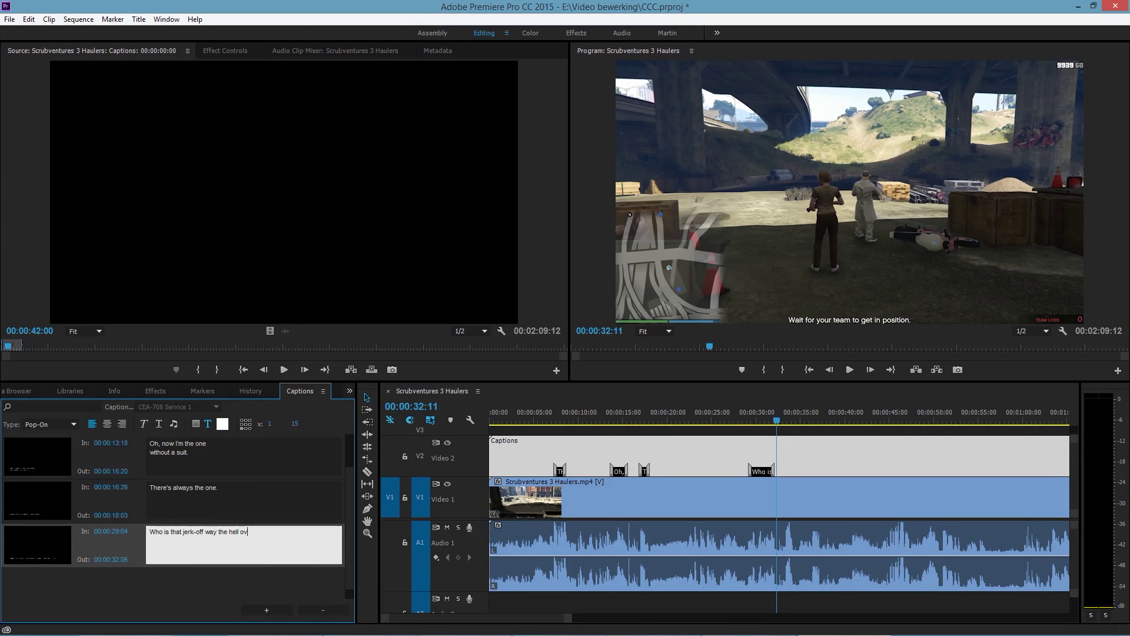
type("e?")
left_click(122, 578)
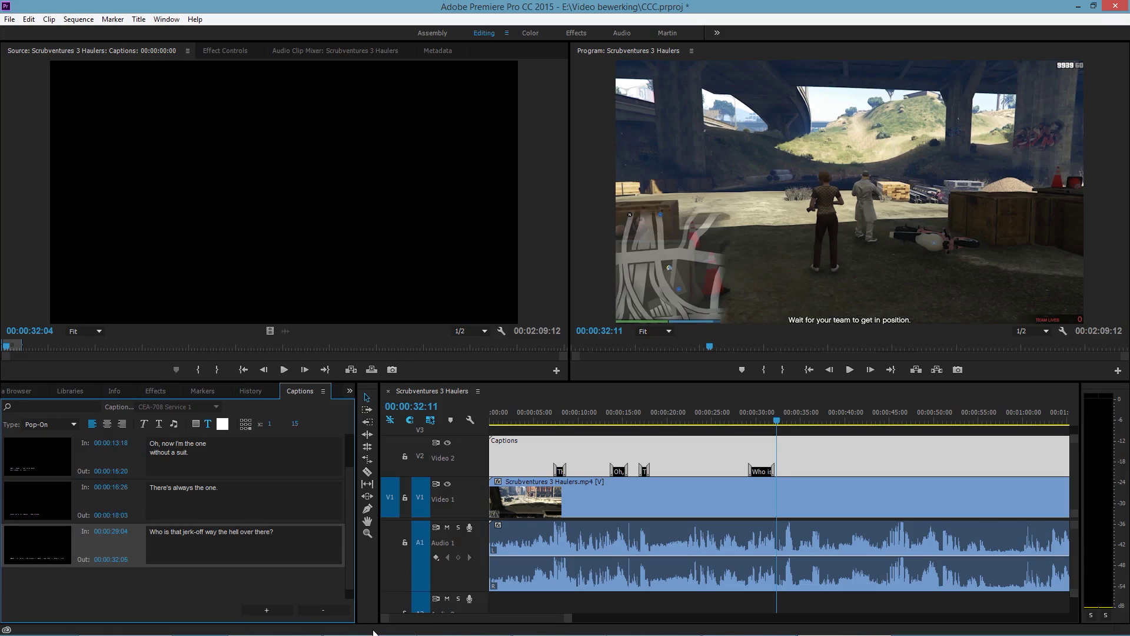
Step: Find where the line begins, set the caption's start to 00:00:30:07, and replay it
left_click_drag(777, 421, 749, 432)
key("space")
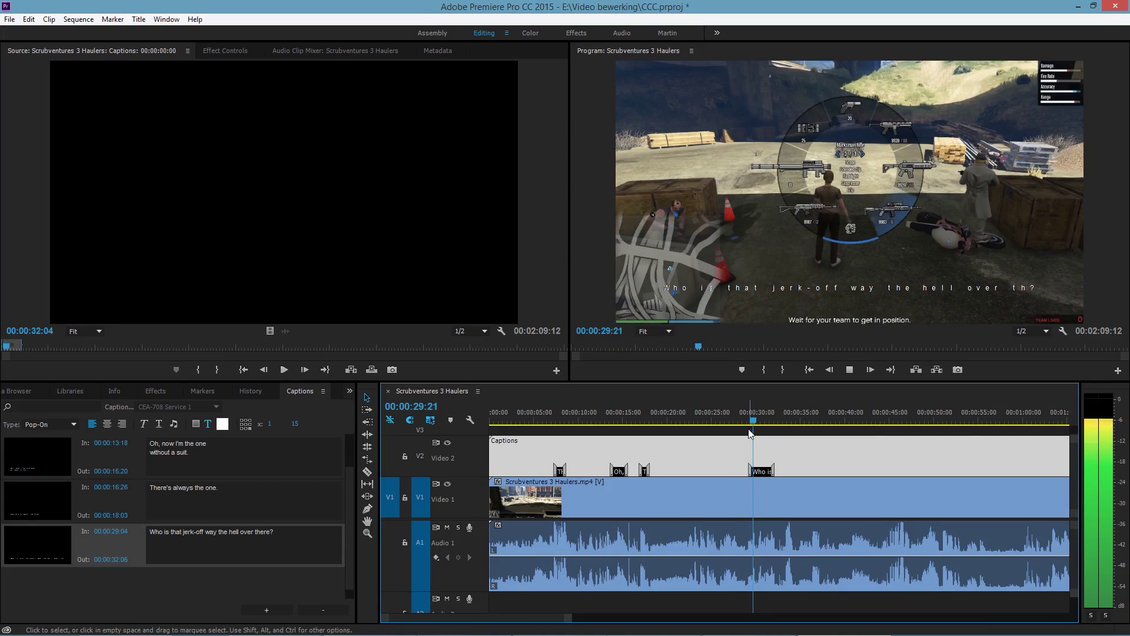
left_click(758, 422)
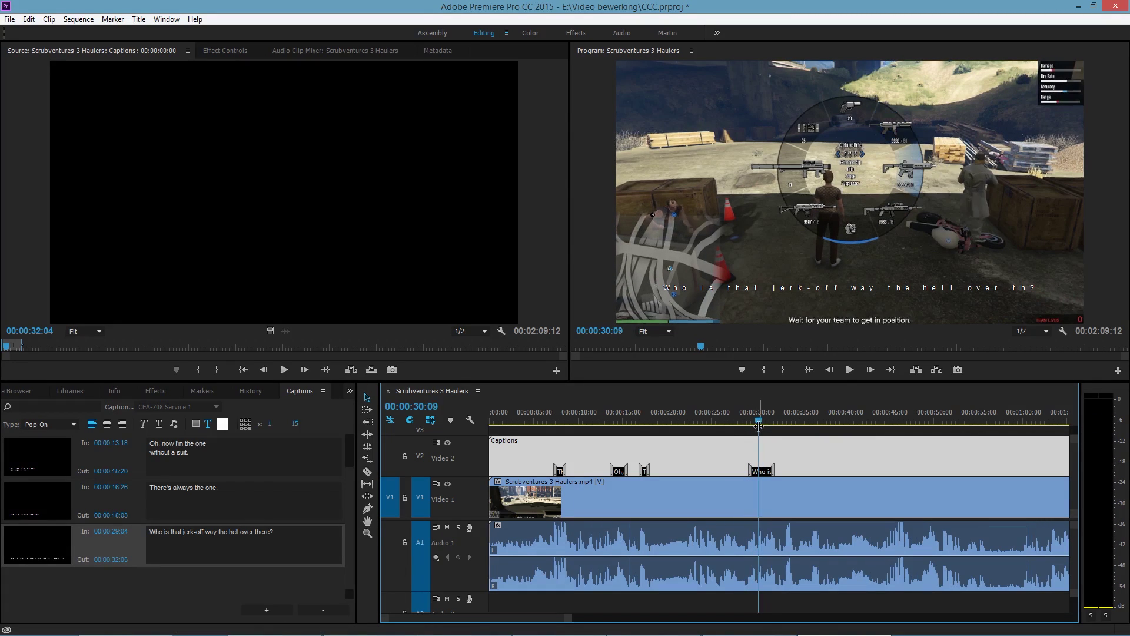
key("Right")
key("Right")
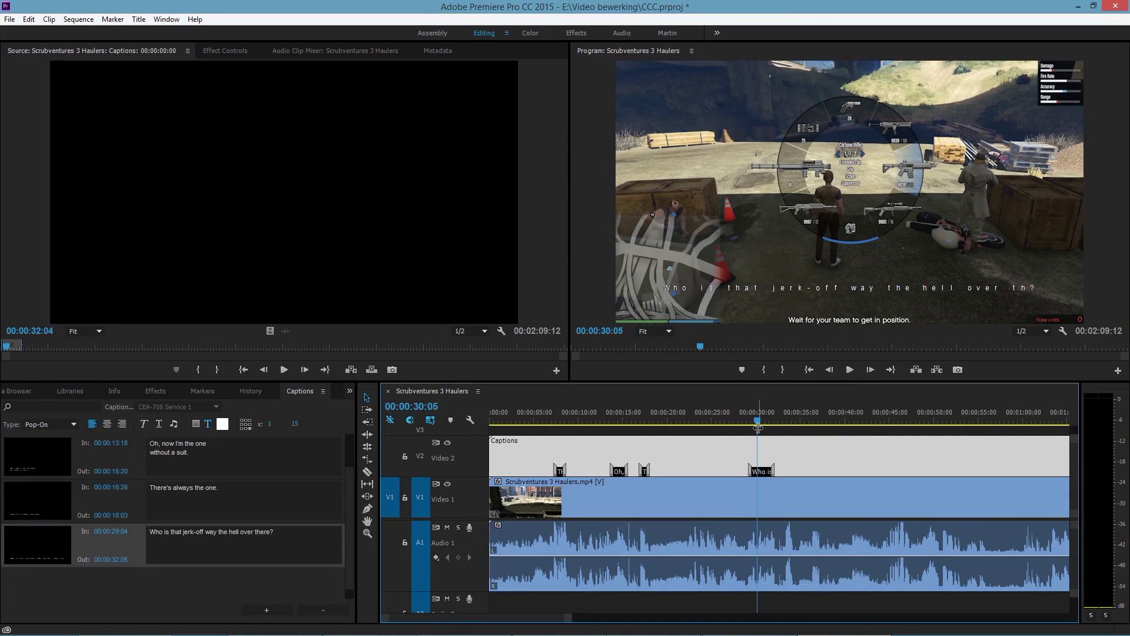
left_click(113, 531)
type("30:07")
key("Return")
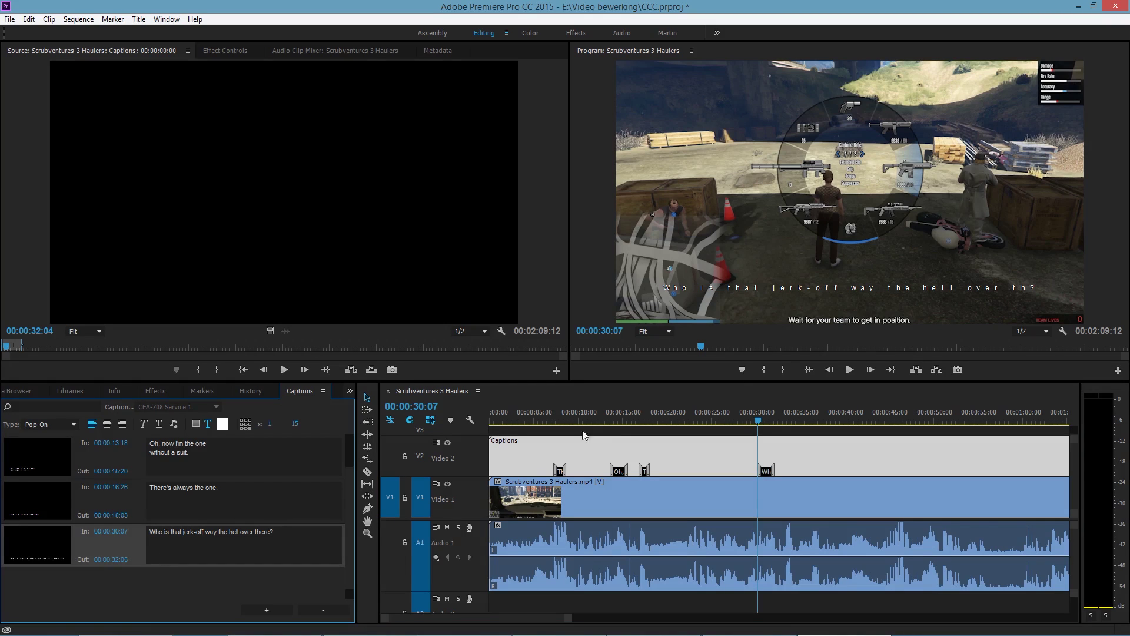
left_click(759, 426)
key("space")
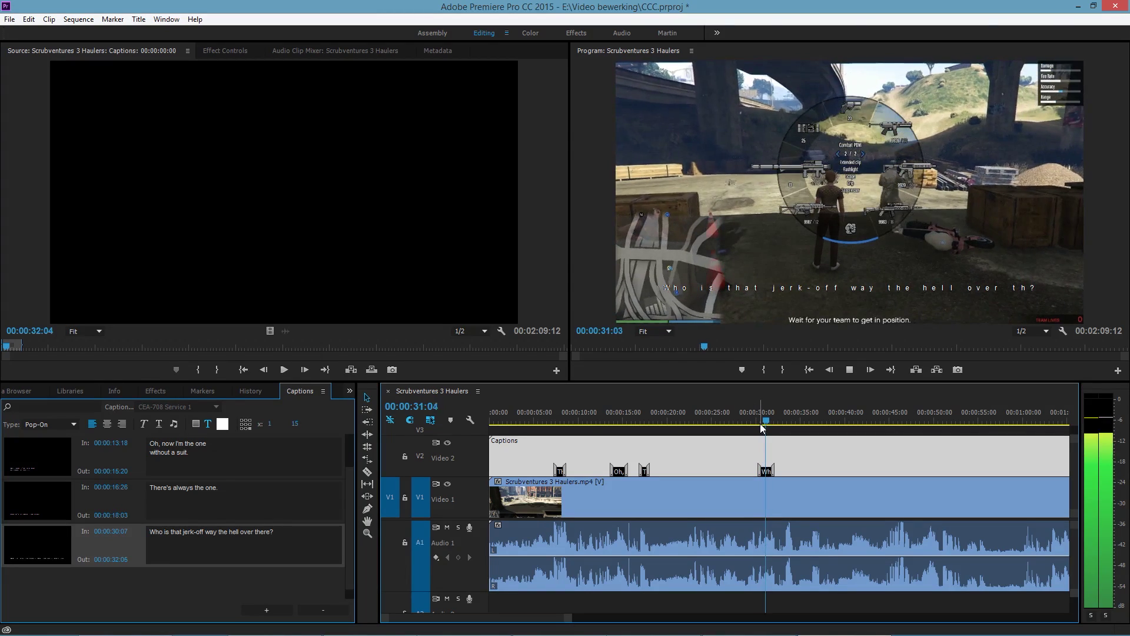
key("space")
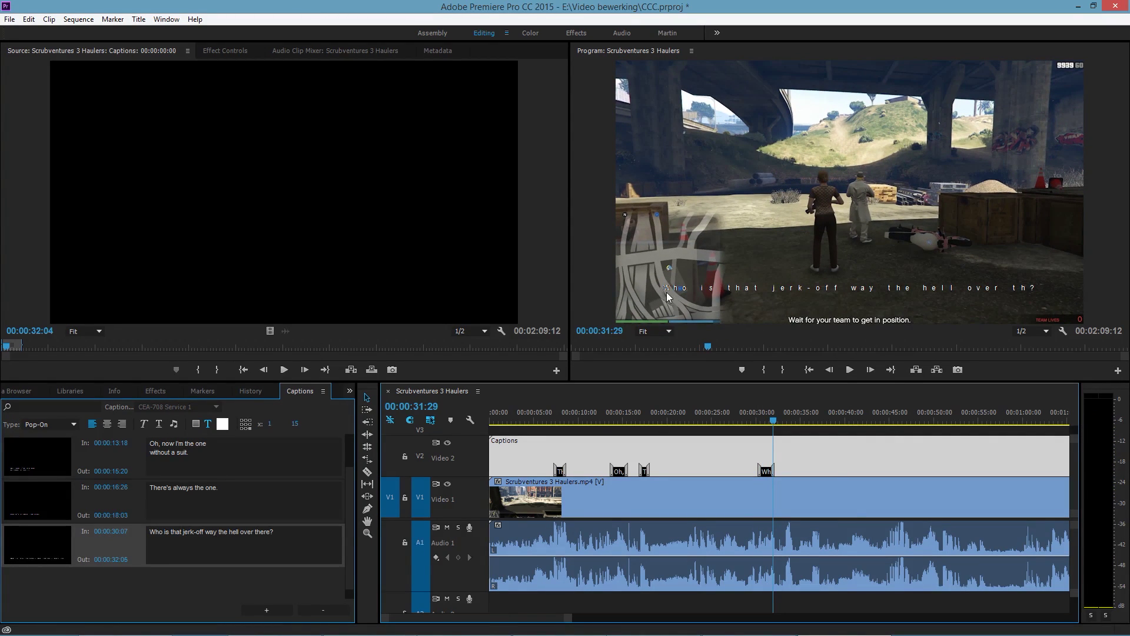
Step: Keep the caption type as Pop-On
left_click(50, 424)
left_click(56, 434)
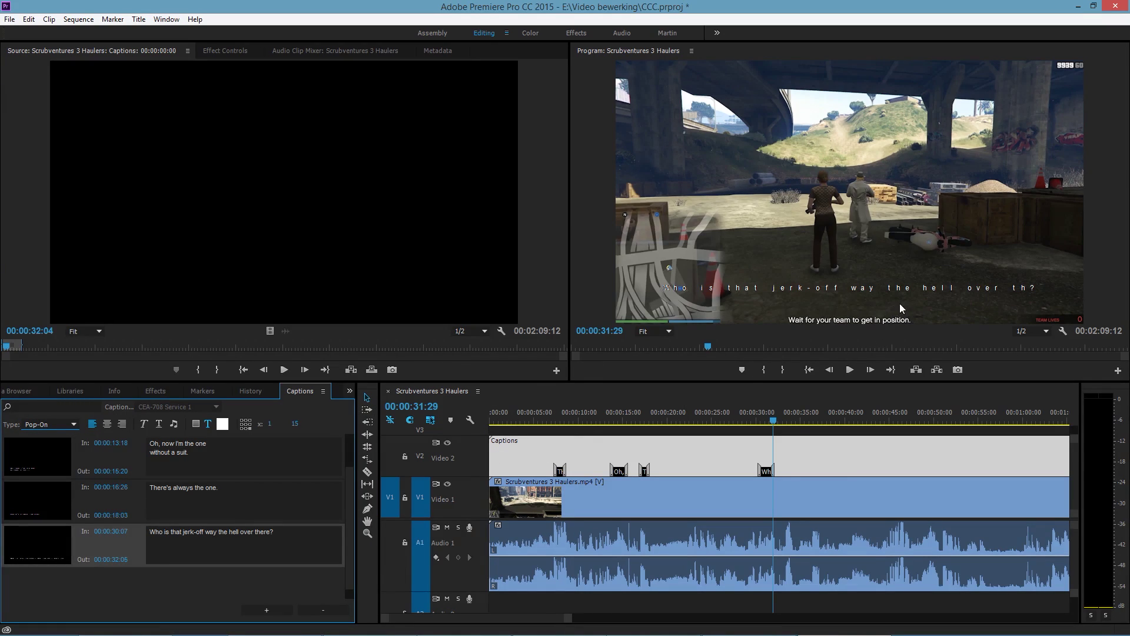
left_click(222, 534)
Step: Break the caption onto two lines before "the hell", then play the later part to 00:01:27:16
key("Return")
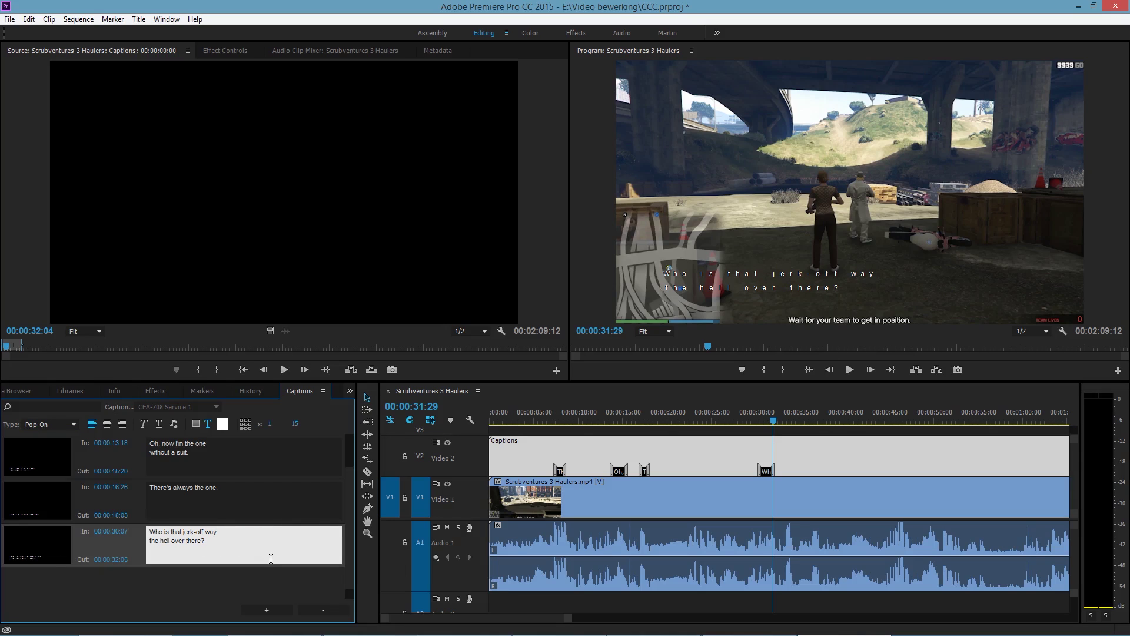
left_click(251, 570)
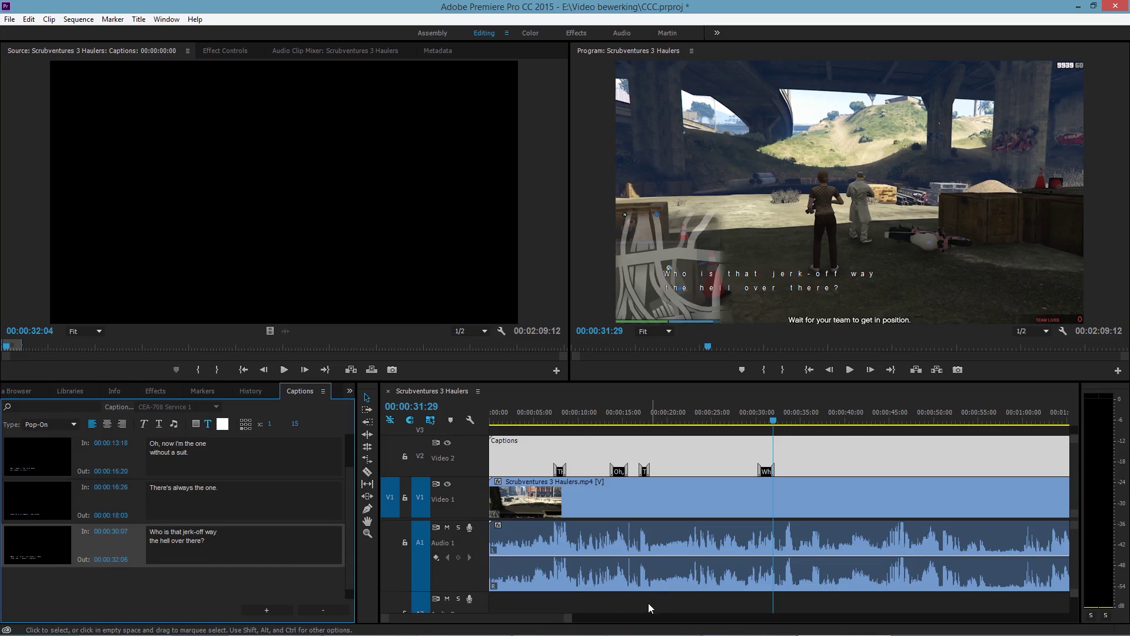
left_click_drag(551, 617, 591, 625)
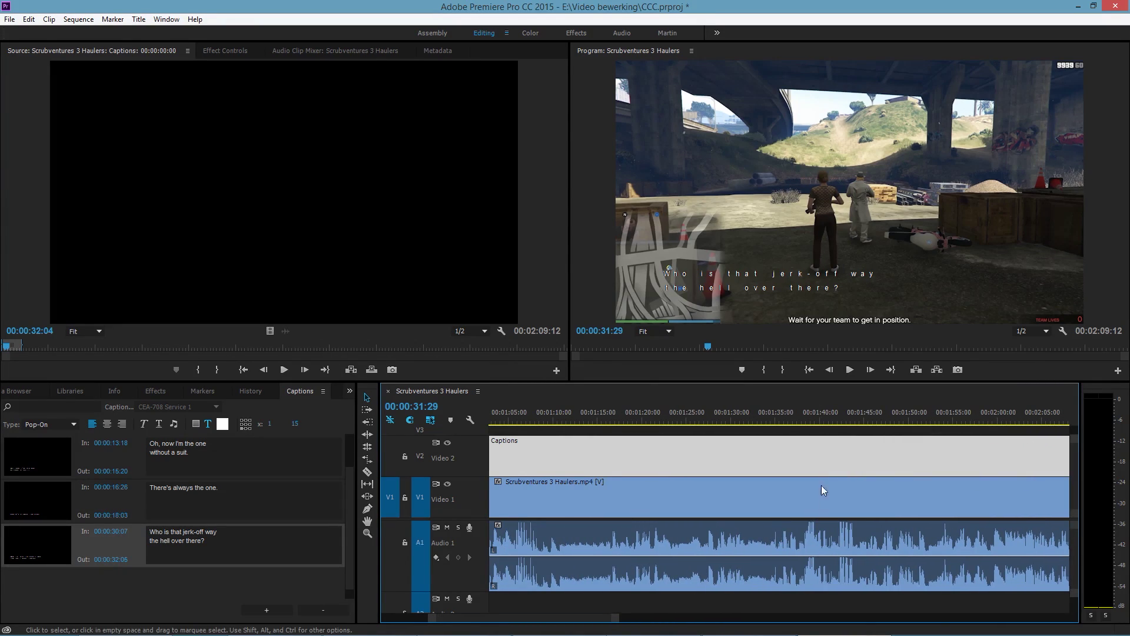
left_click_drag(794, 422, 711, 560)
key("space")
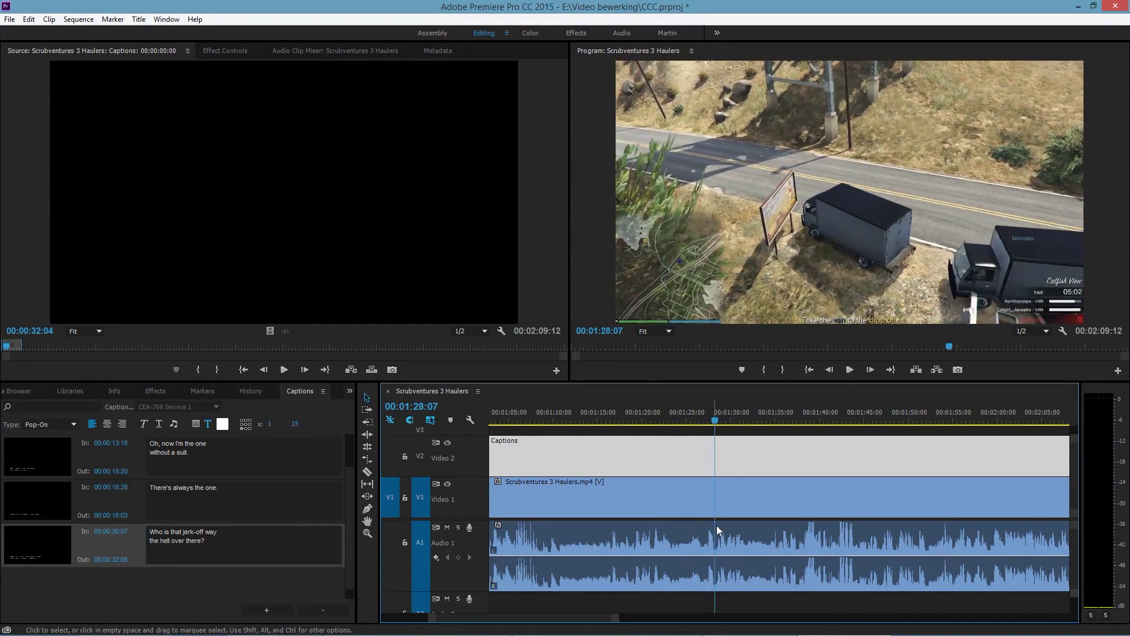
key("space")
Step: Add a new caption timed from 00:01:27:16 to 00:01:28:06
left_click(286, 608)
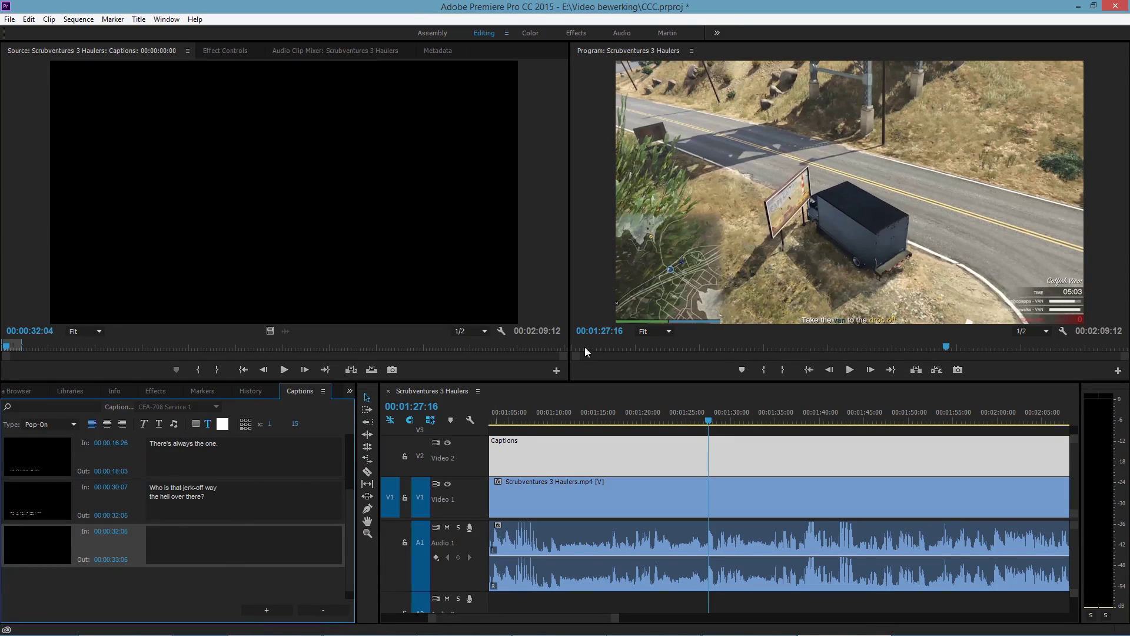
left_click(113, 531)
type("1:27:16")
key("Return")
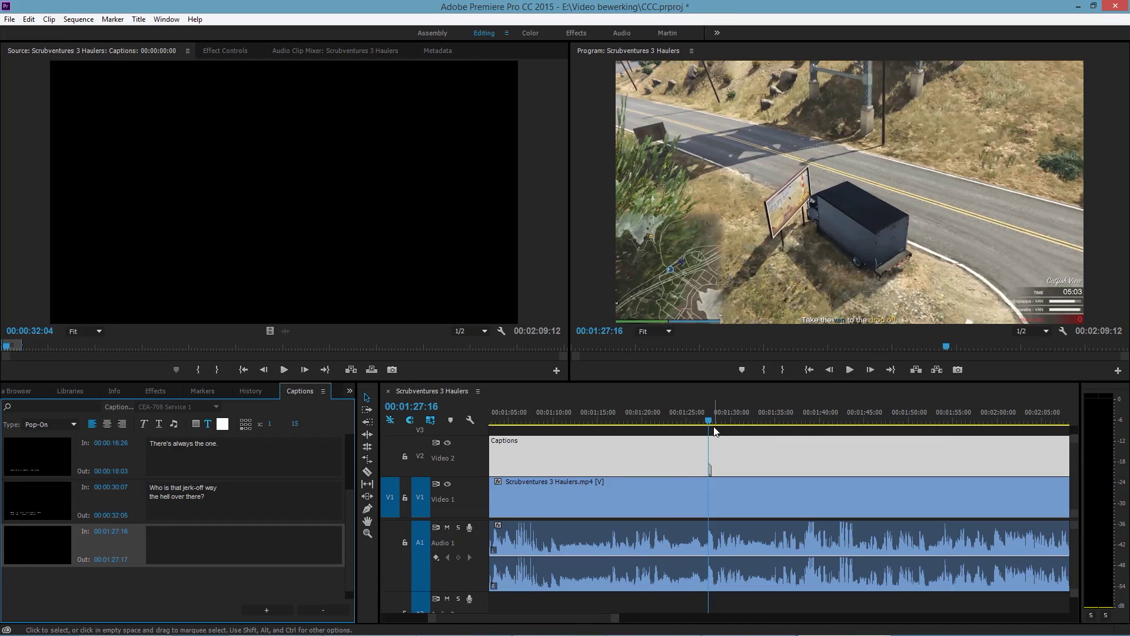
key("space")
key("space")
left_click(116, 560)
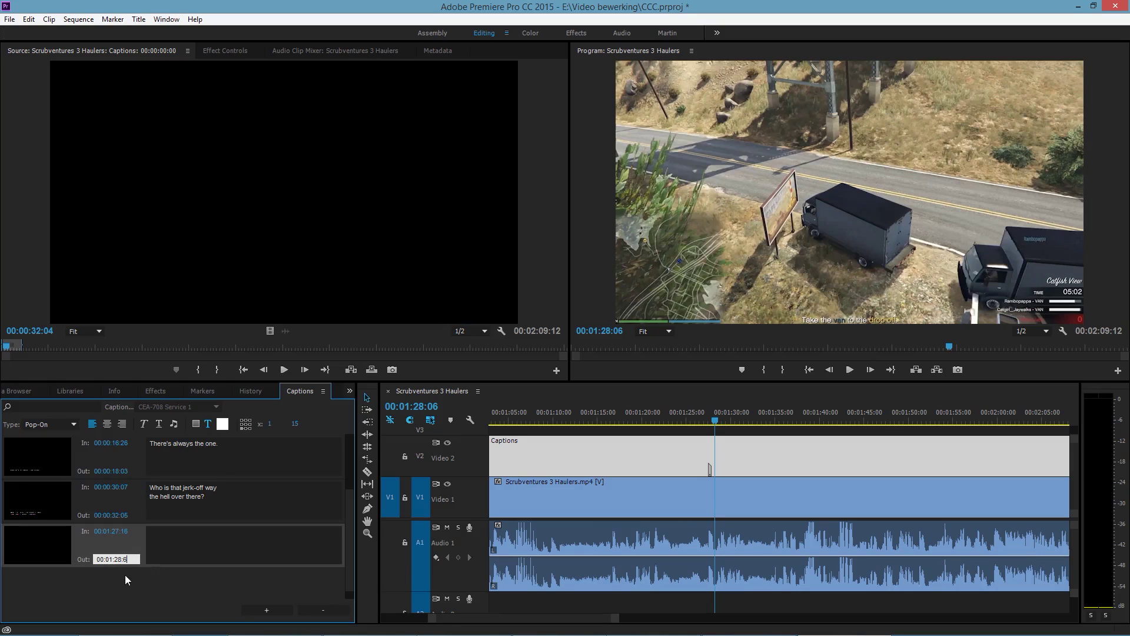
key("Return")
Step: Enter 'Aaah!' as the caption text and rewind to 00:01:27:12 to preview it
left_click(218, 544)
type("Aaah!")
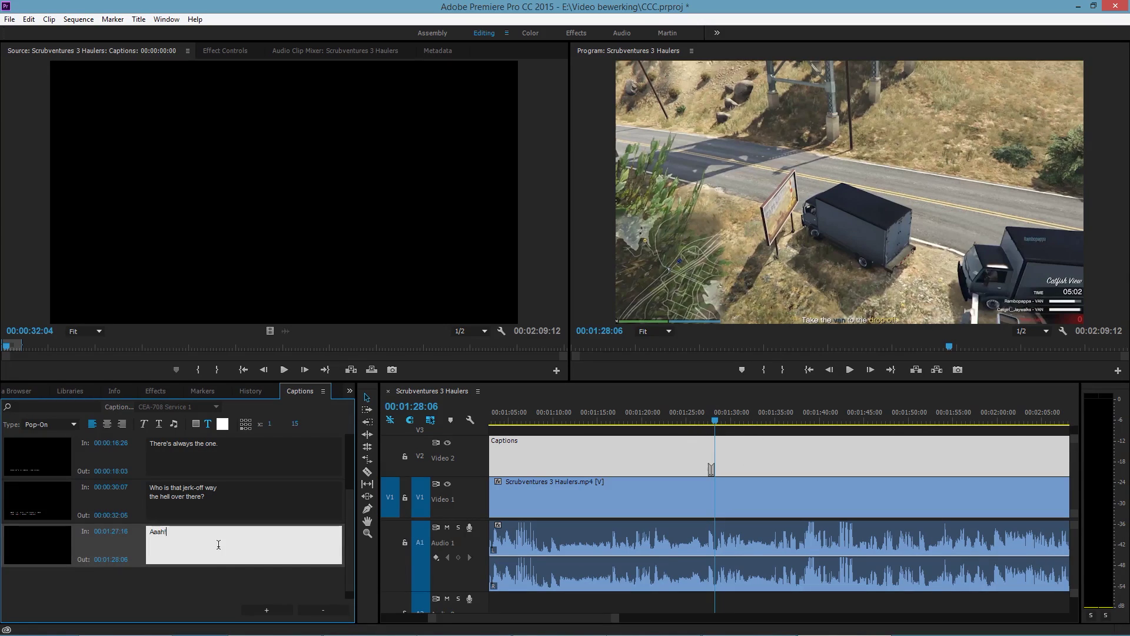
left_click(167, 585)
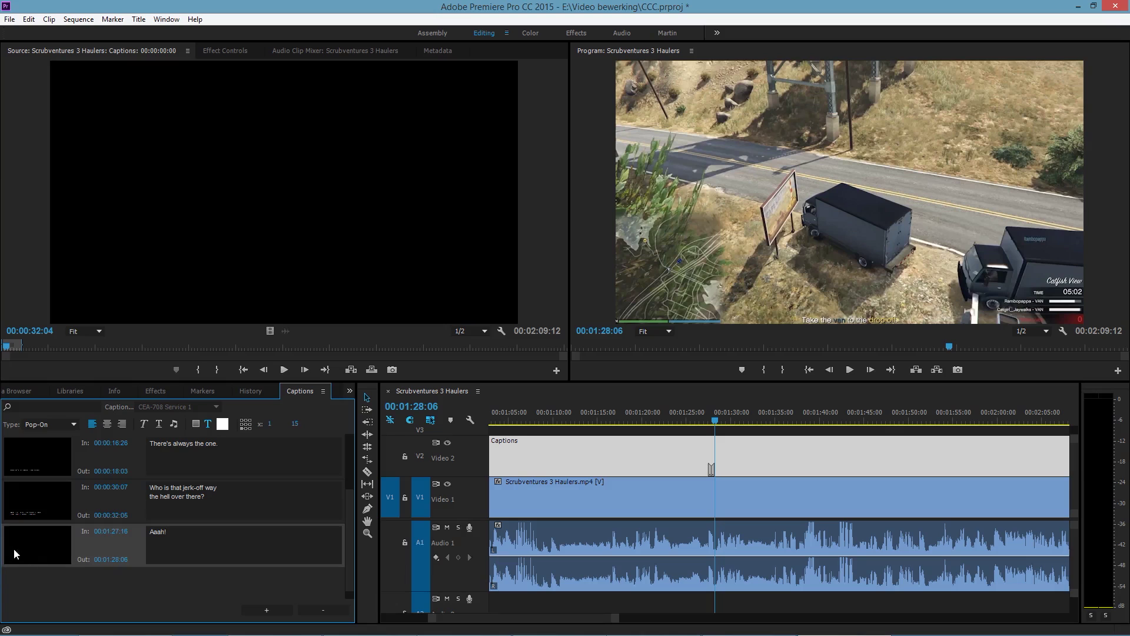
left_click_drag(714, 421, 711, 425)
left_click(154, 589)
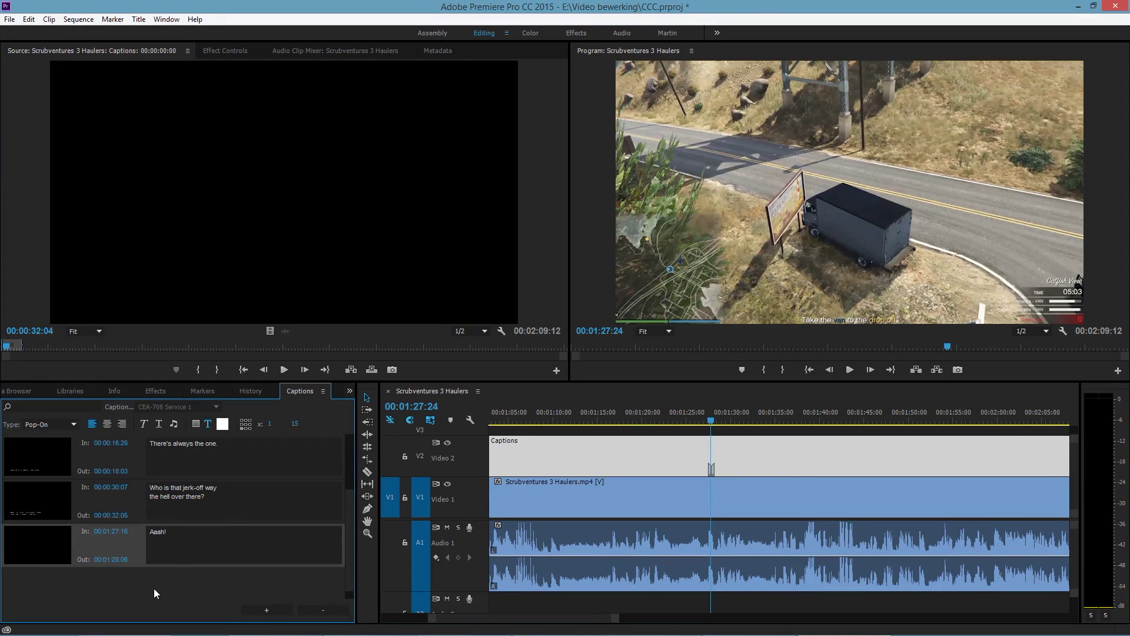
Step: Play the sequence around 00:01:27 twice to preview the Aaah! caption
left_click(71, 424)
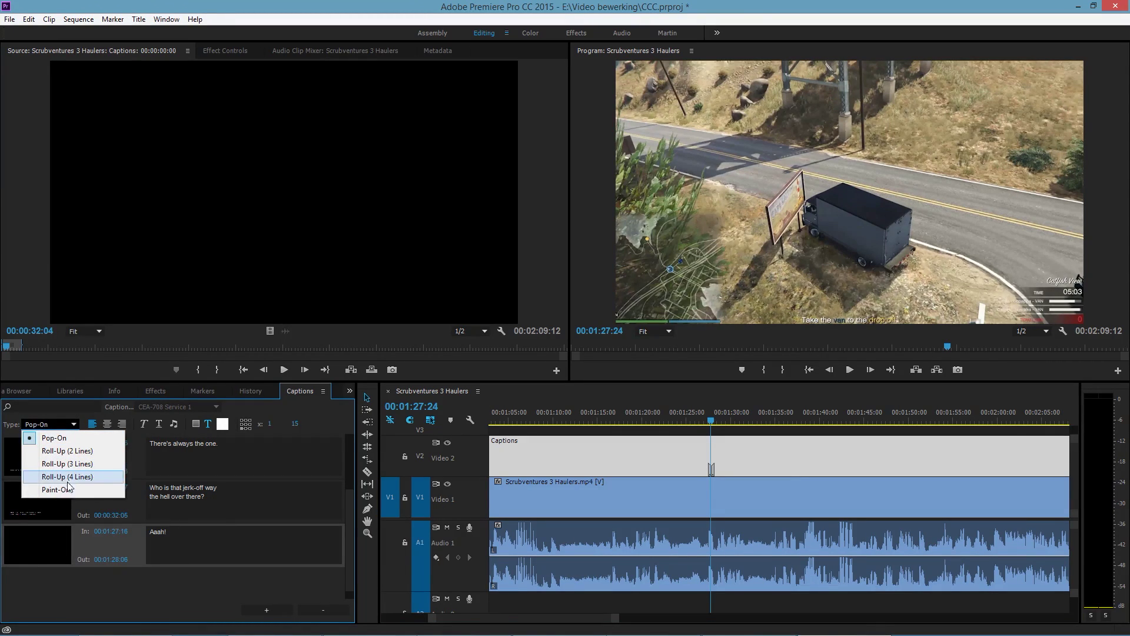
left_click(73, 555)
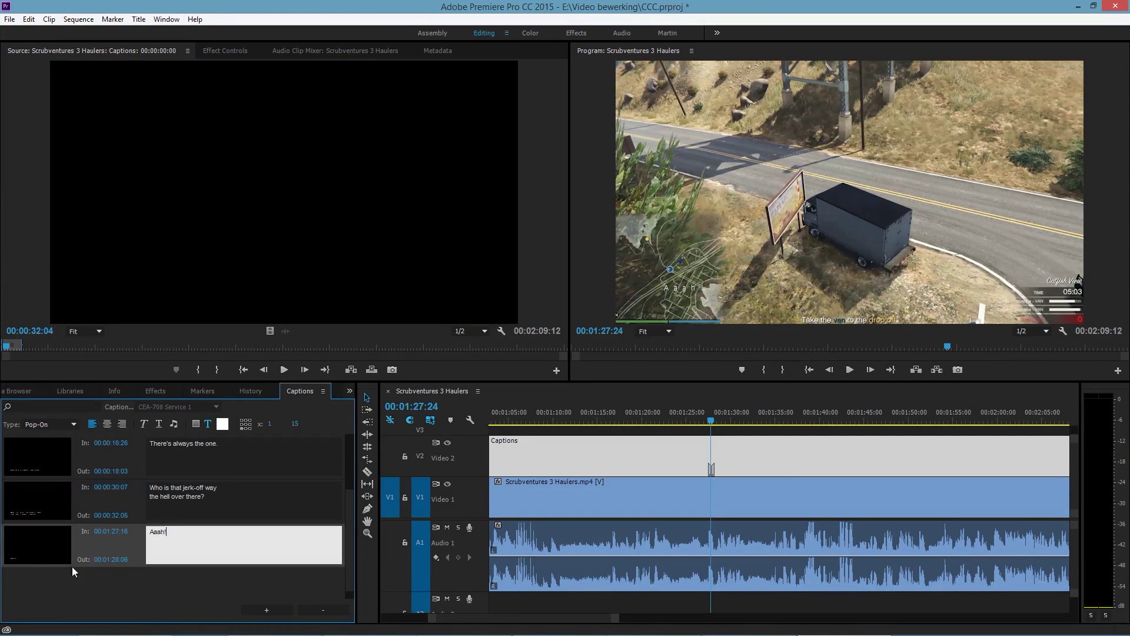
left_click(709, 423)
left_click_drag(710, 423, 699, 421)
key("space")
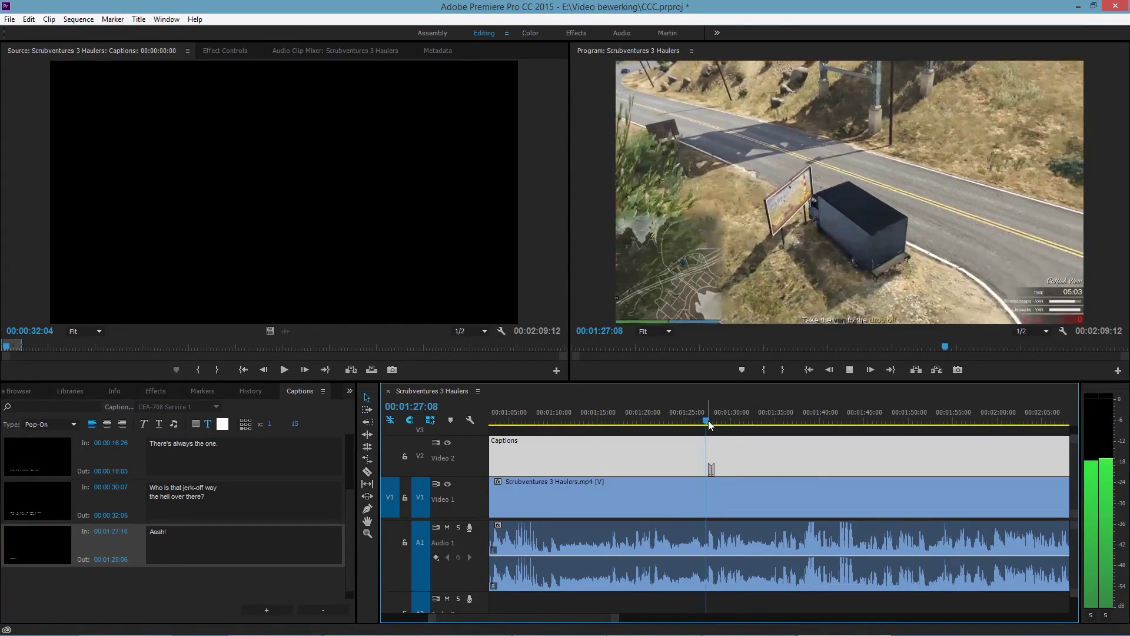
key("space")
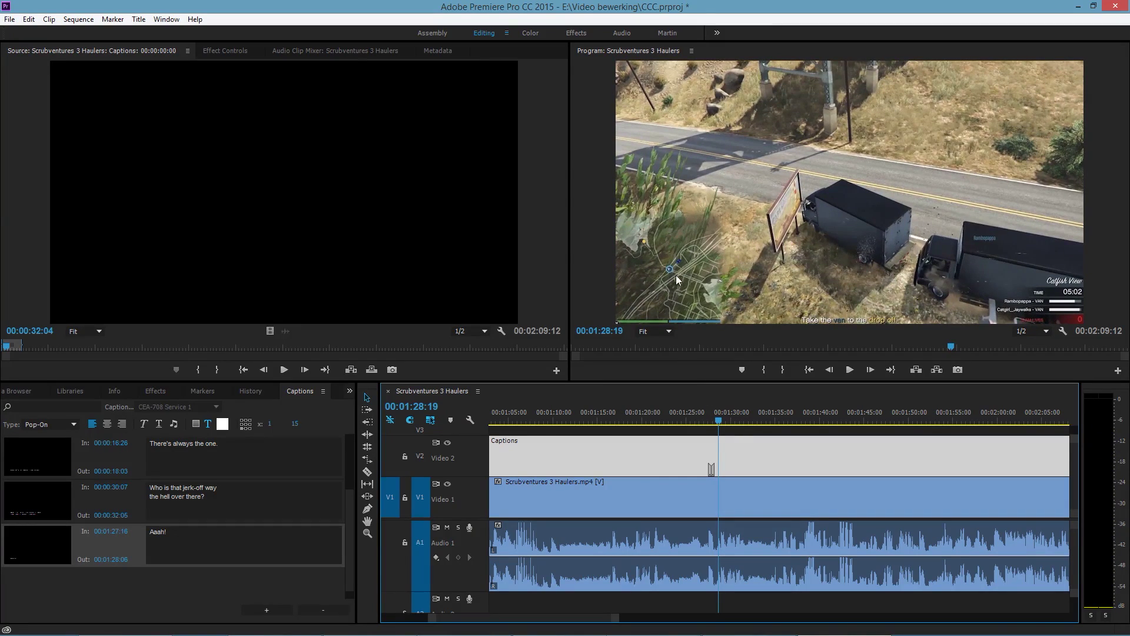
left_click(708, 419)
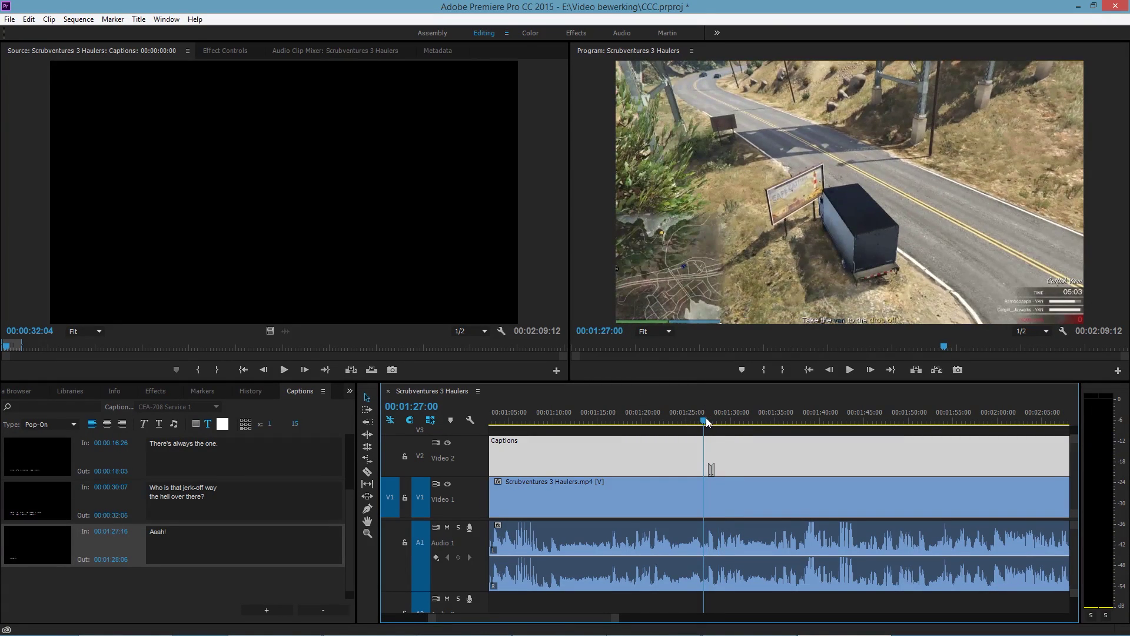
key("space")
key("space")
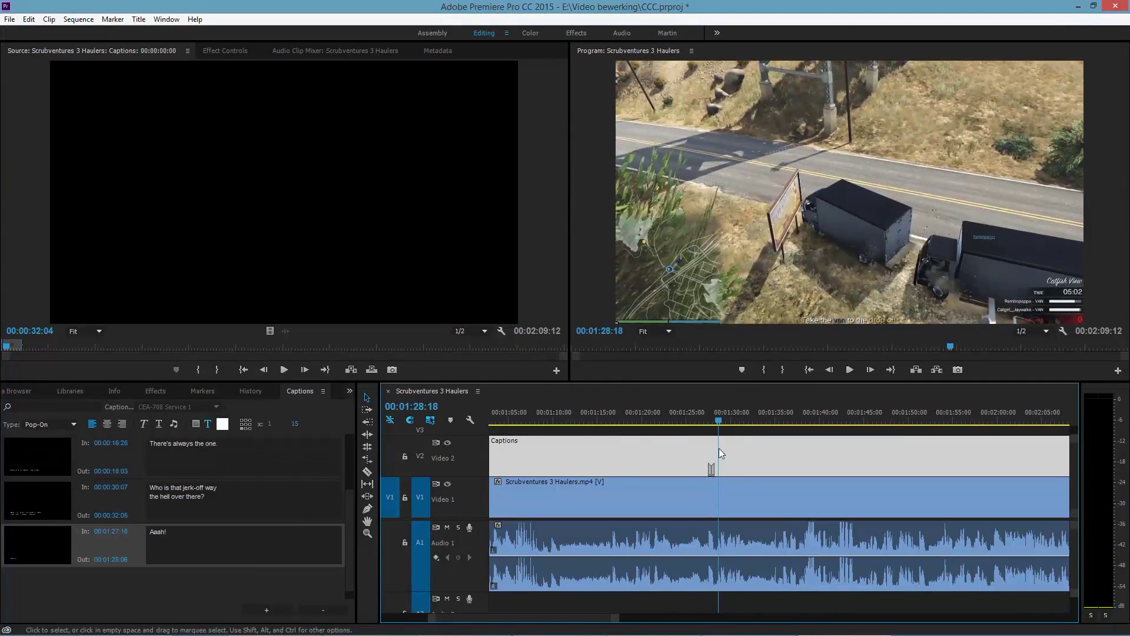
left_click(123, 547)
Step: Change the Aaah! caption's type from Pop-On to Paint-On
left_click(94, 490)
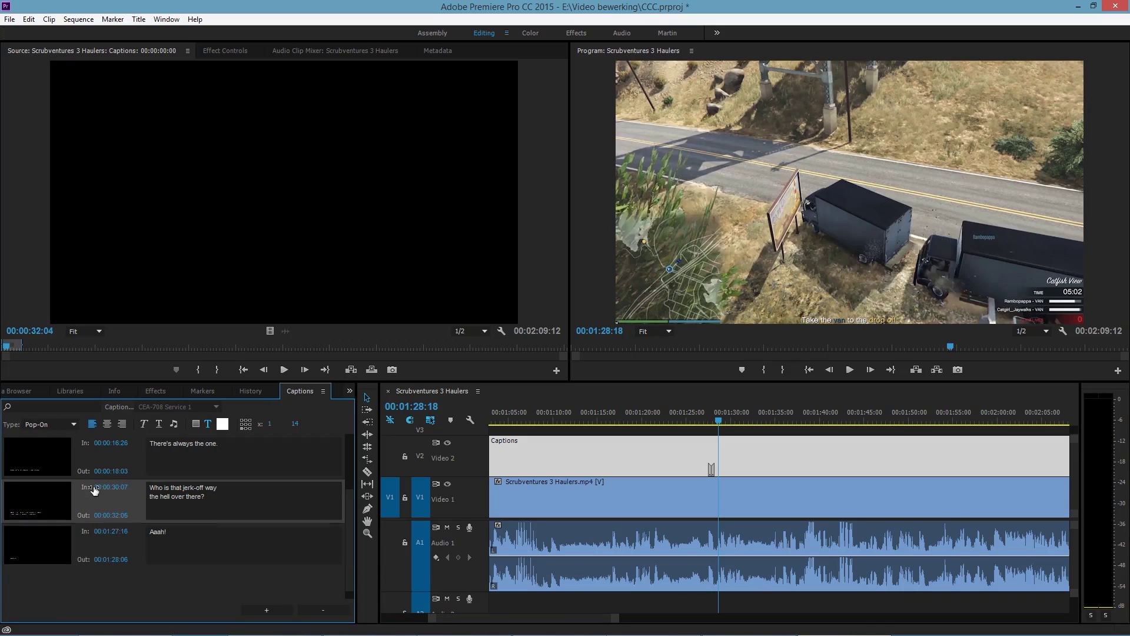
left_click(53, 425)
left_click(47, 489)
left_click(111, 548)
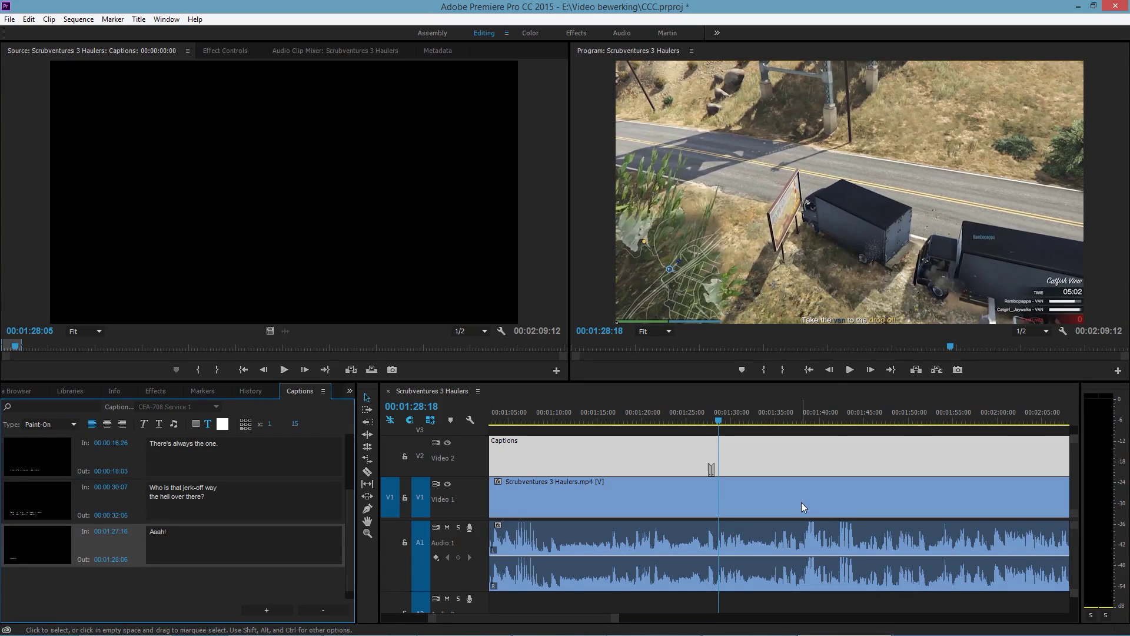
left_click(52, 425)
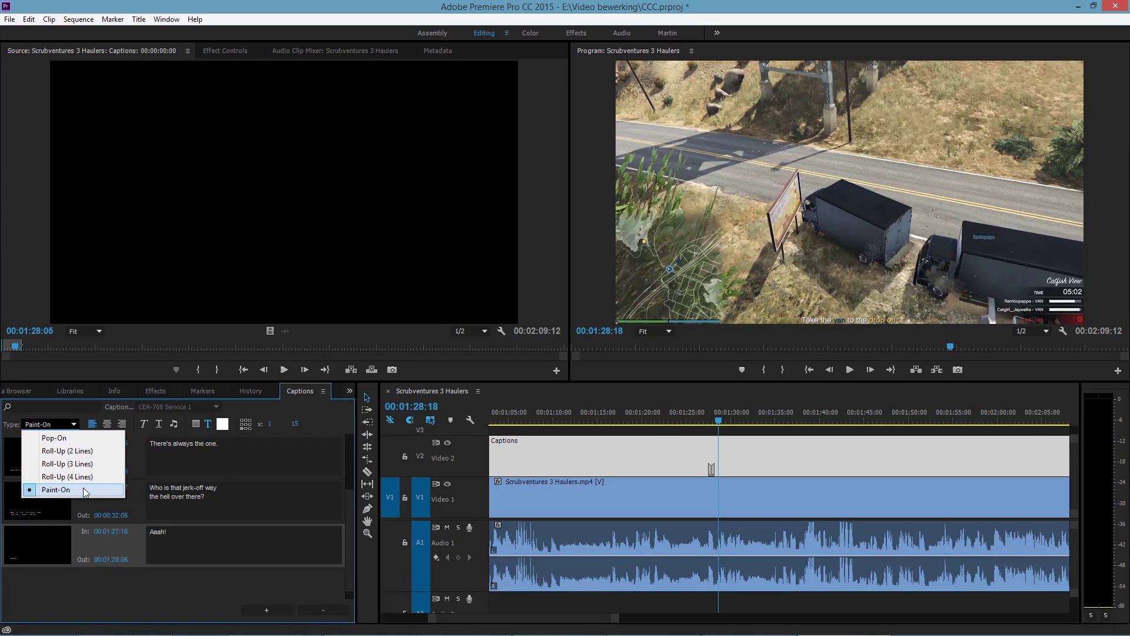
mouse_move(514, 616)
left_mouse_down()
mouse_move(449, 618)
mouse_move(538, 624)
mouse_move(469, 615)
mouse_move(529, 621)
left_mouse_up()
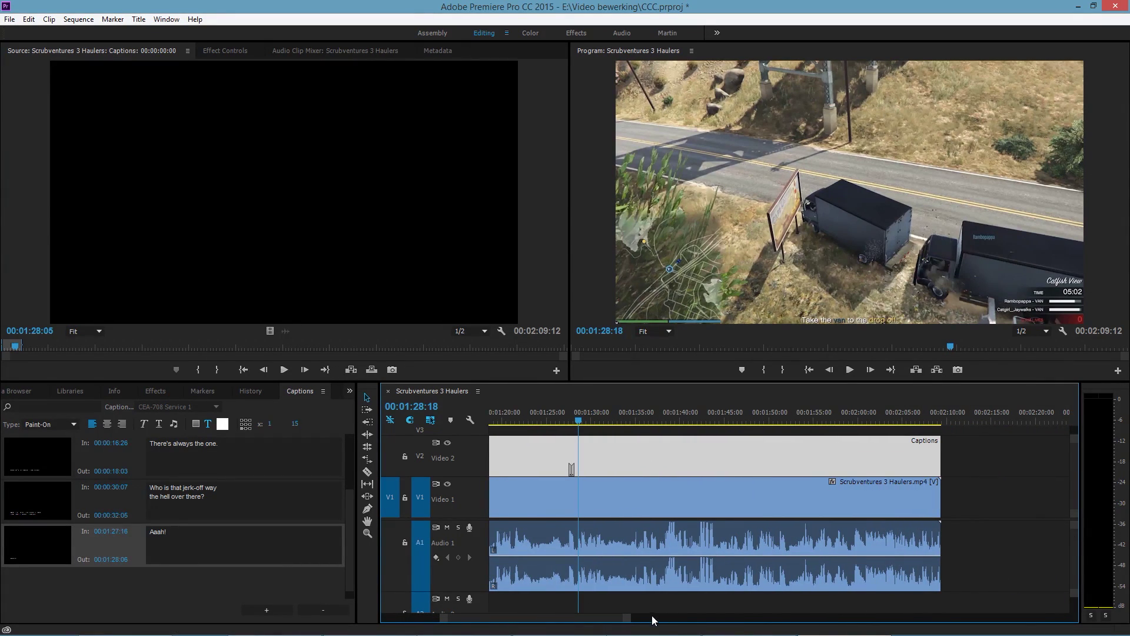
key("super")
left_click(465, 626)
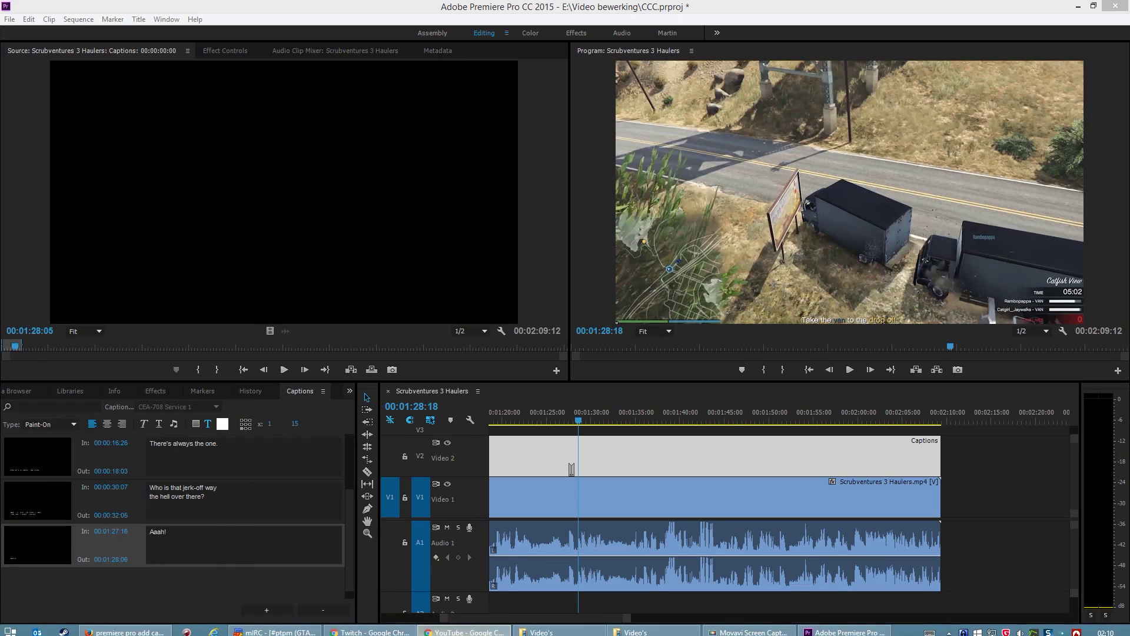
Step: Search for 'captions adobe premiere paint on' and open the CEA-608 open closed captions video
key("super+Up")
key("ctrl+t")
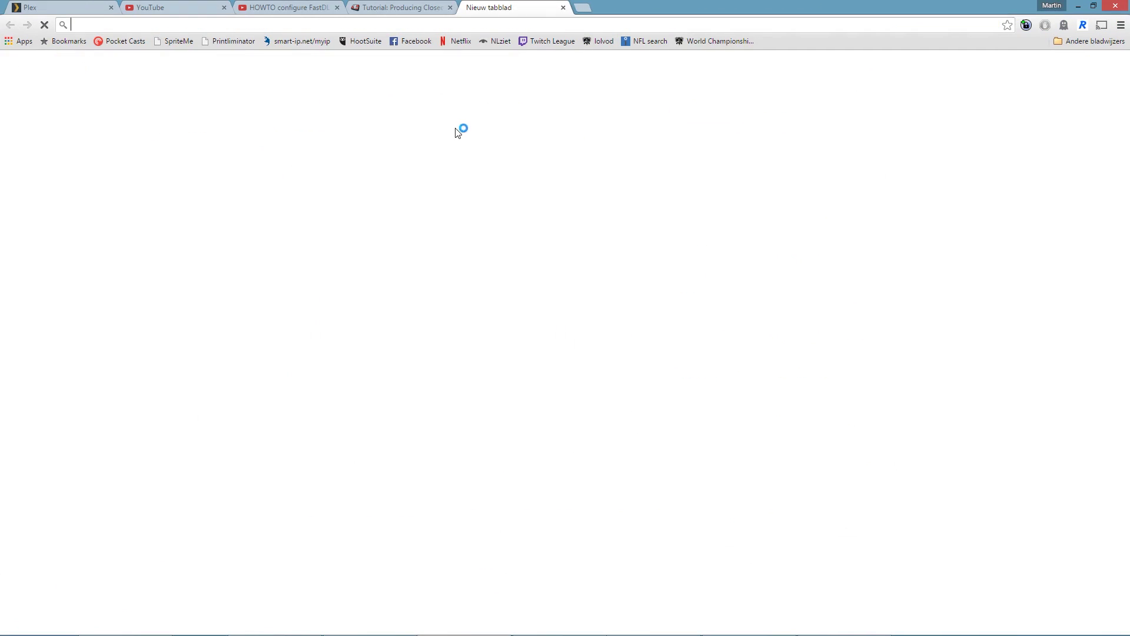
type("ca")
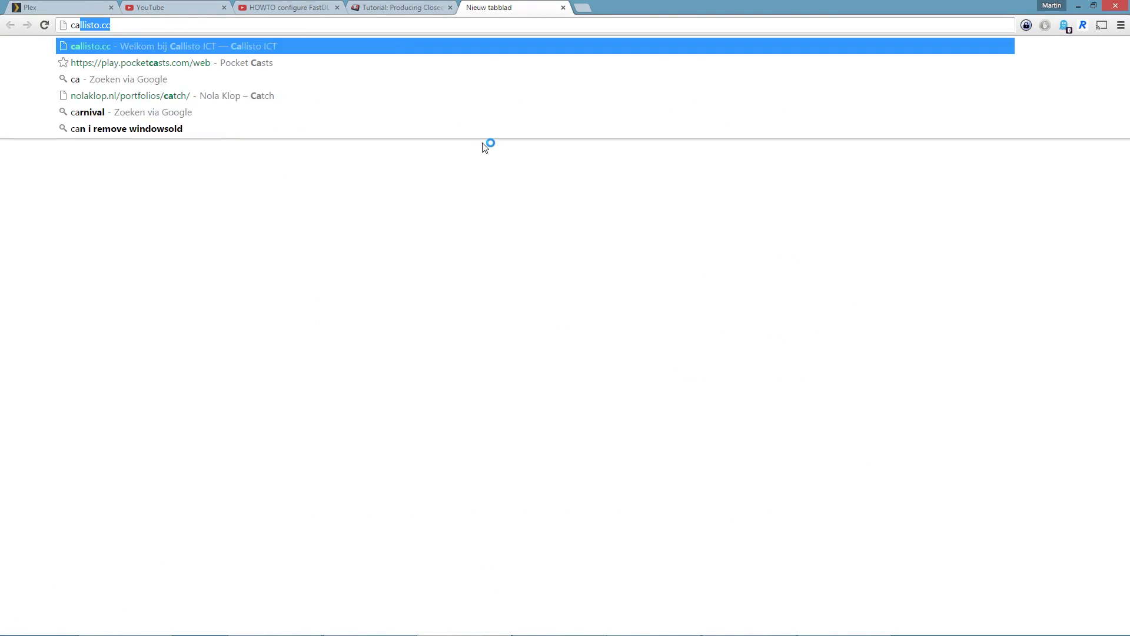
type("ptions adobe prem")
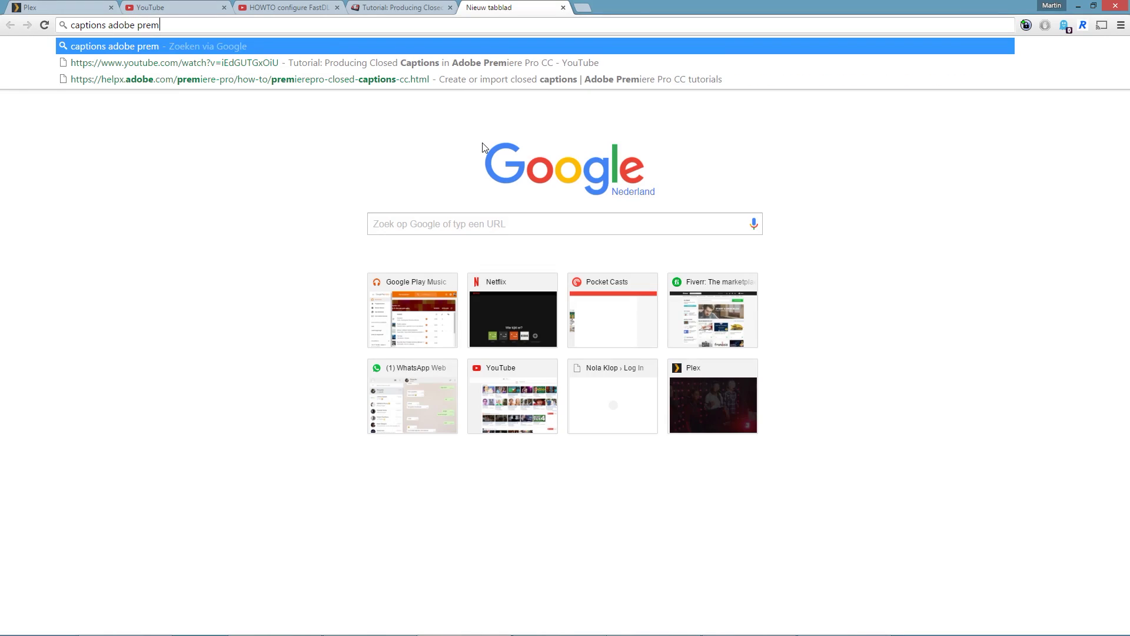
type("iere paint on")
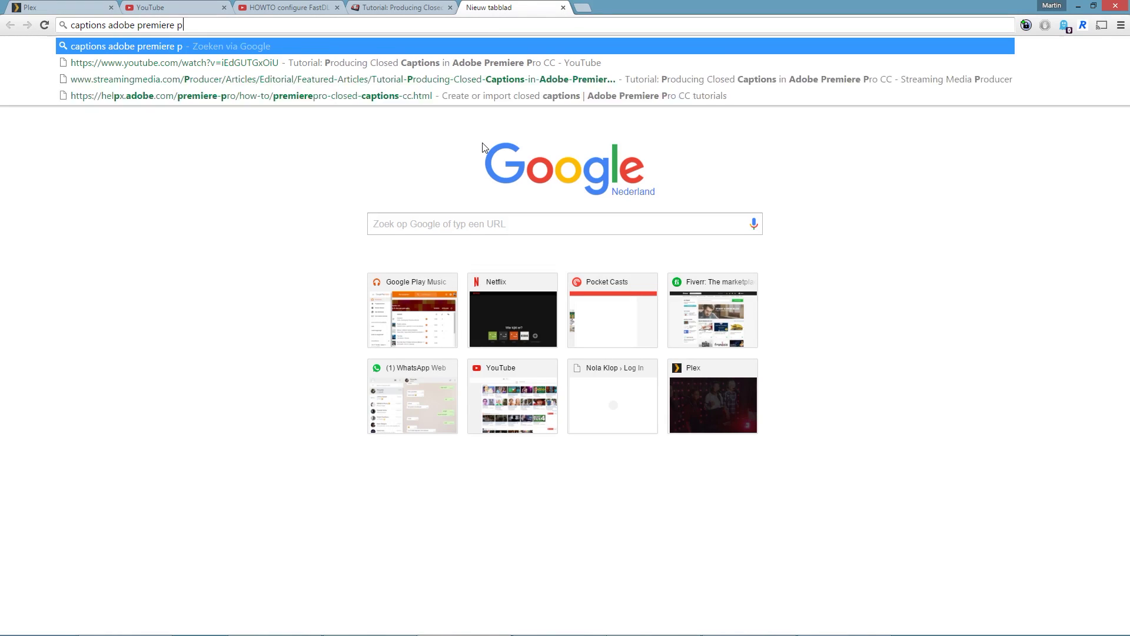
key("Return")
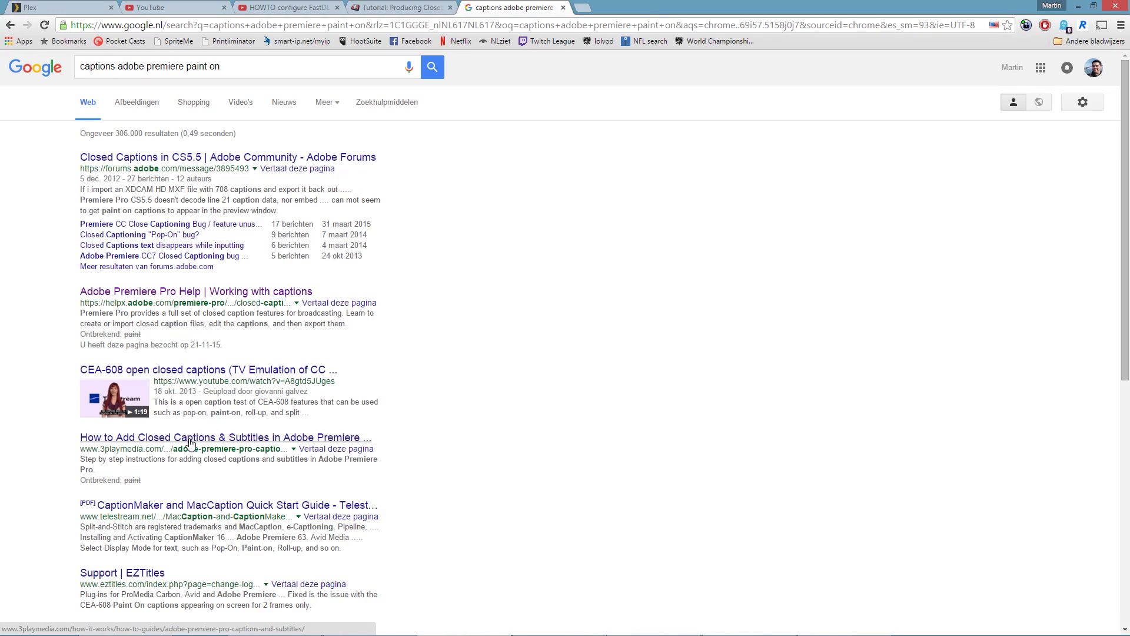
left_click(240, 371)
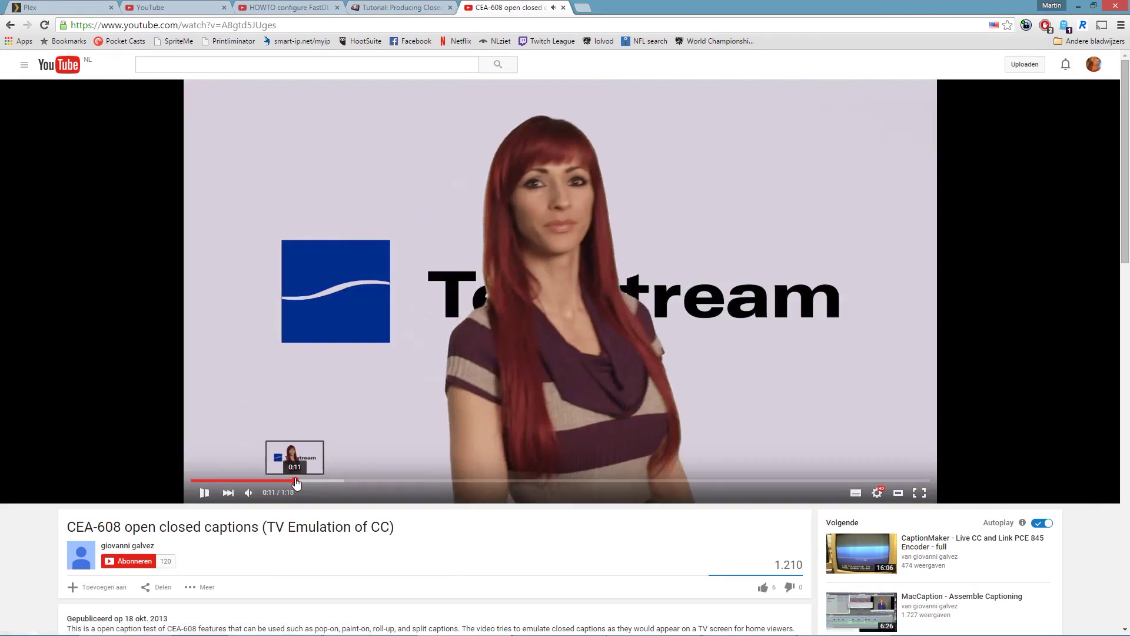
Step: Skip the caption demo ahead to 0:12 and 0:28, then pause it
left_click(295, 482)
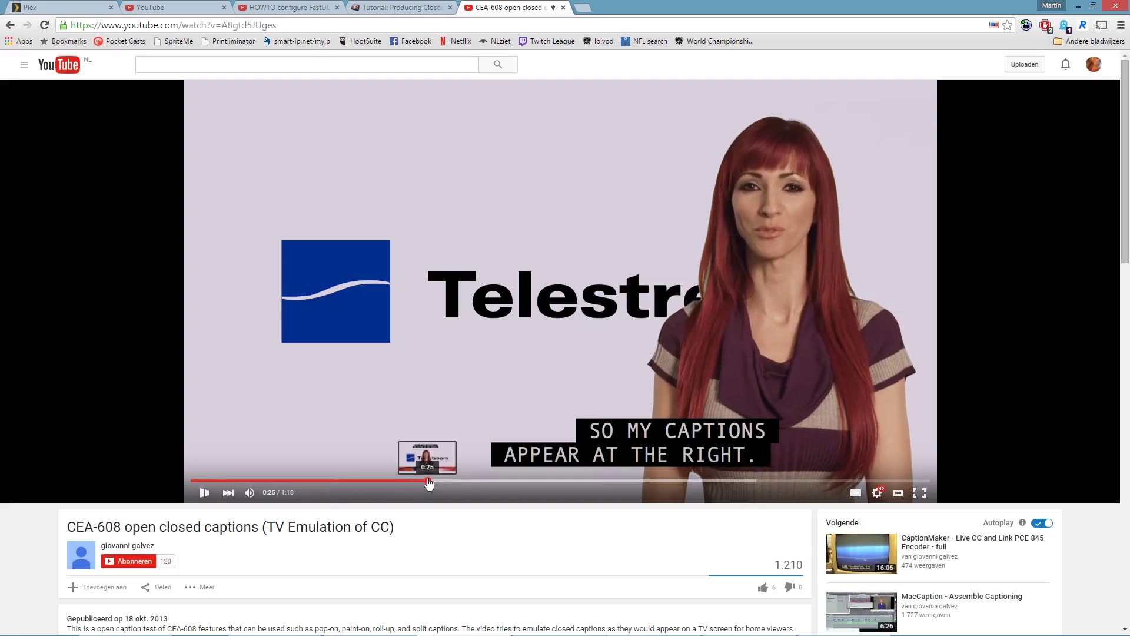
left_click(442, 481)
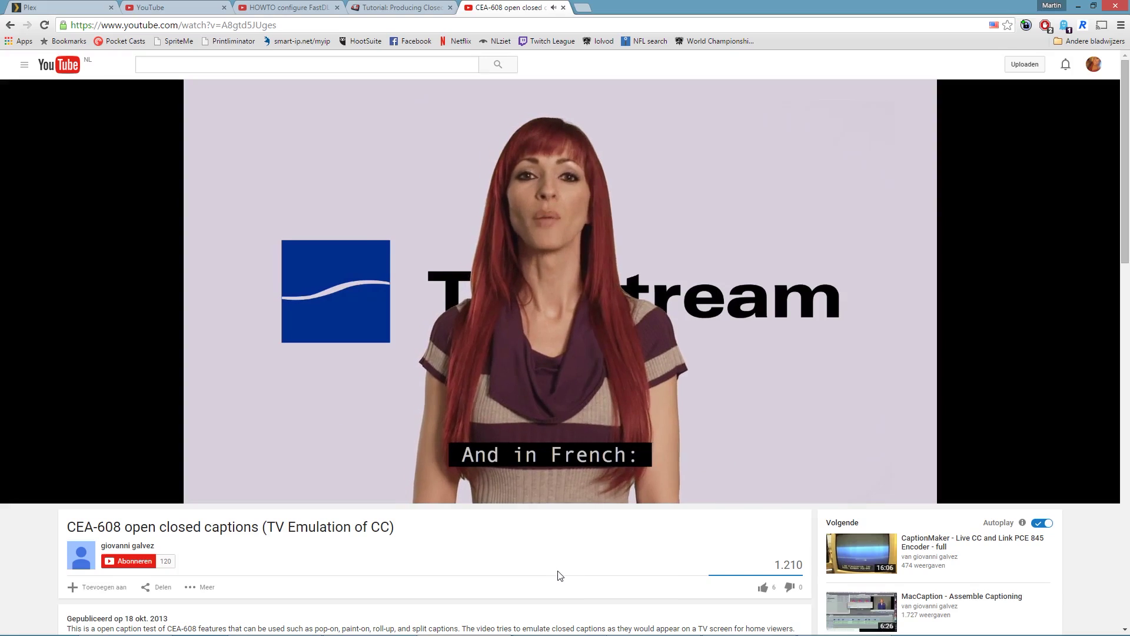
left_click(632, 363)
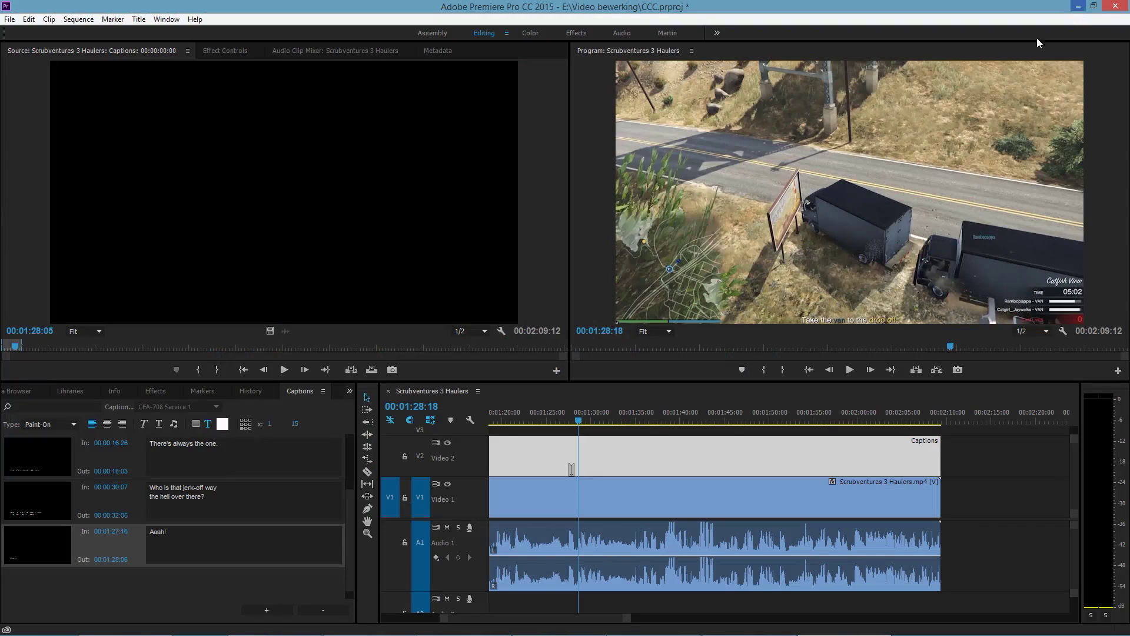
left_click(221, 561)
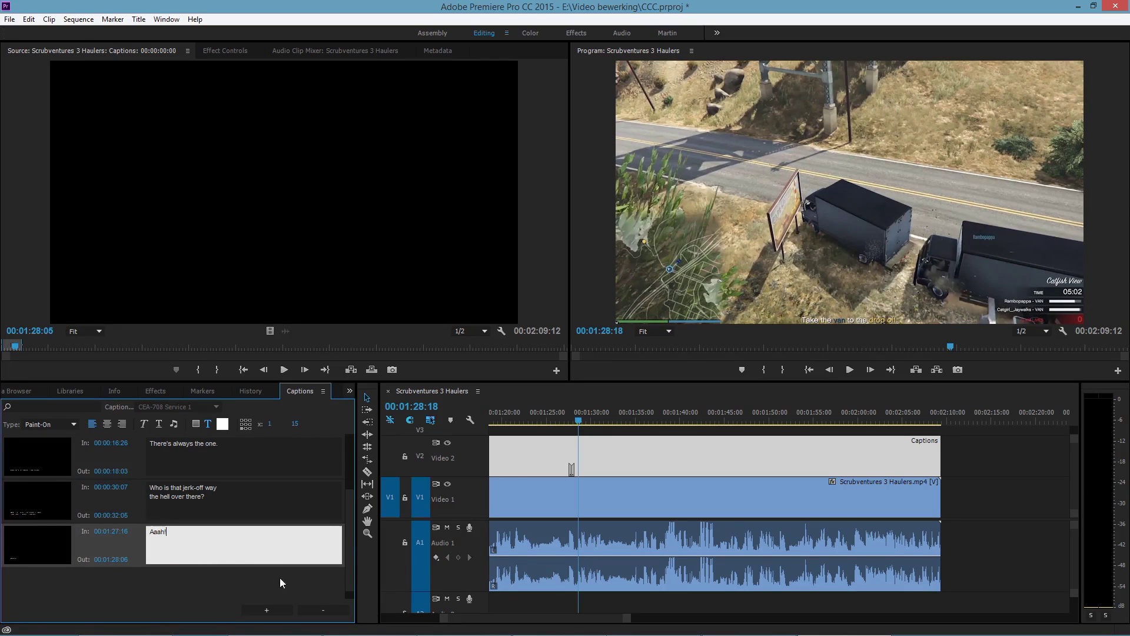
left_click(574, 421)
left_click(58, 429)
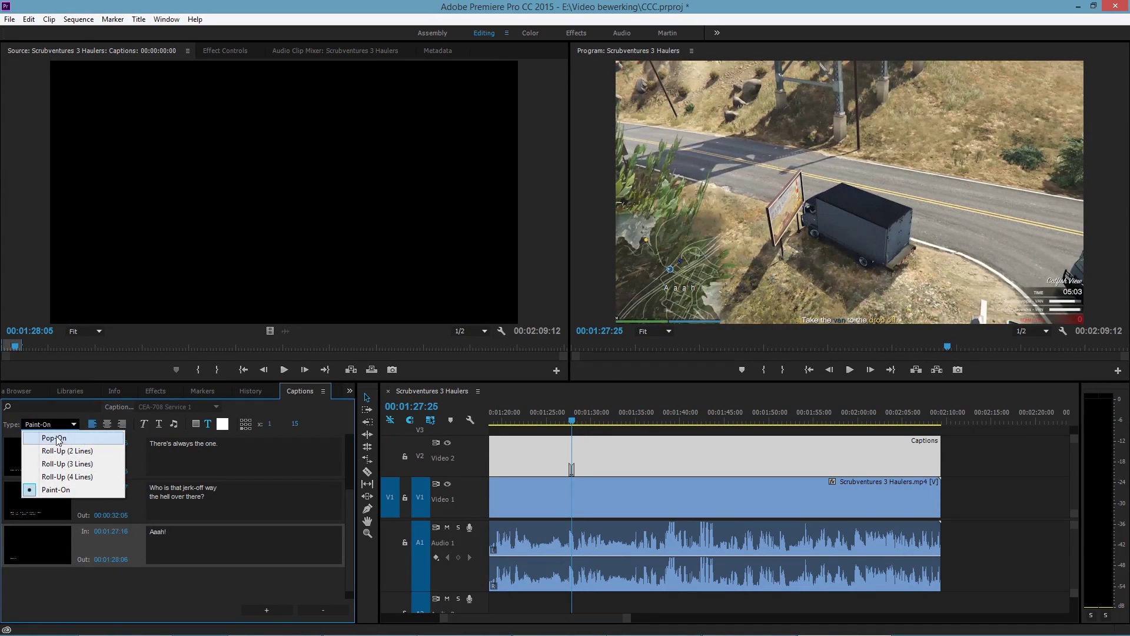
left_click(176, 548)
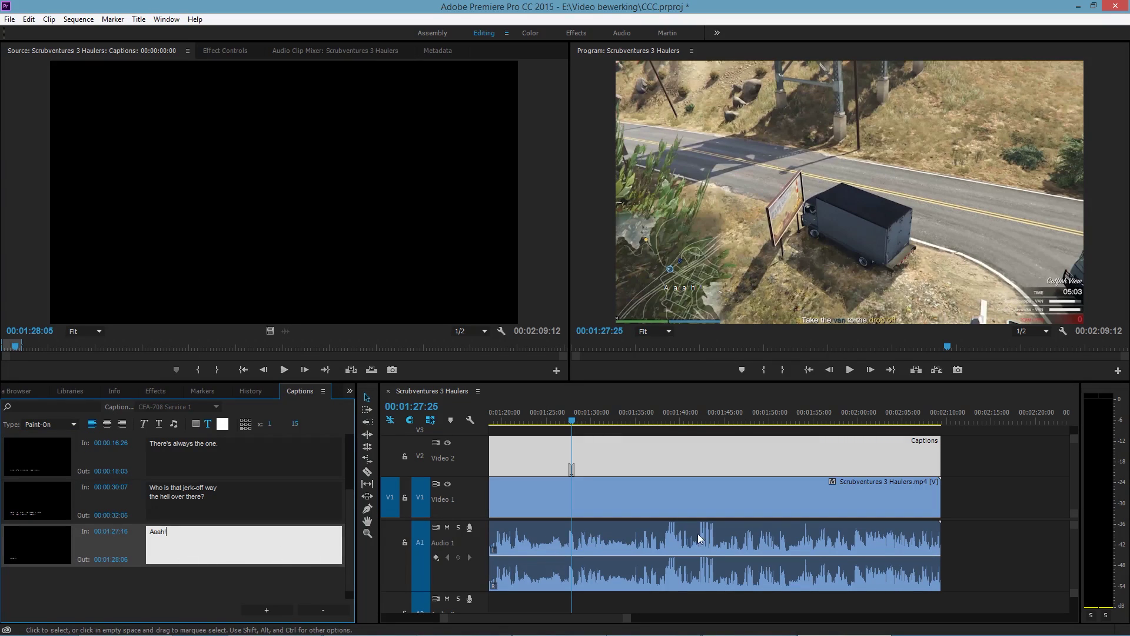
left_click(1020, 483)
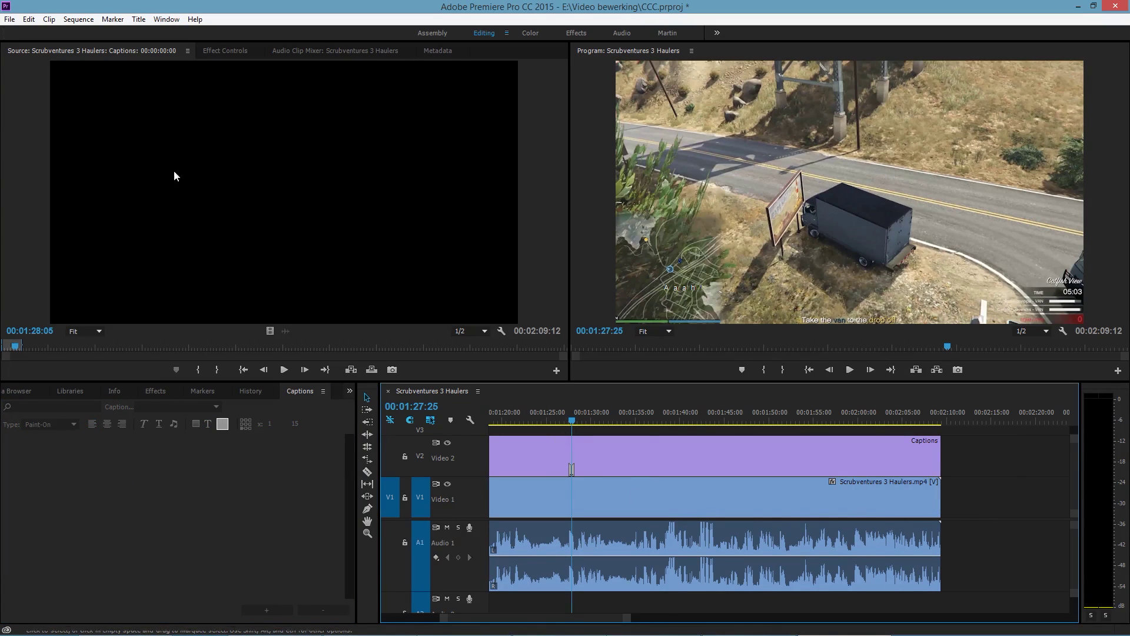
left_click(10, 20)
left_click(11, 20)
left_click_drag(523, 618, 496, 622)
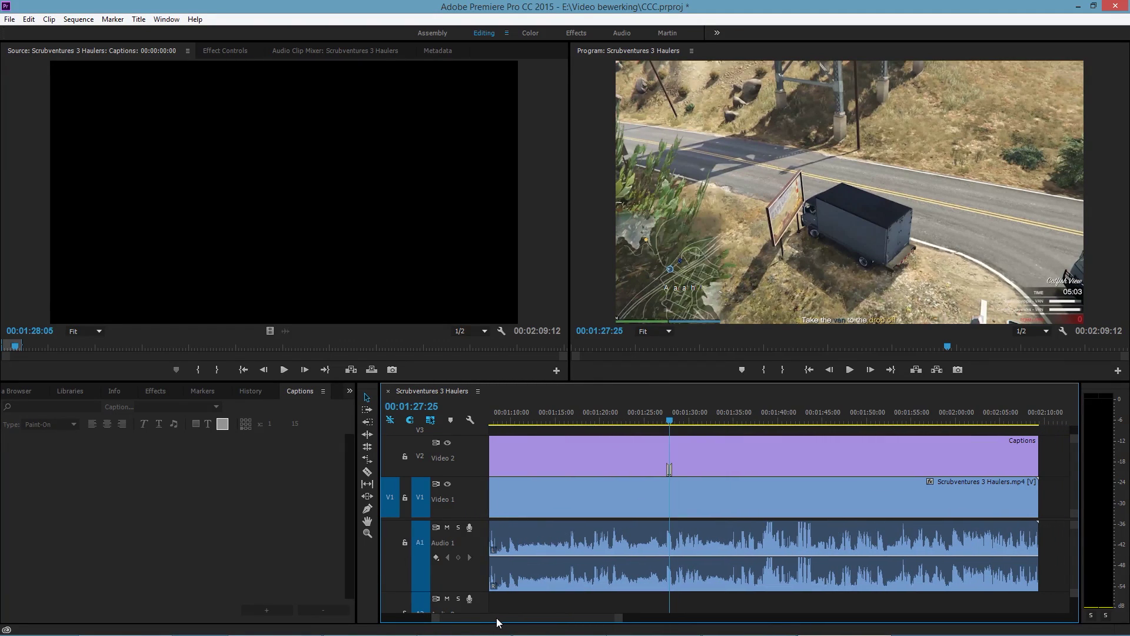